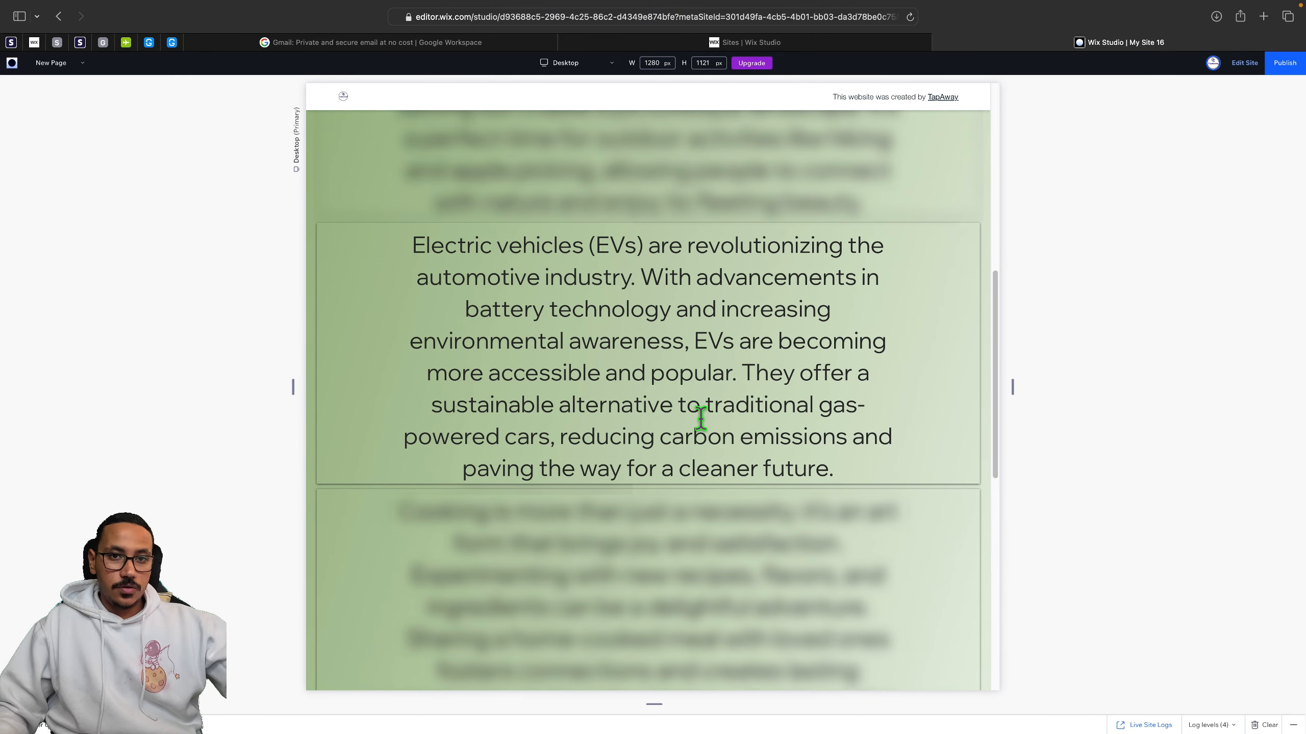
Examine how the text blocks in the previewed page blur and sharpen while scrolling down and back up.
scroll(700, 418, "down", 5)
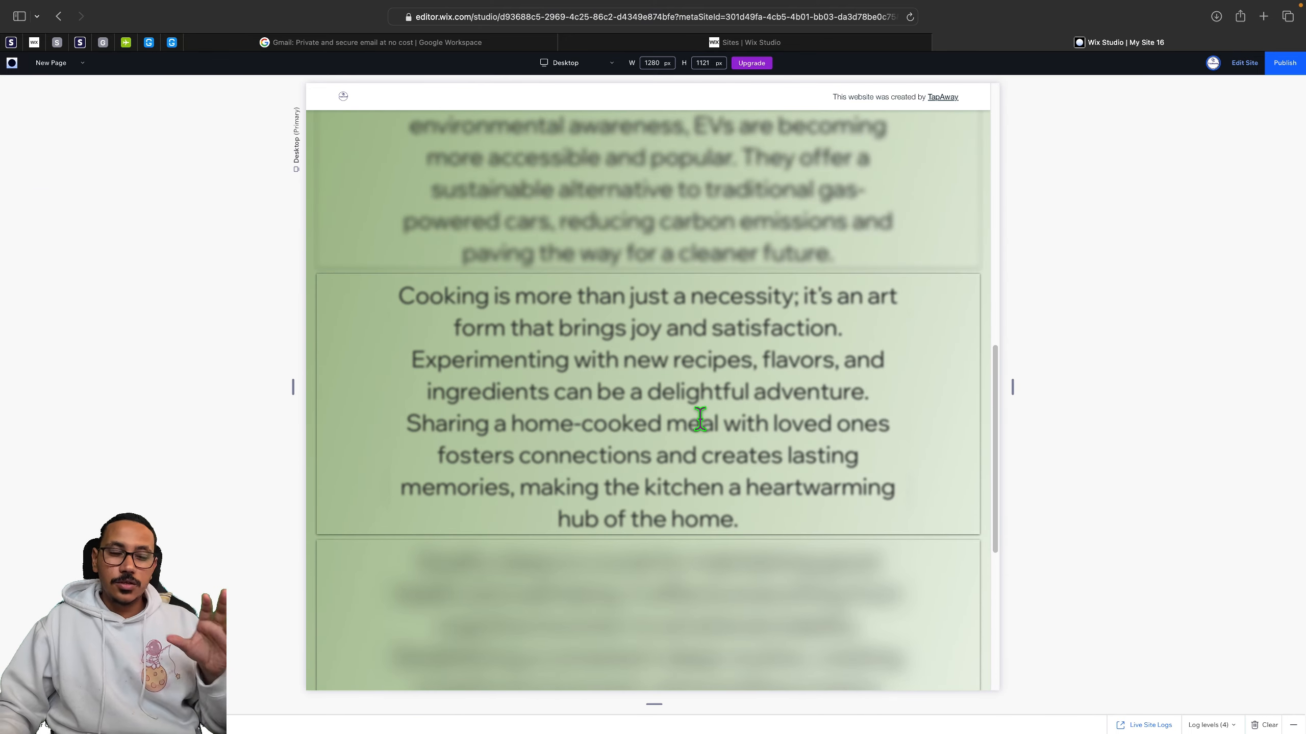
scroll(701, 418, "down", 1)
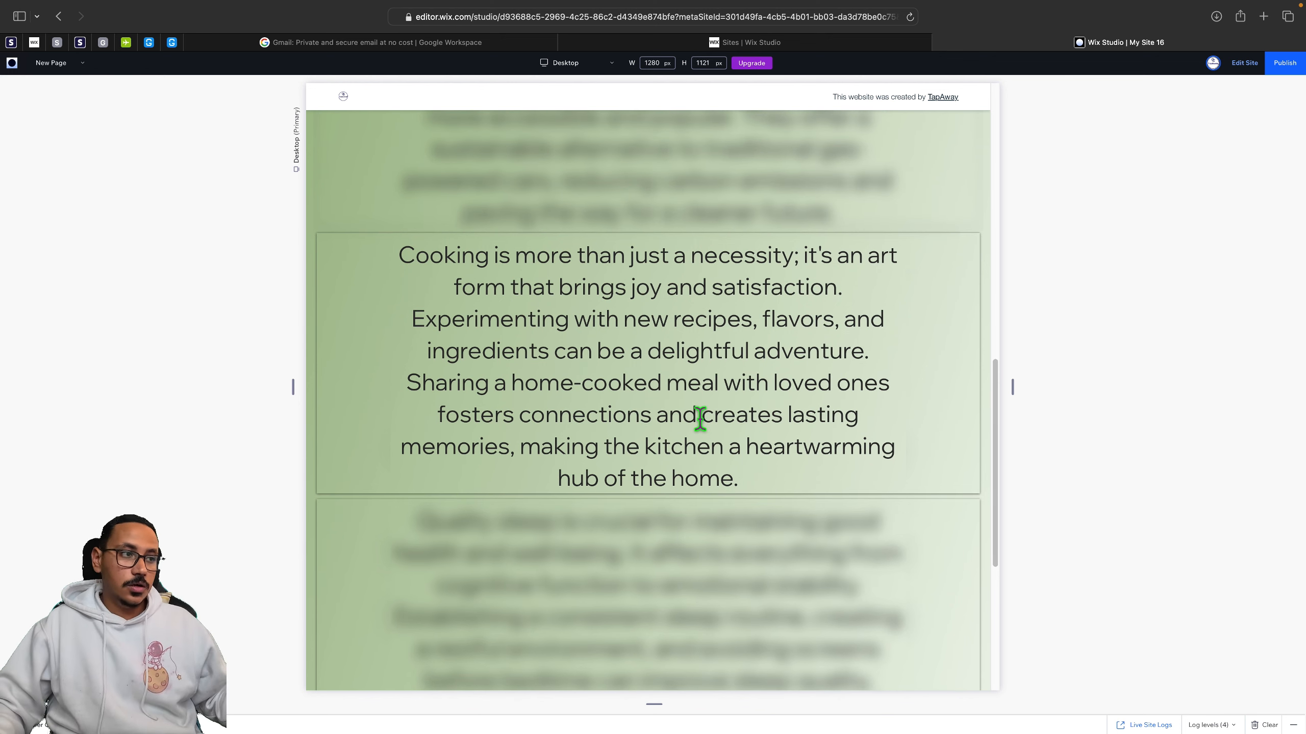
scroll(700, 419, "down", 3)
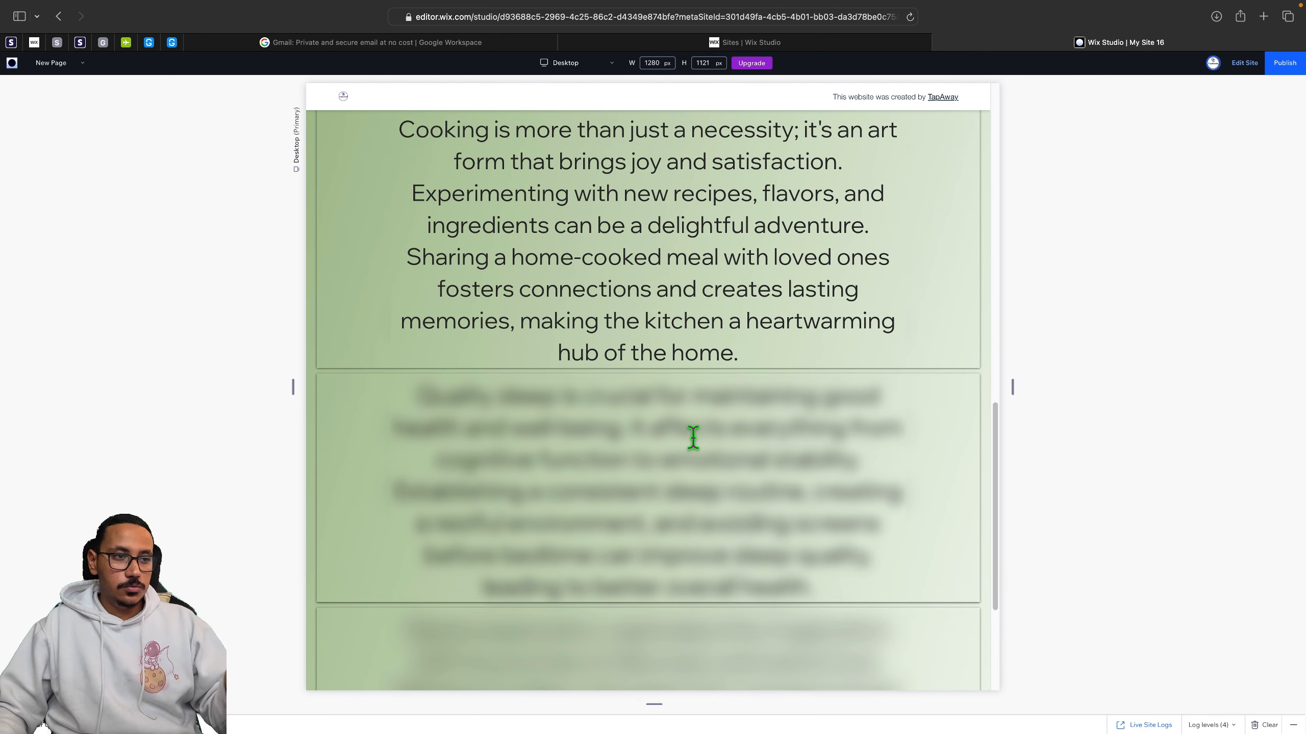
scroll(693, 437, "down", 3)
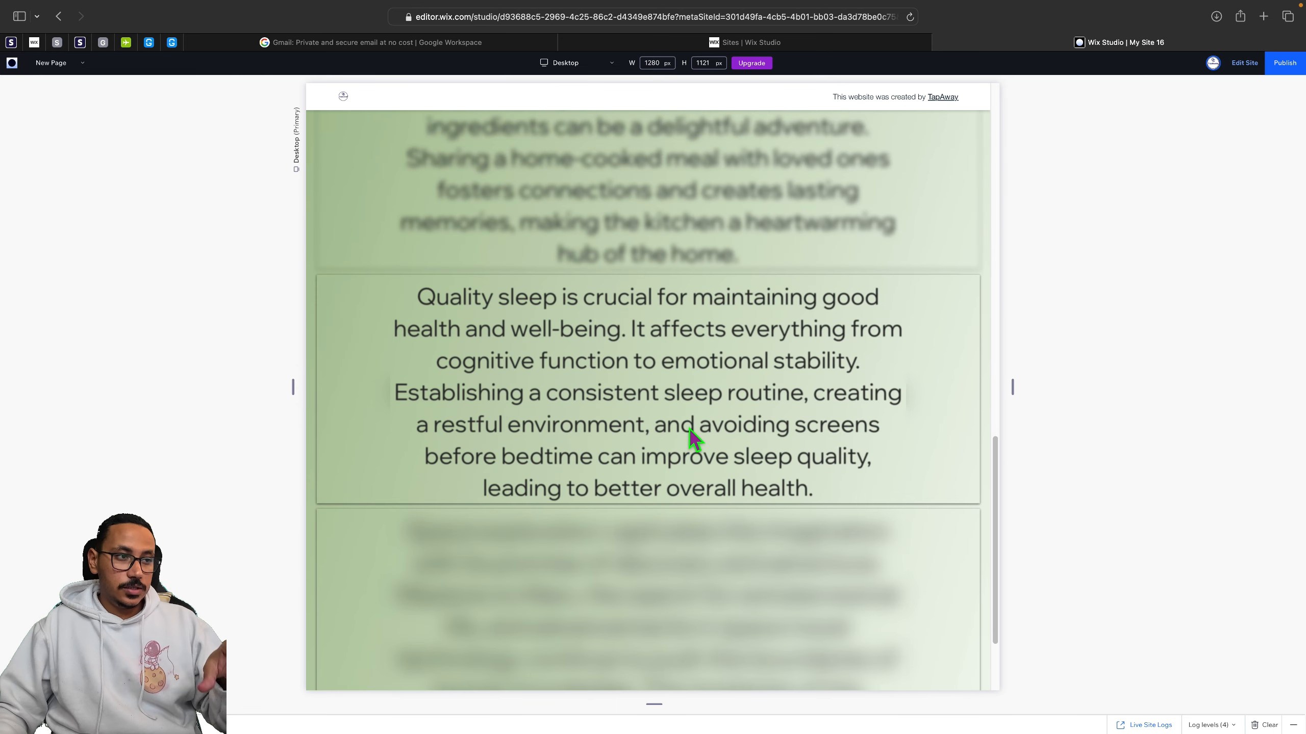
scroll(689, 429, "down", 2)
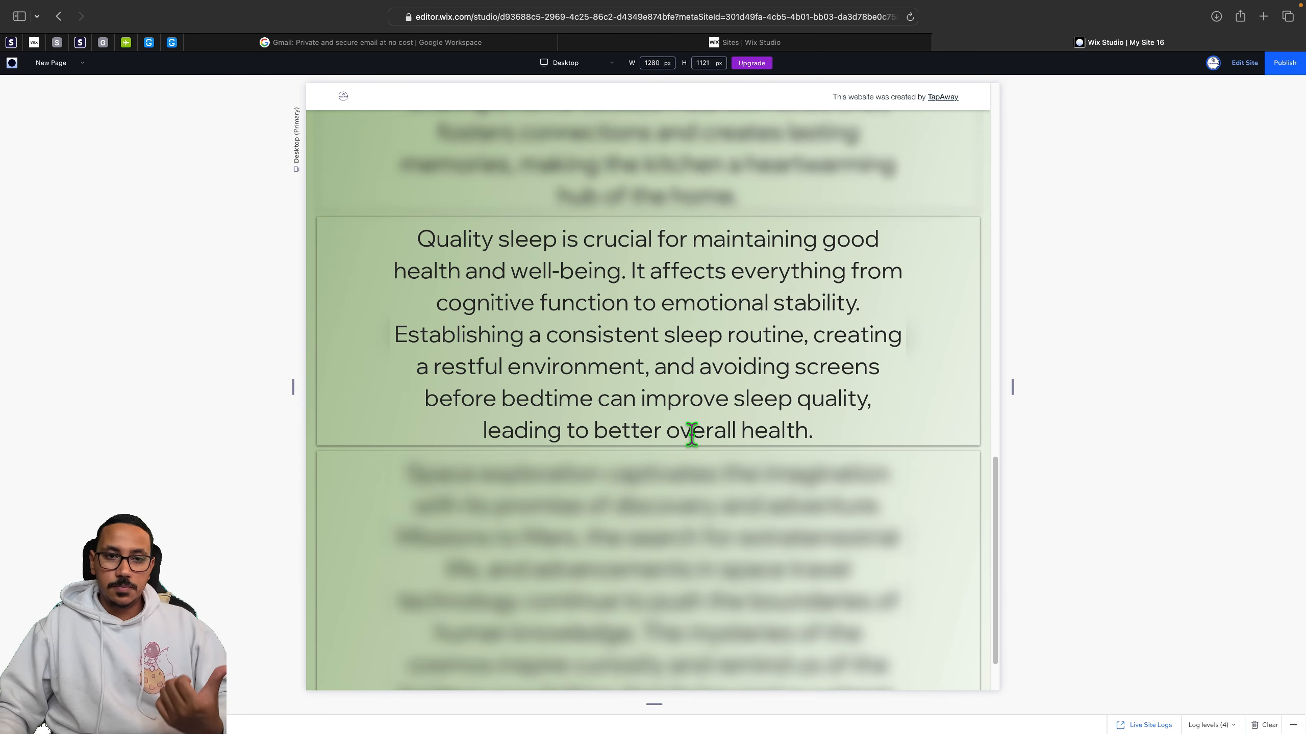
scroll(692, 434, "down", 2)
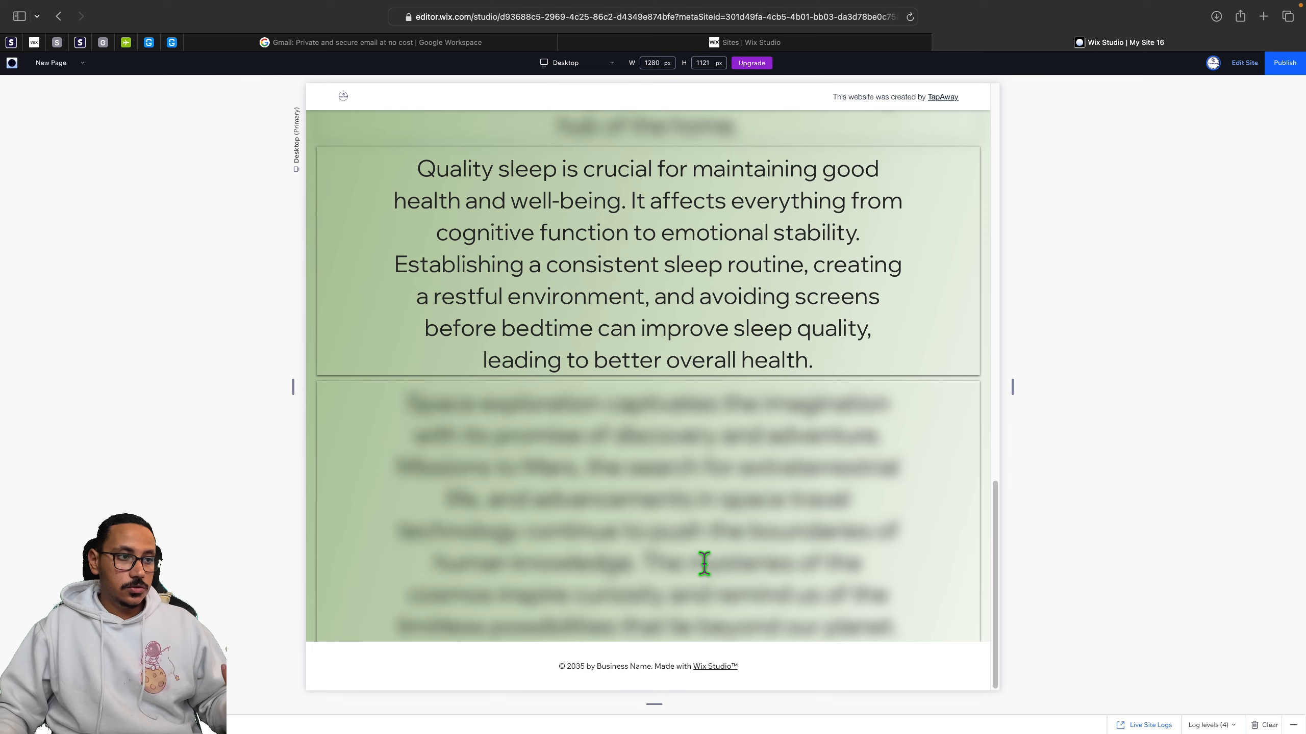
scroll(734, 612, "up", 10)
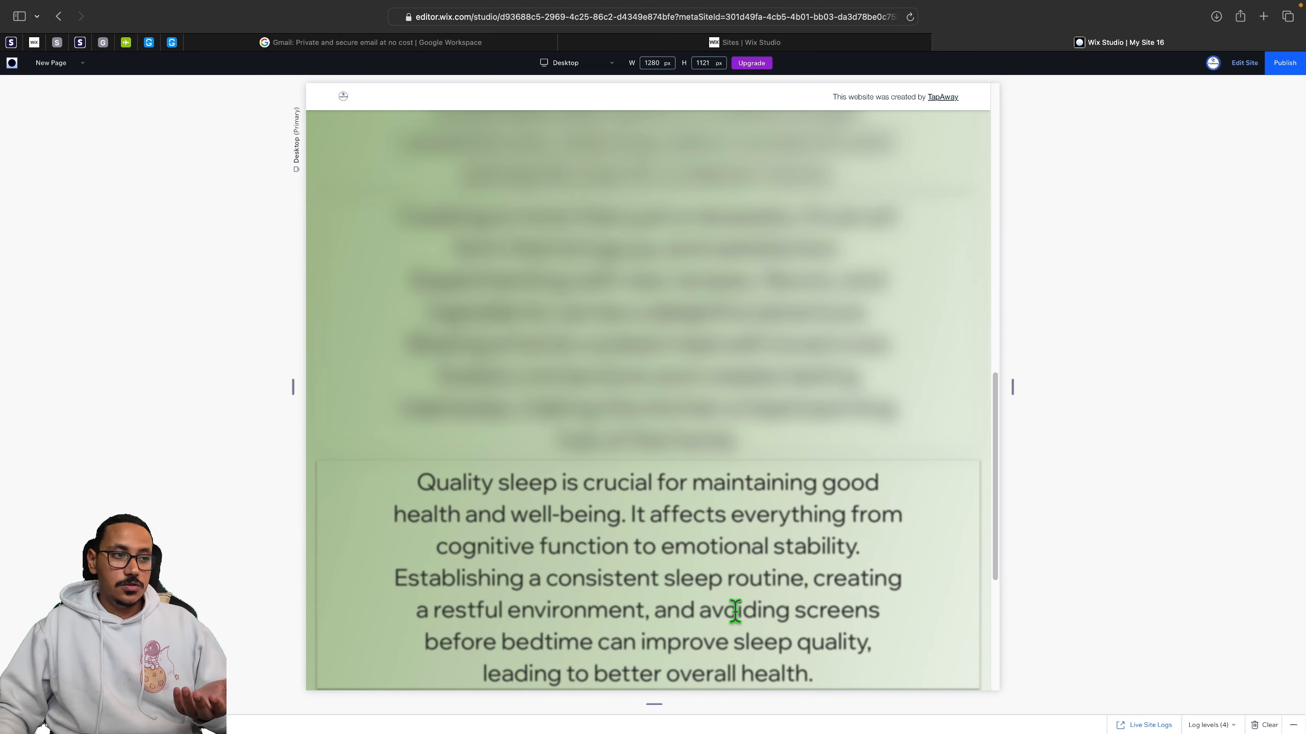
scroll(750, 477, "up", 4)
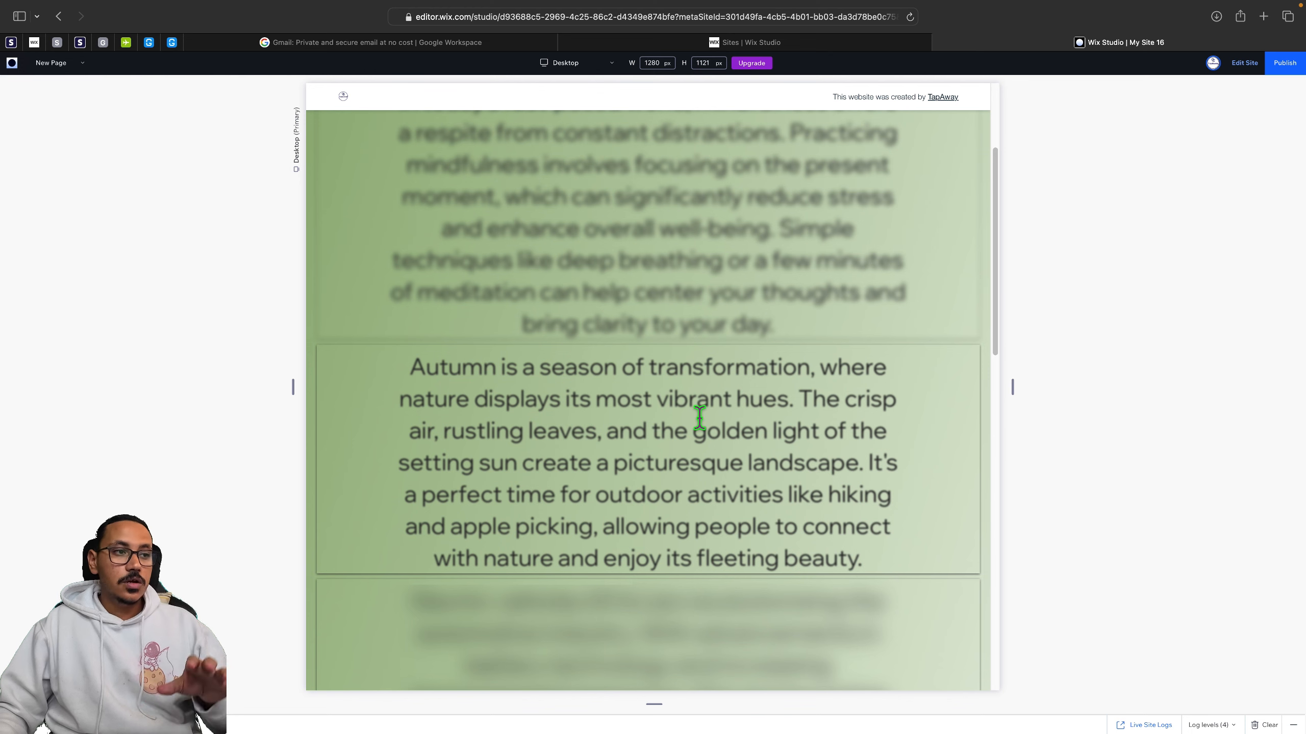
scroll(700, 418, "up", 4)
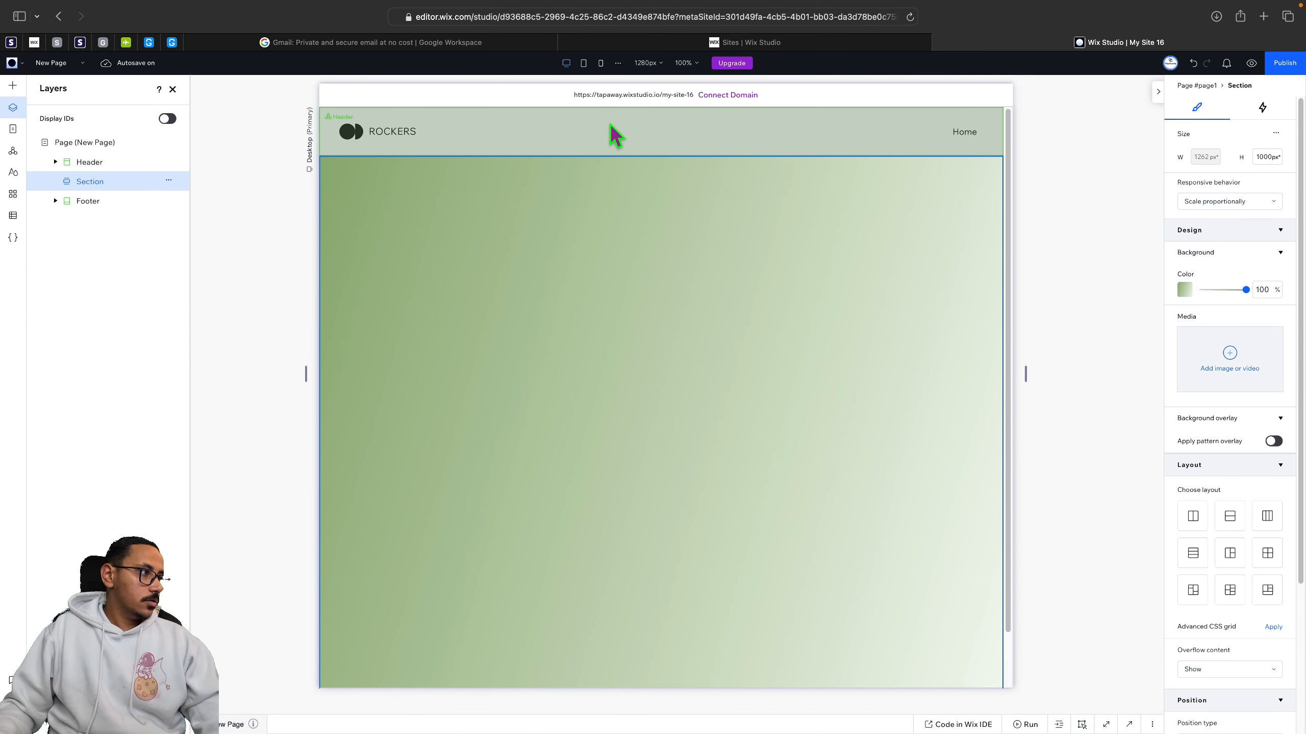
Set the angle of the section's linear green background gradient to 90 degrees.
left_click(1185, 291)
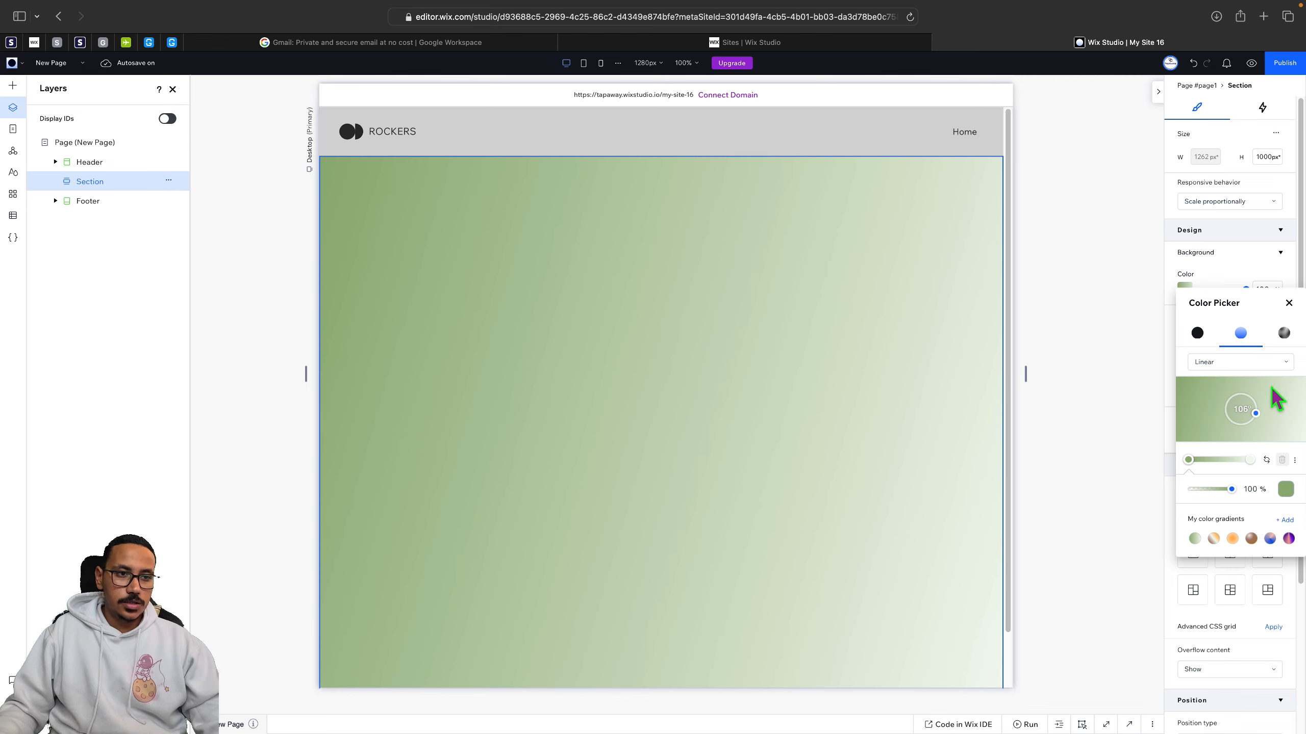
left_click_drag(1260, 419, 1268, 414)
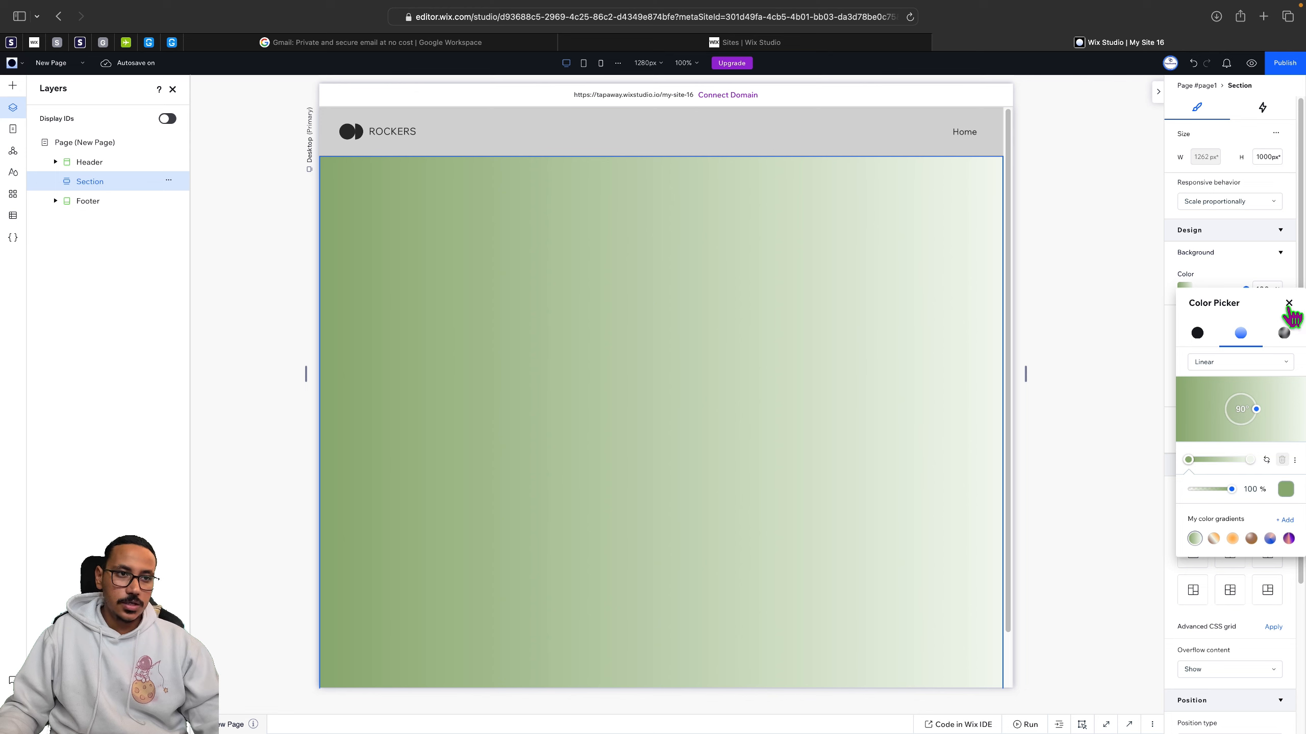
left_click(1288, 303)
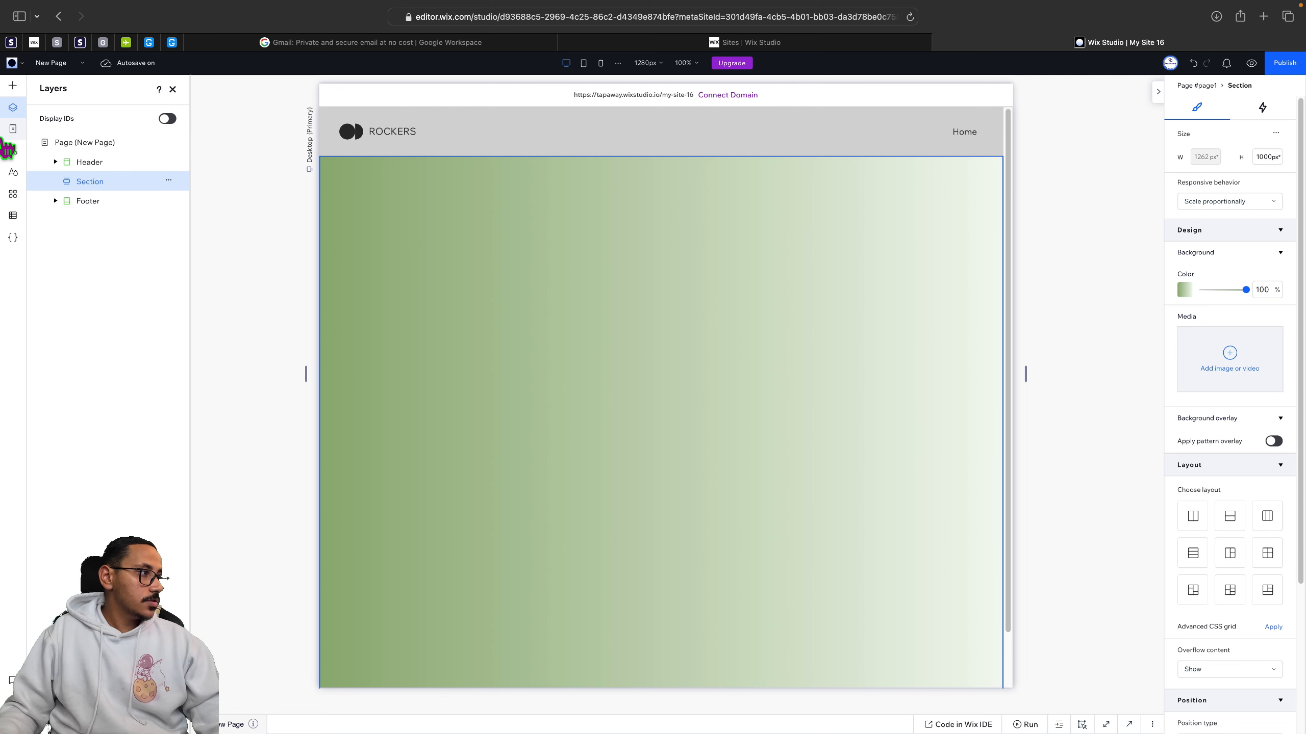
Add an empty white container to the section and set its background opacity to 0%.
left_click(13, 85)
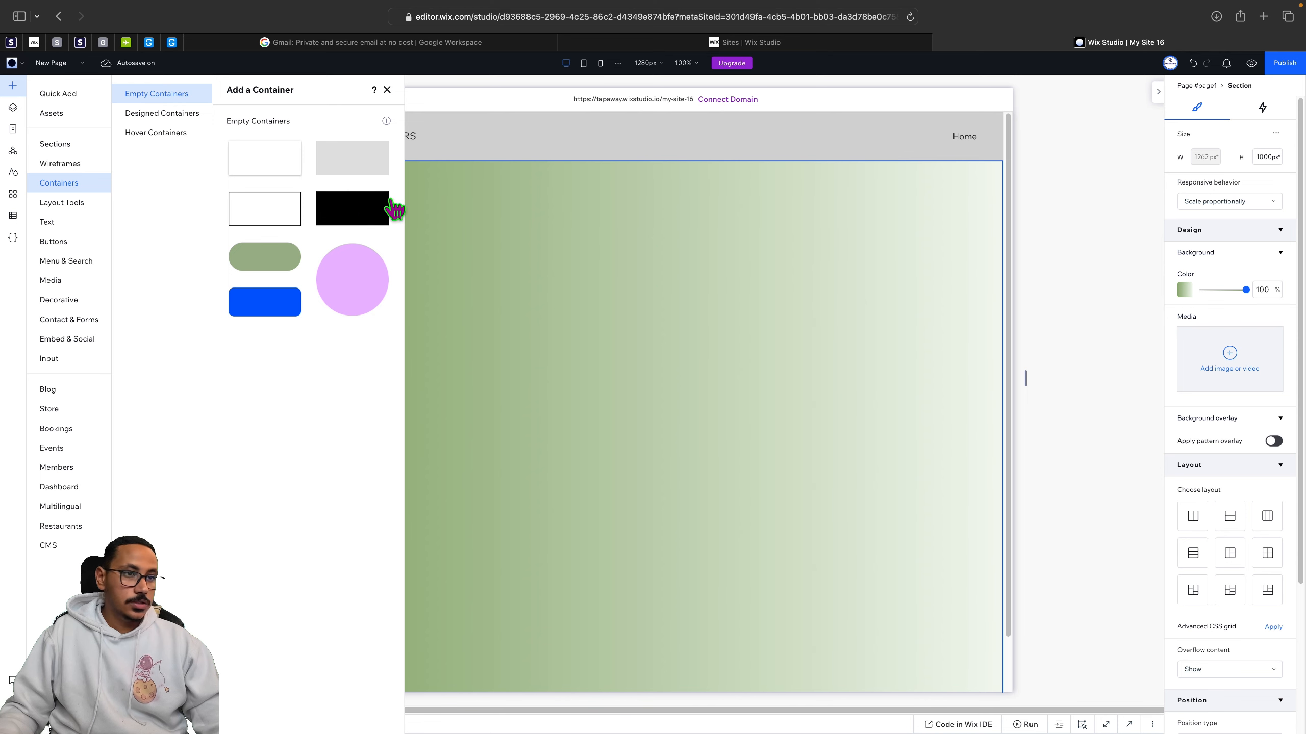
left_click(283, 167)
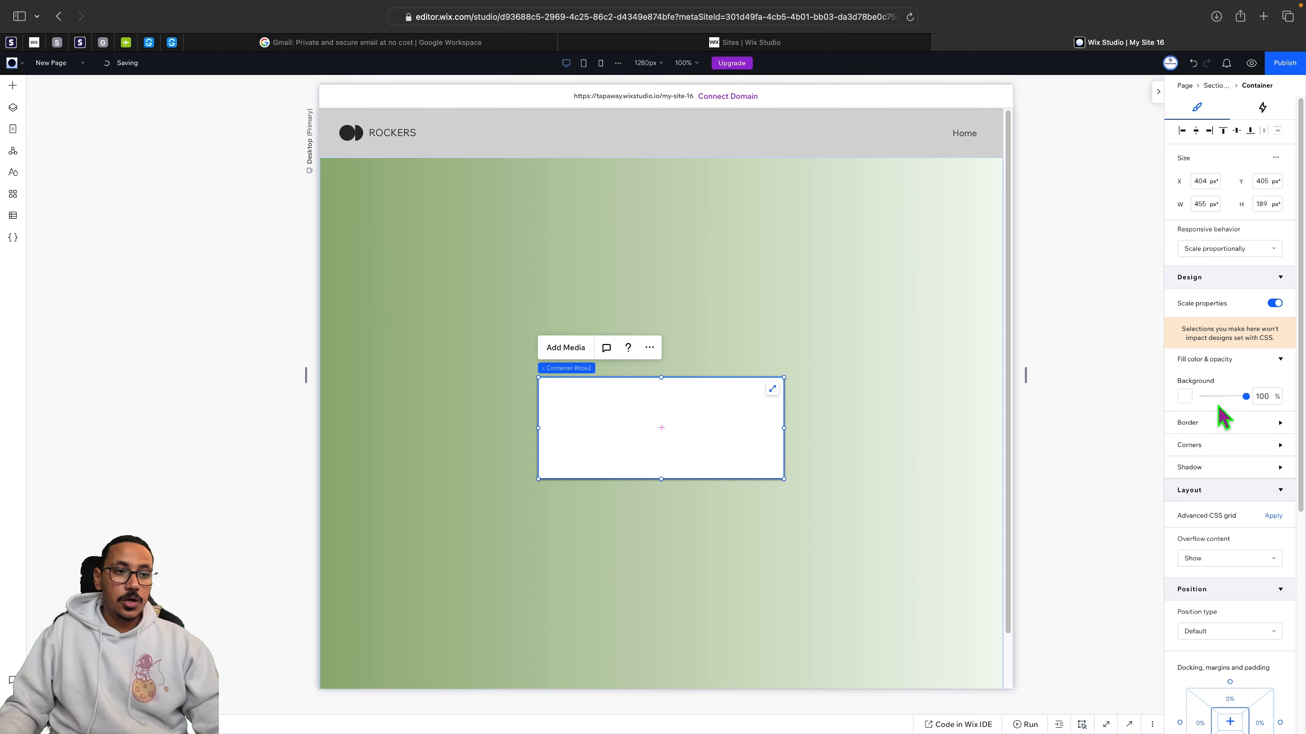
left_click_drag(1246, 397, 1189, 404)
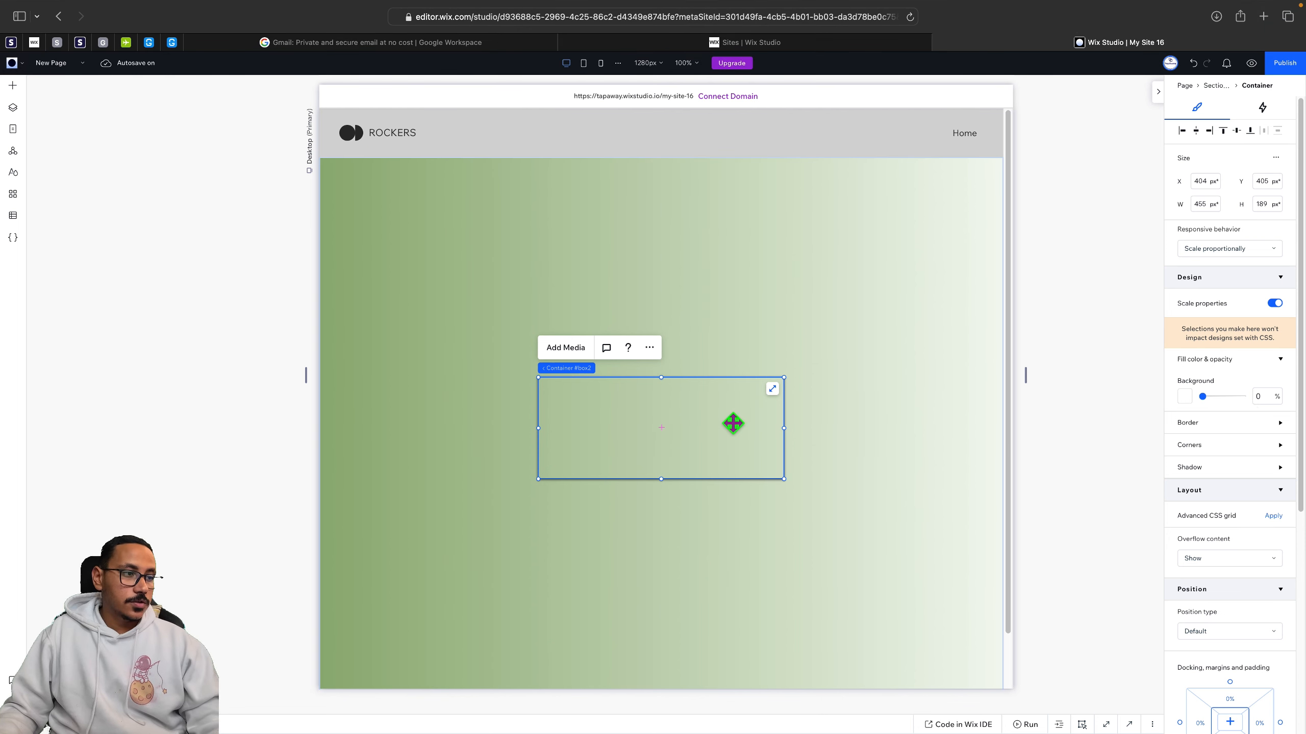
Enlarge the container to about 886 by 369 px and move it to the upper middle of the section.
left_click_drag(732, 423, 793, 315)
left_click_drag(580, 204, 398, 355)
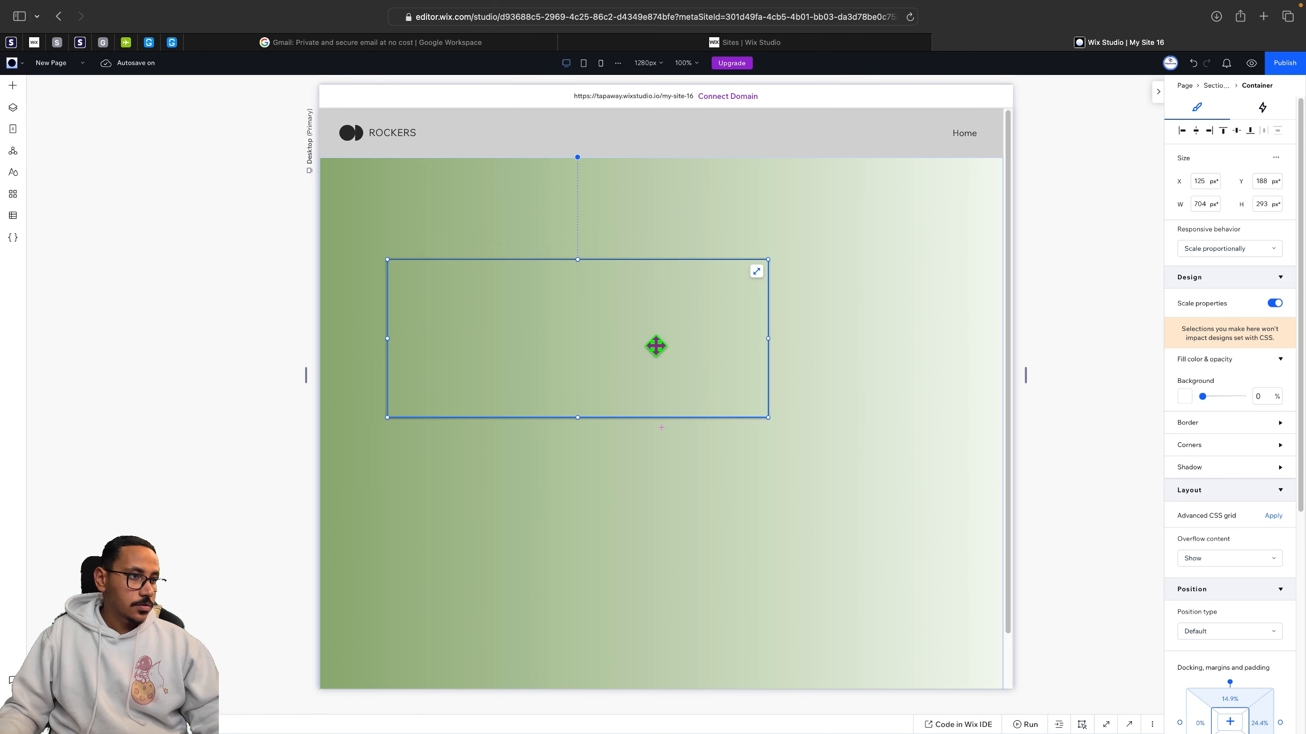
left_click_drag(768, 340, 874, 353)
left_click_drag(730, 320, 756, 363)
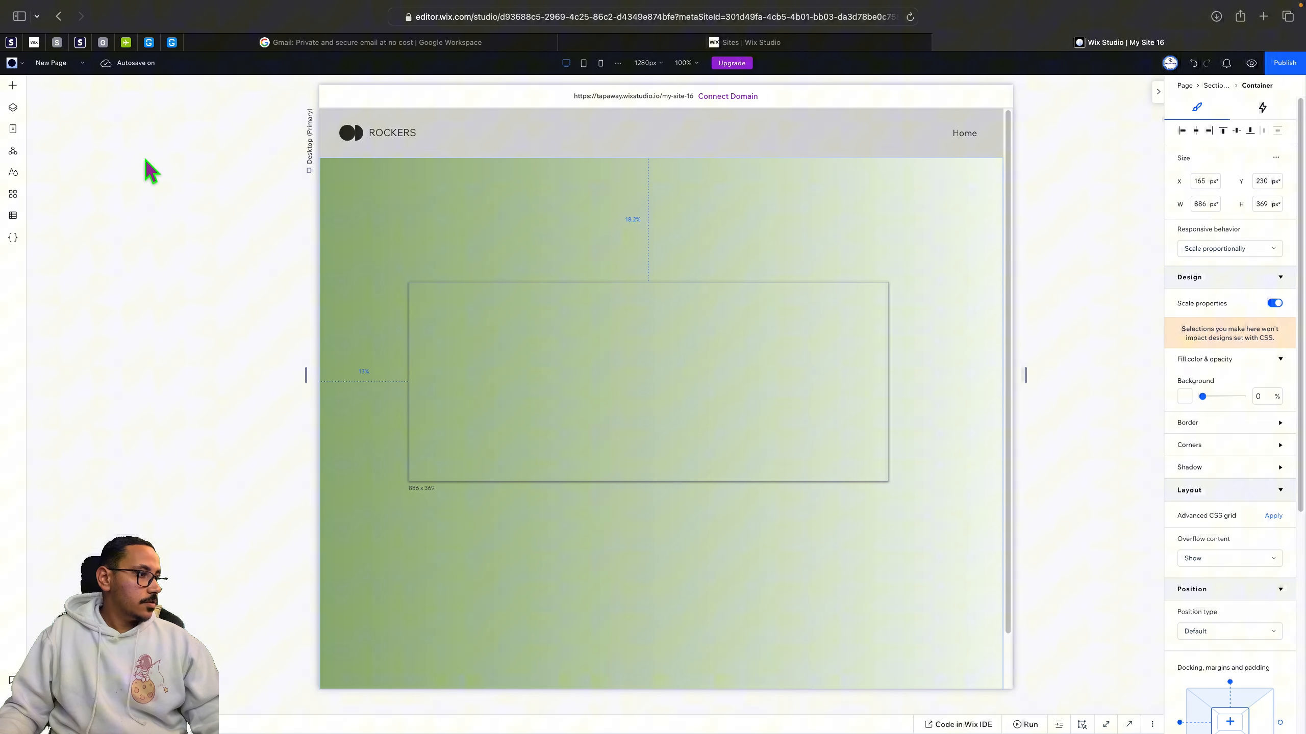
Add a Title text element inside the container and widen it to about 598 px.
left_click(14, 88)
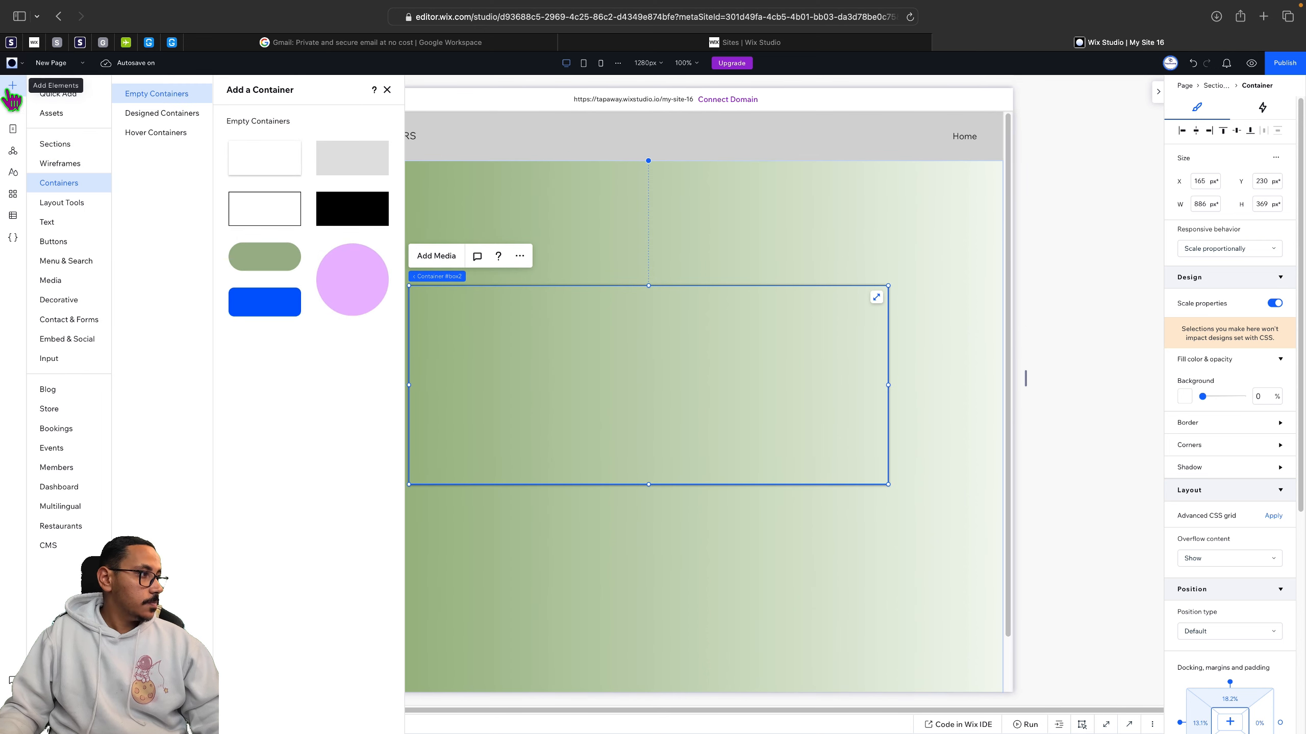
left_click(77, 95)
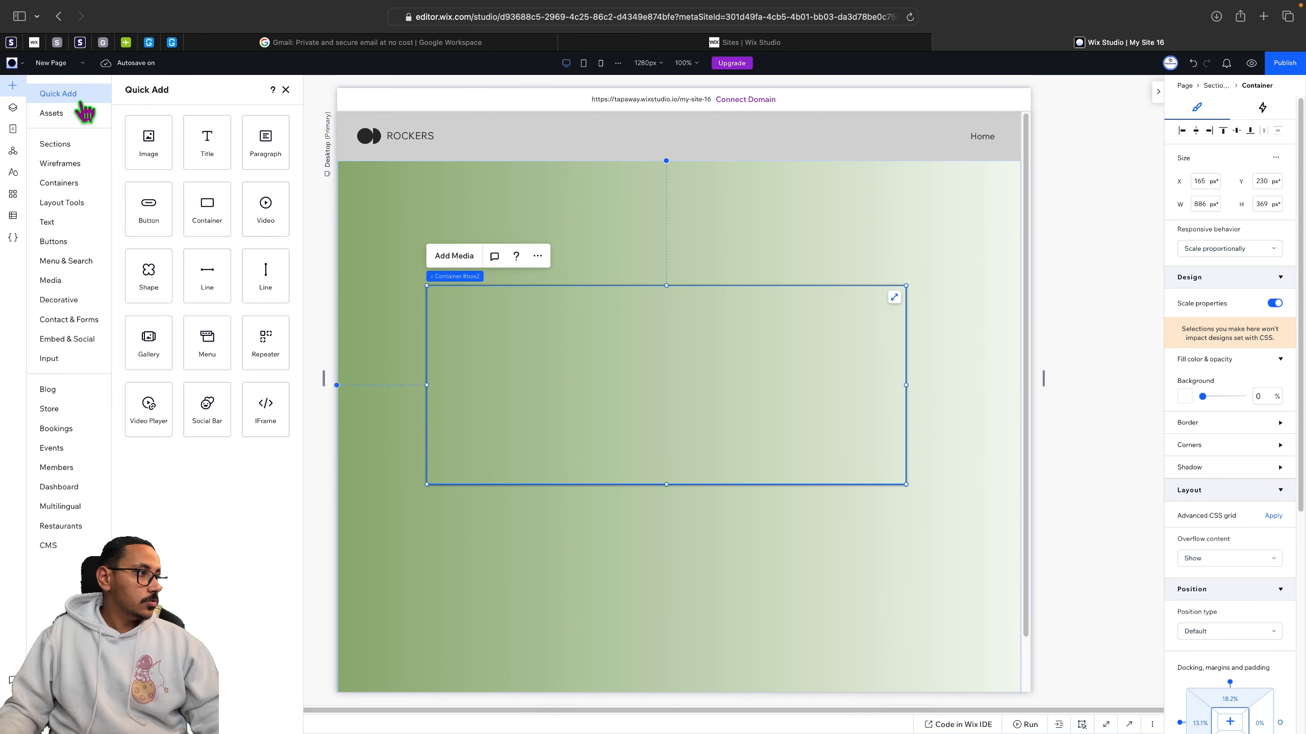
left_click(207, 147)
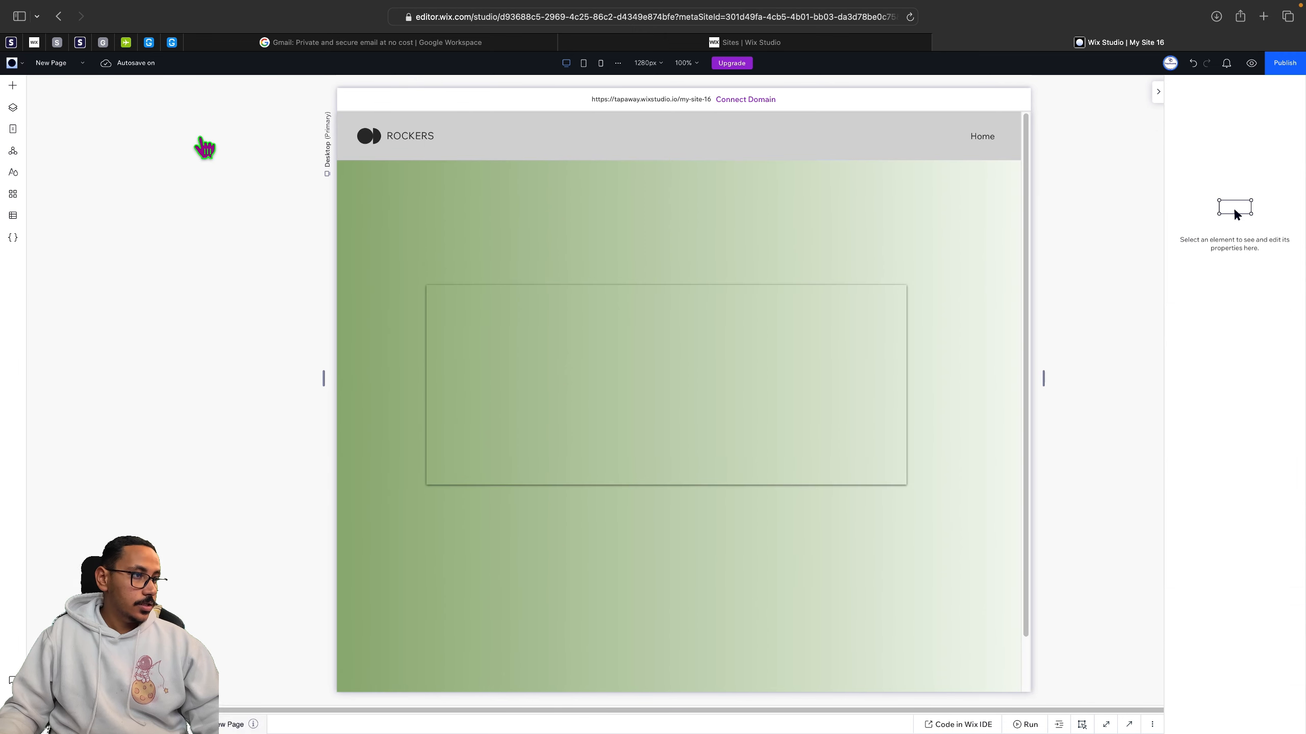
left_click(688, 386)
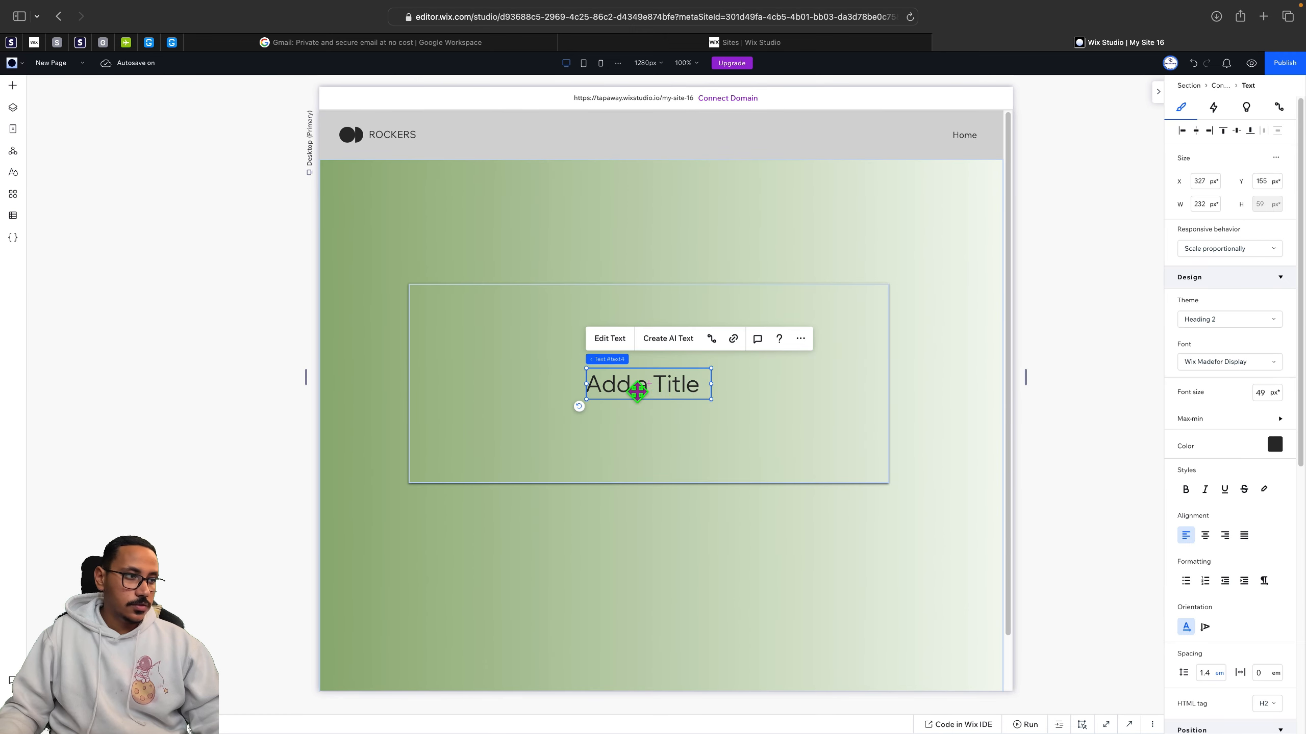
left_click_drag(638, 391, 747, 337)
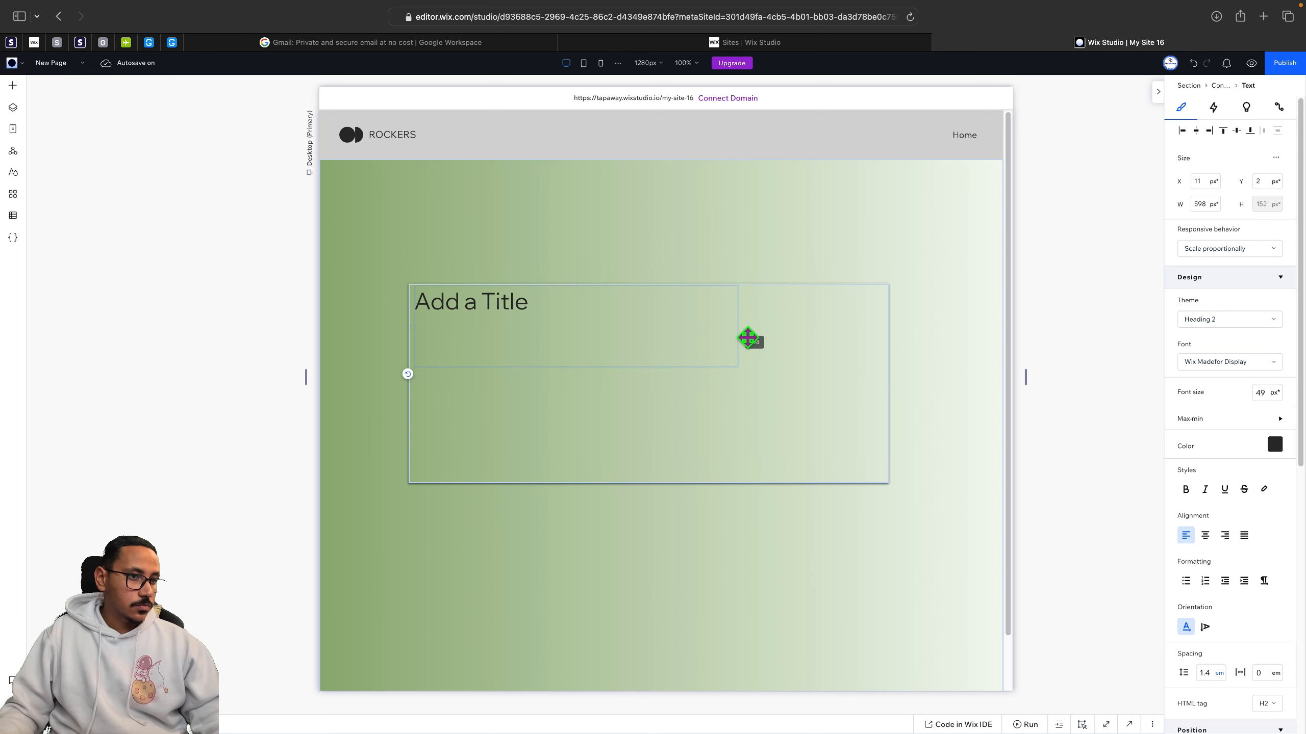
Center the container horizontally in the section and place the title in its middle with center-aligned text.
left_click_drag(627, 341, 633, 300)
left_click(514, 281)
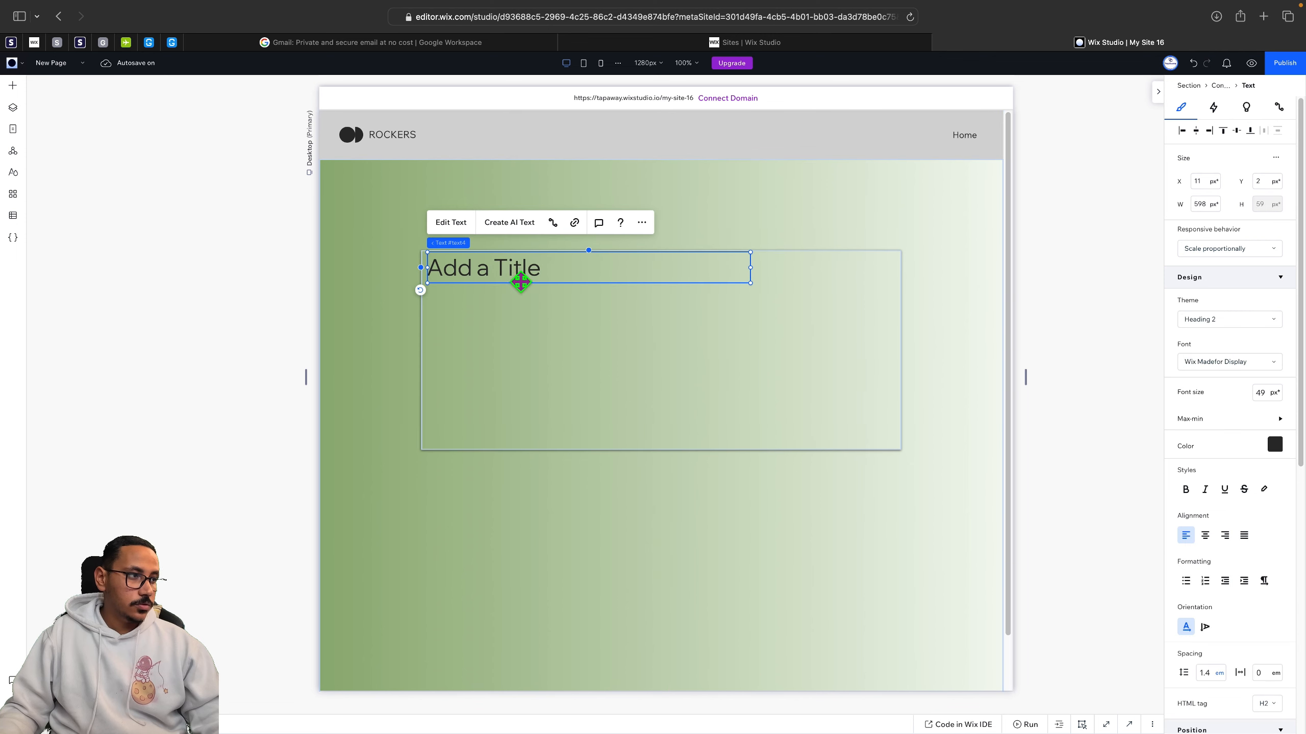
left_click_drag(521, 282, 596, 351)
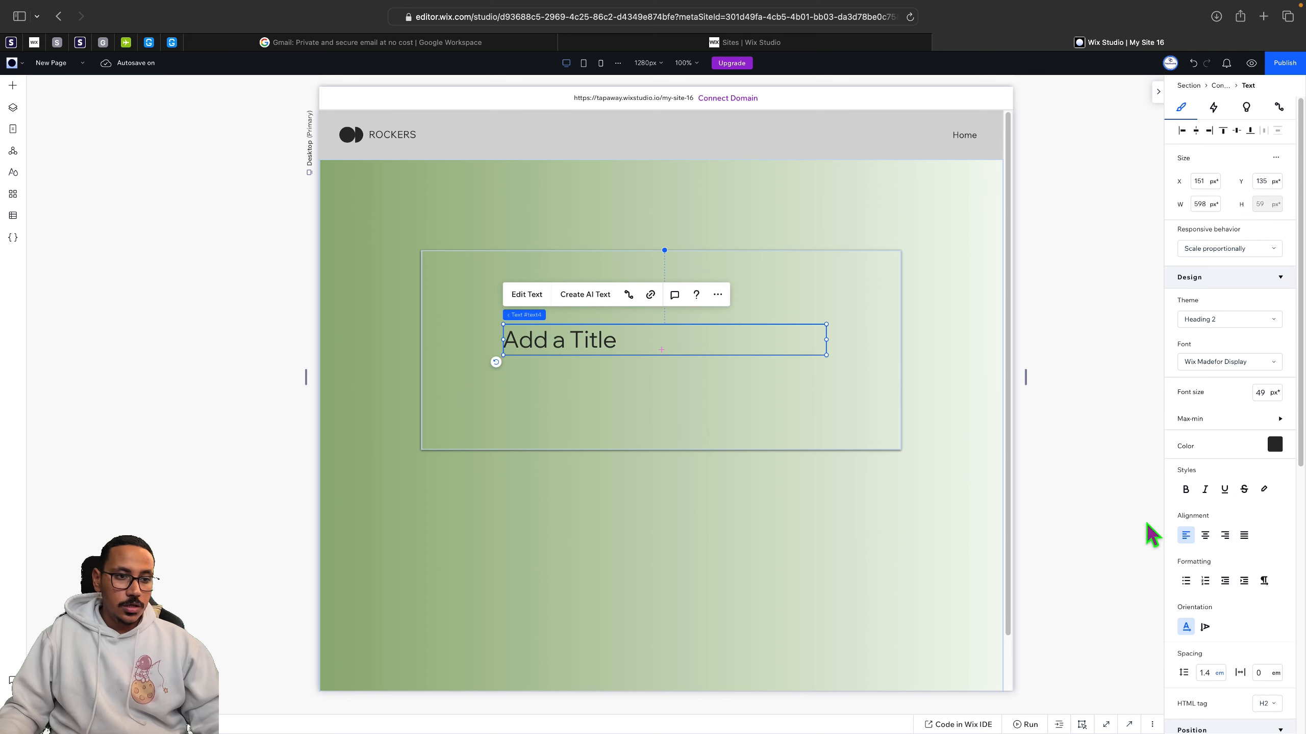
left_click(1205, 537)
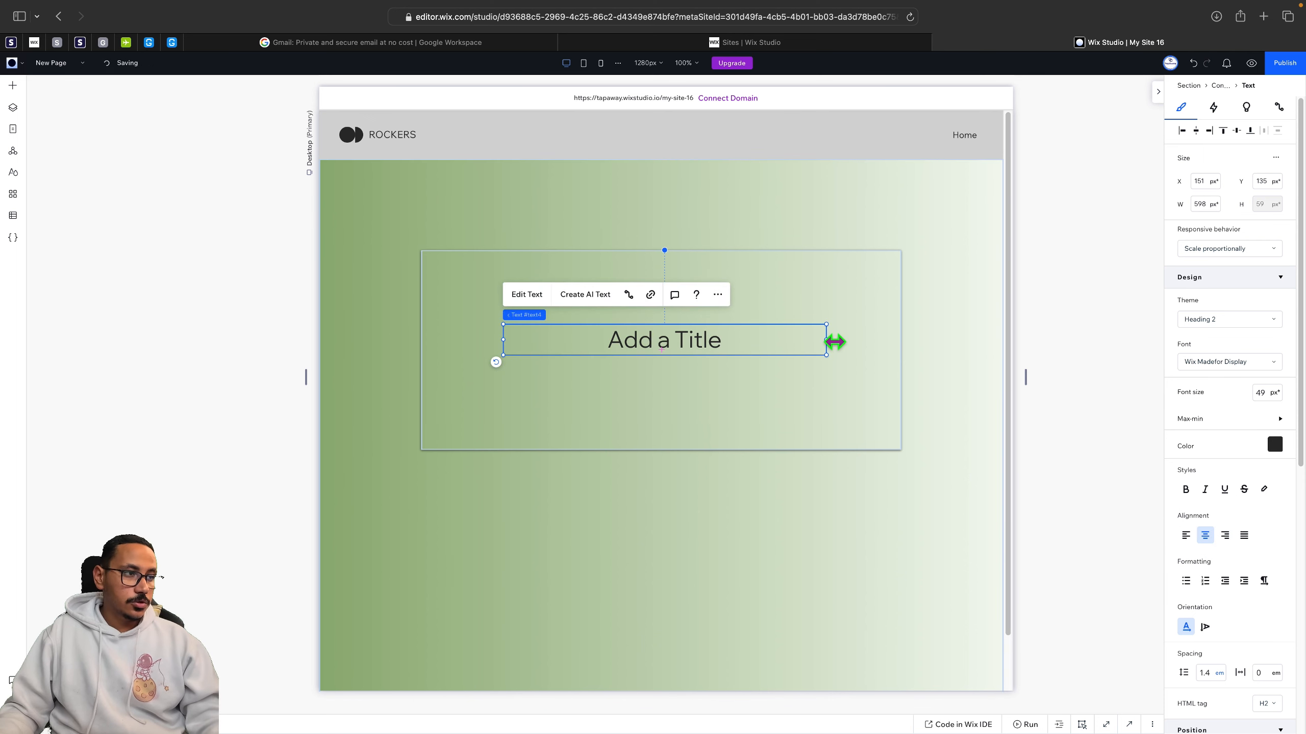
left_click(794, 431)
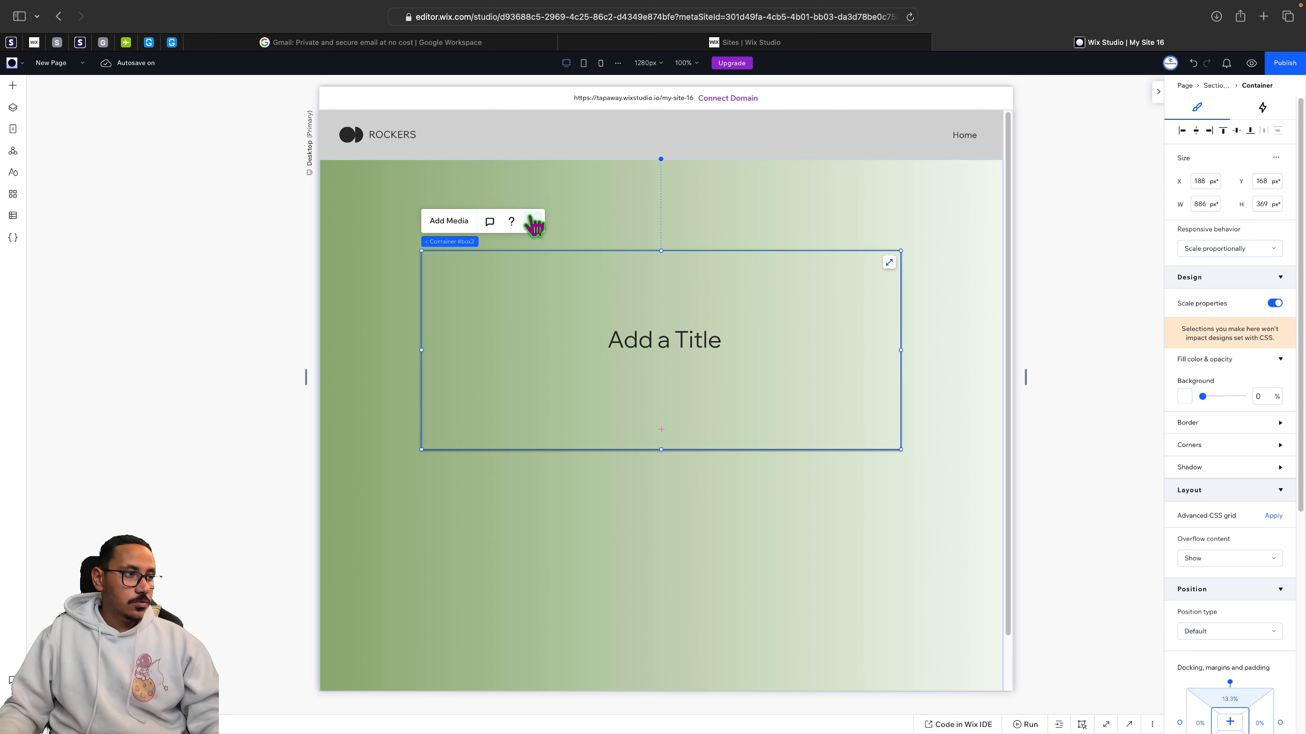
left_click(533, 221)
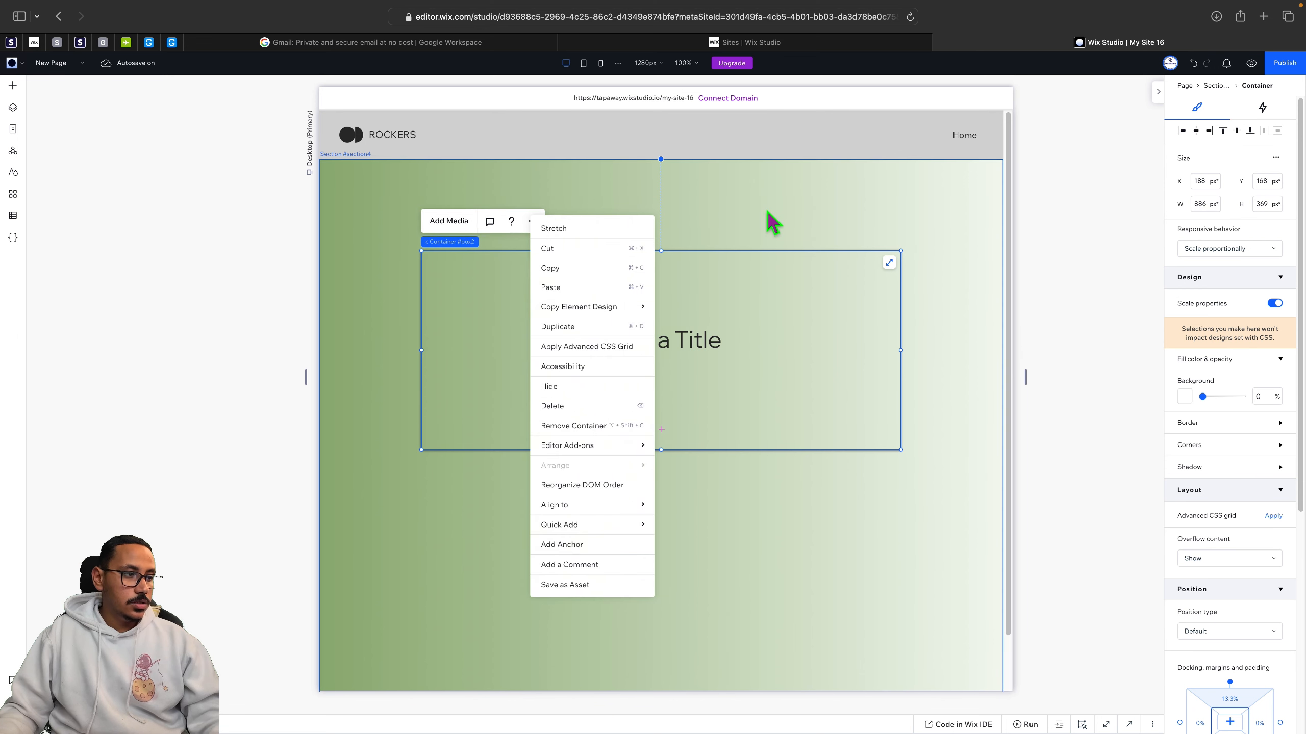
left_click(752, 391)
left_click(731, 376)
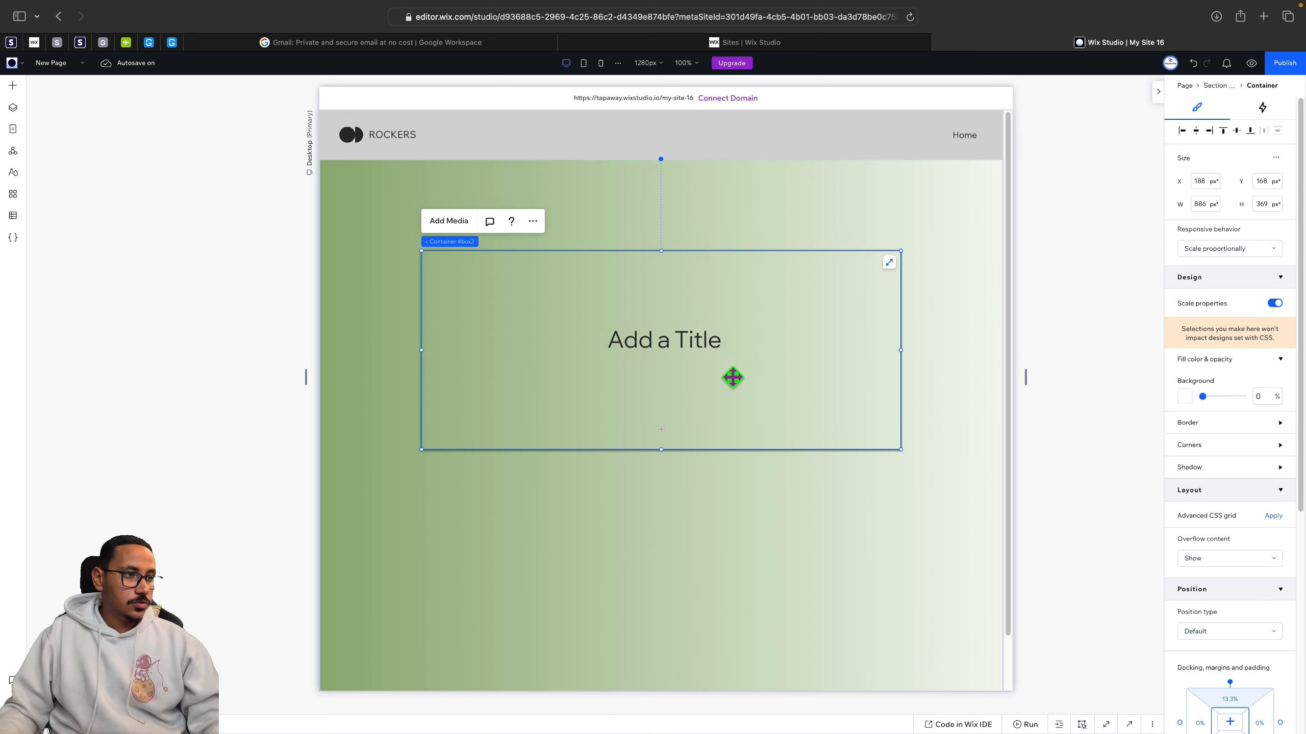
Add a scroll-triggered Blur animation to the title text and set its blur intensity to 20.
left_click(671, 347)
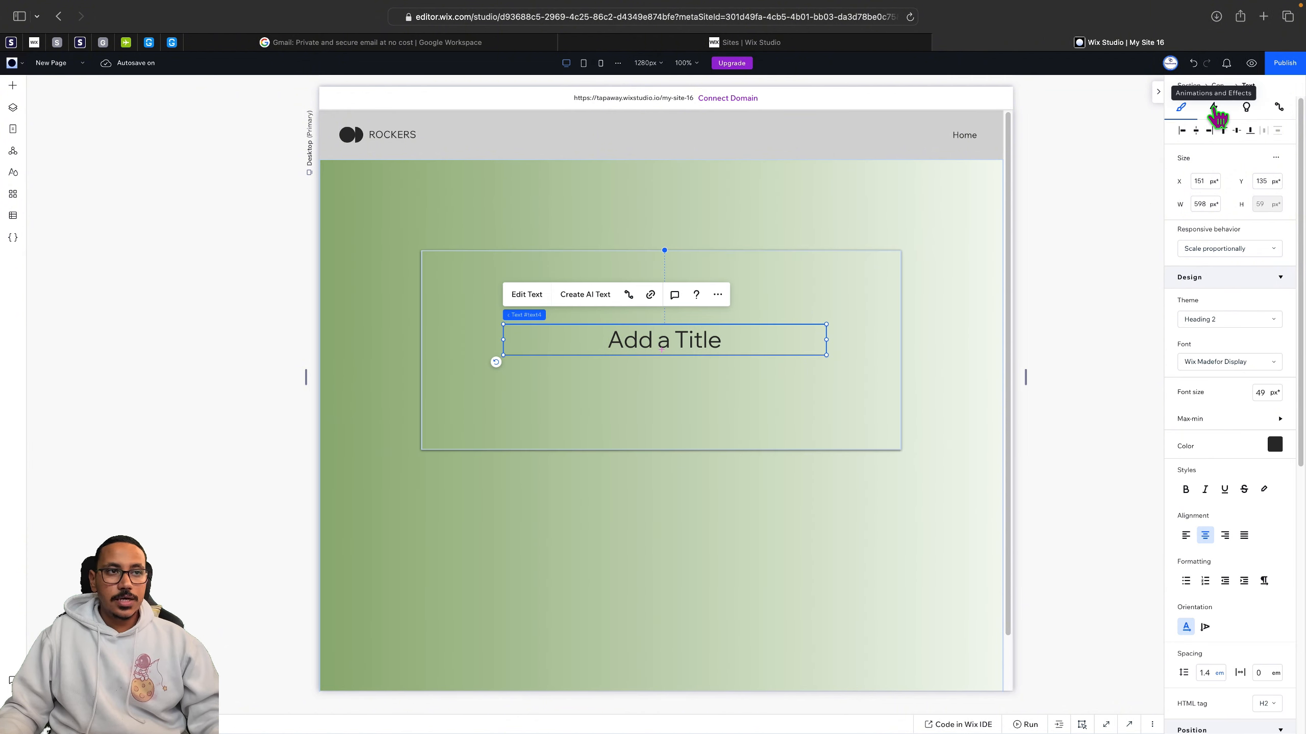
left_click(1215, 108)
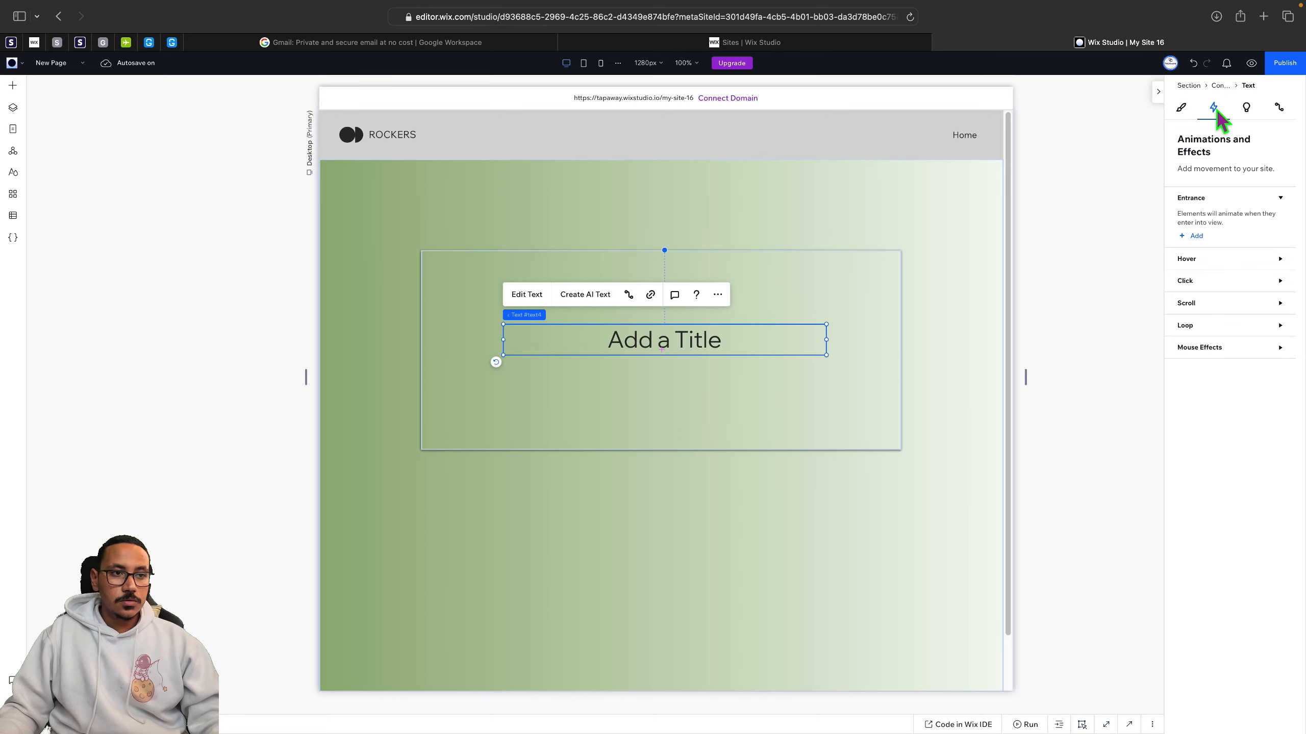
left_click(1198, 309)
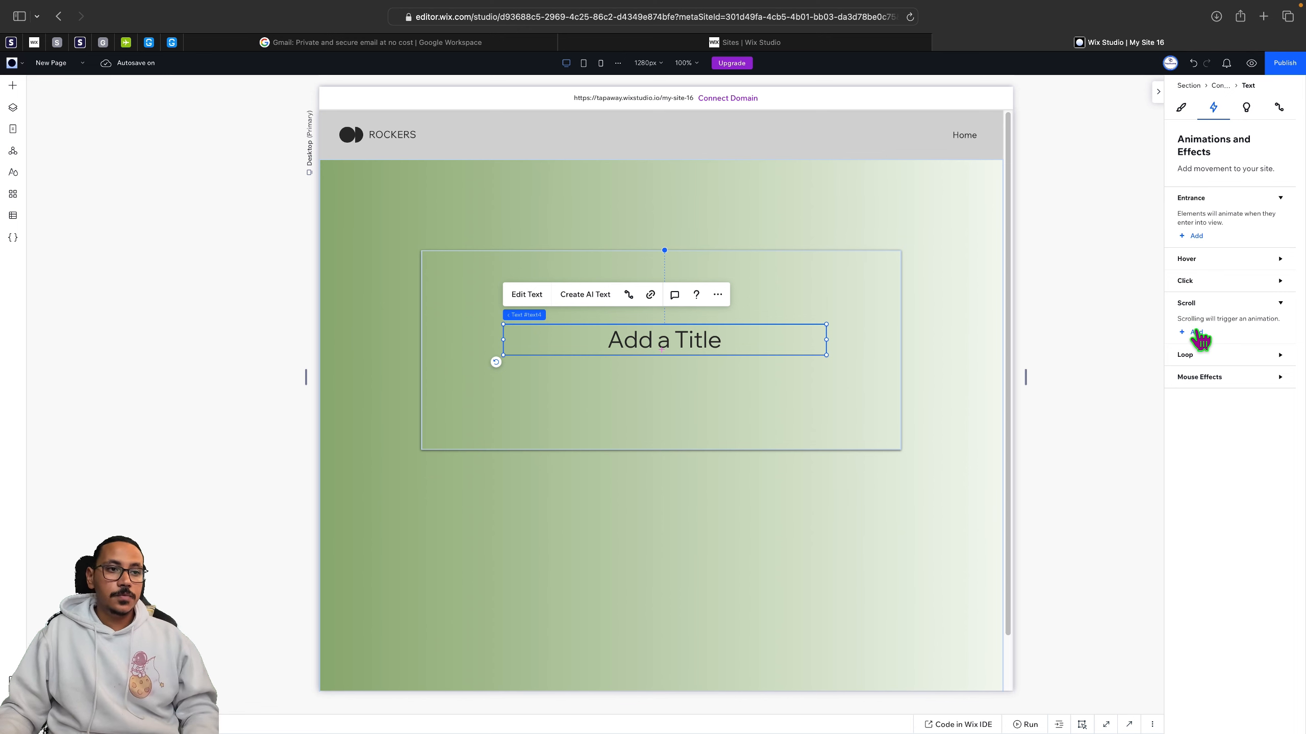
left_click(1195, 333)
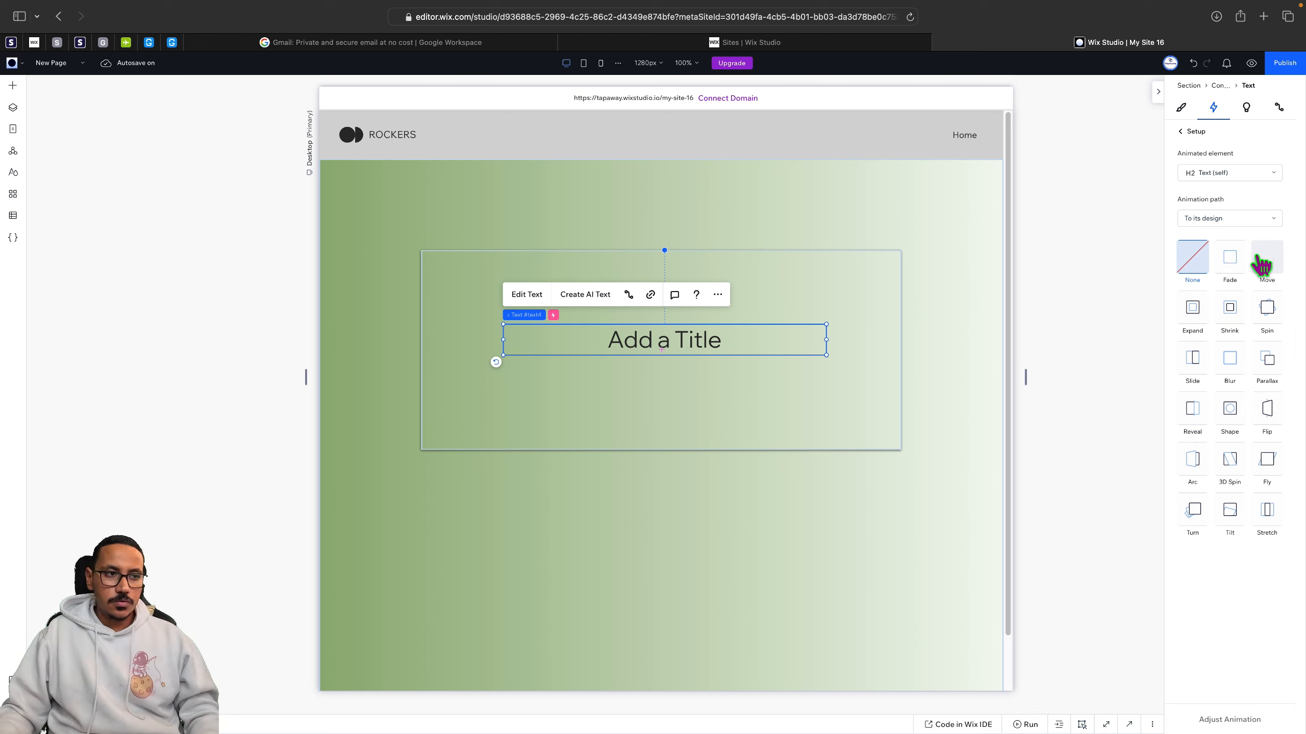
left_click(1231, 363)
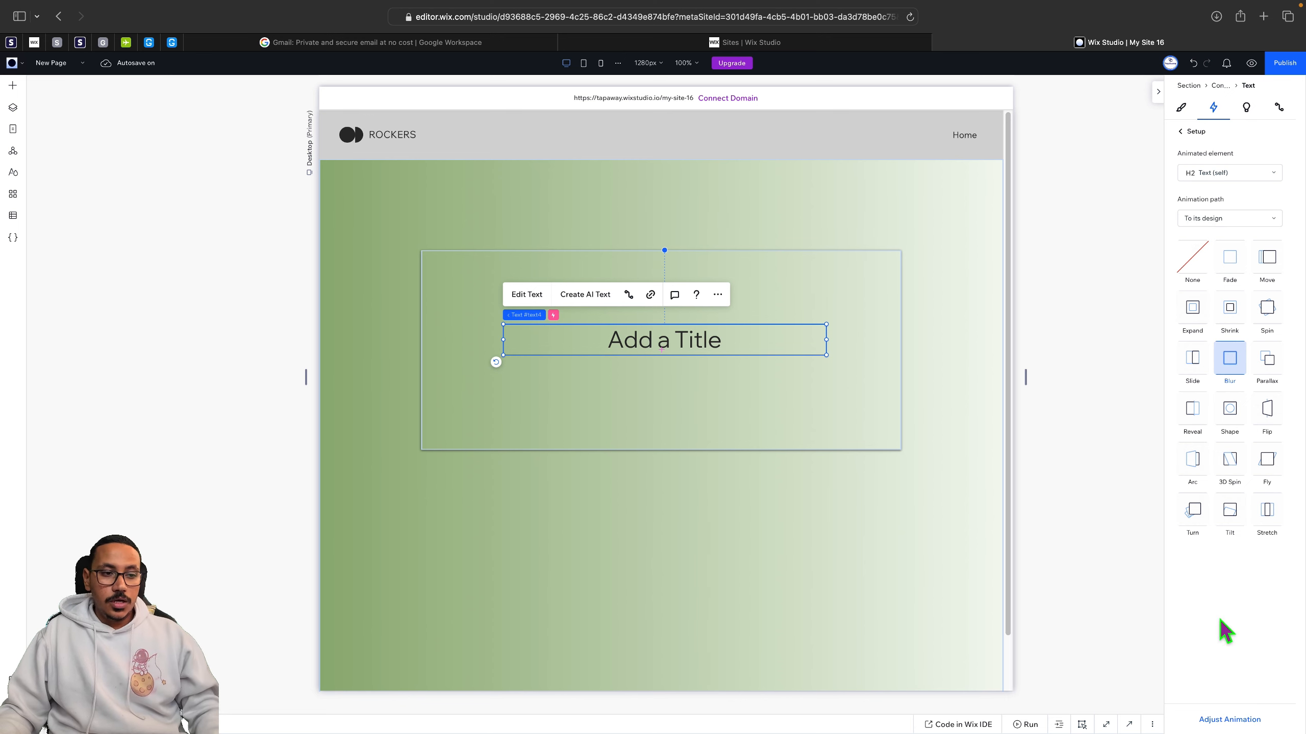
left_click(1229, 720)
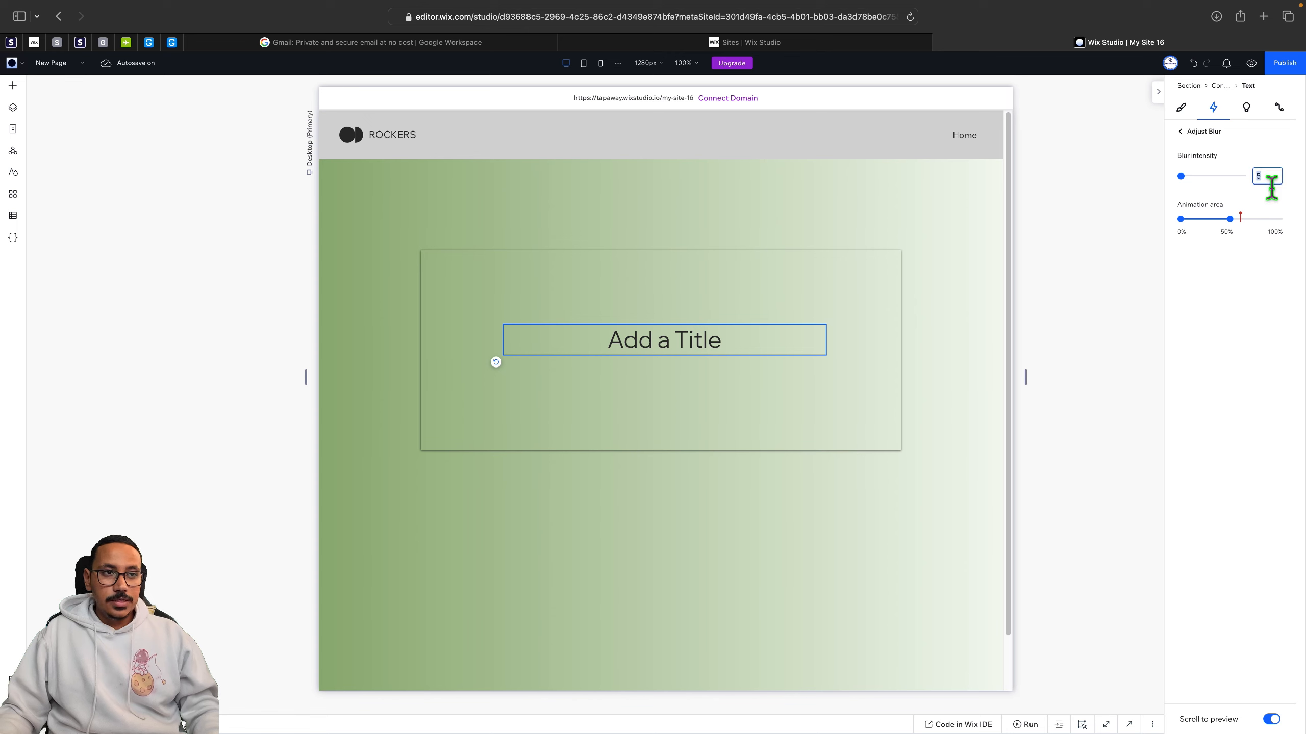
type("20")
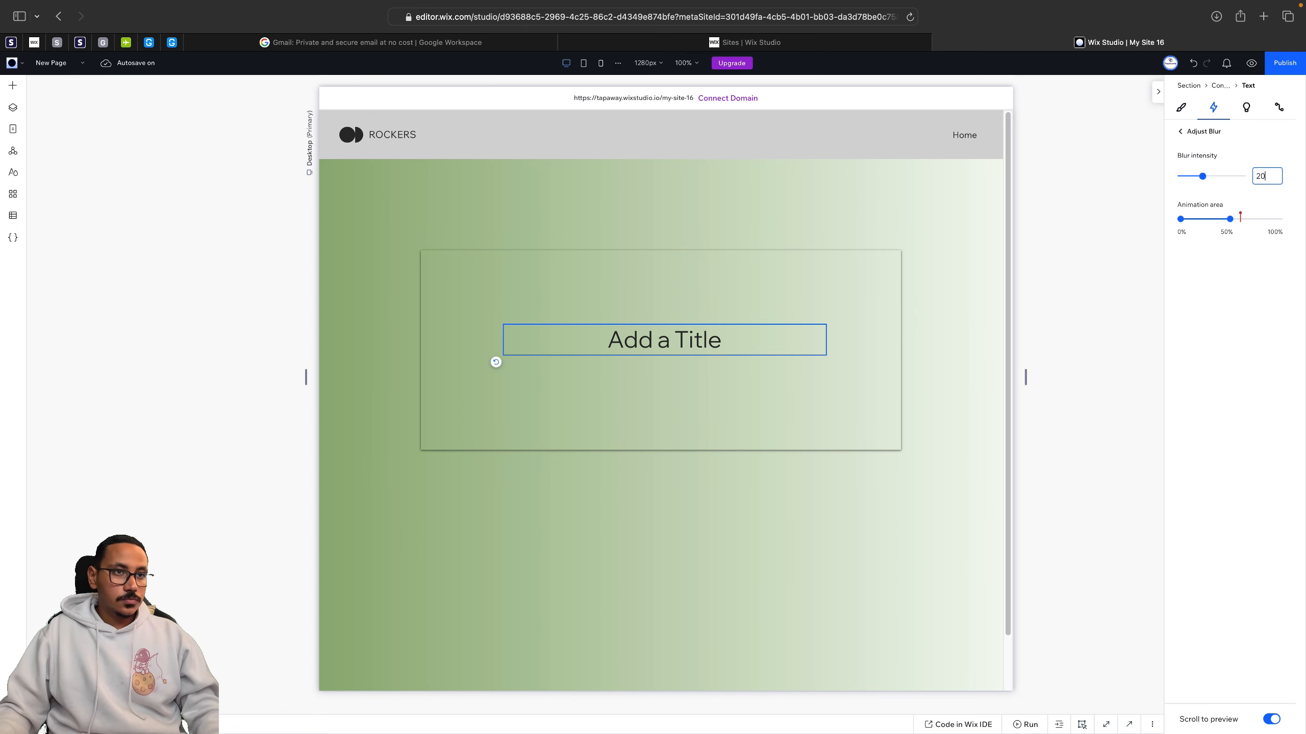
End the title blur's animation area at about 40%, and add a scroll-triggered Blur to the container with the From its design path.
mouse_move(1229, 220)
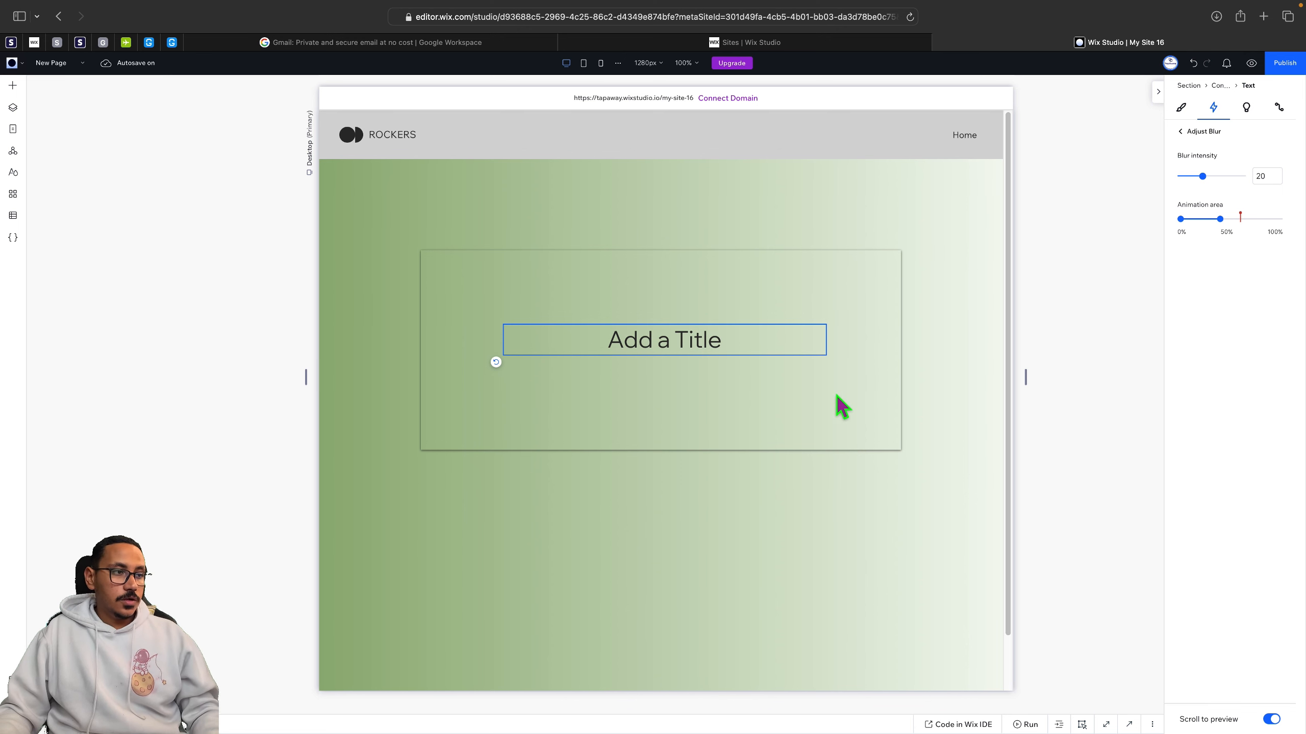
left_click(823, 407)
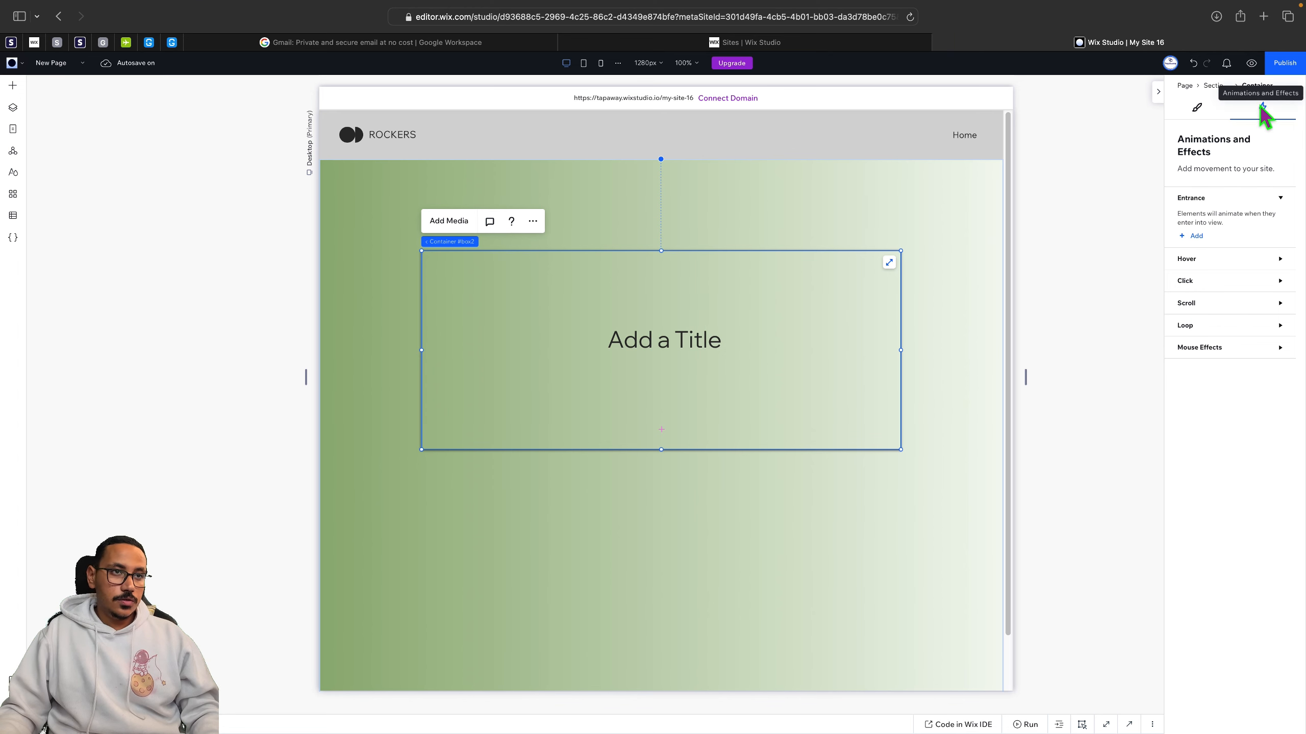
left_click(1192, 303)
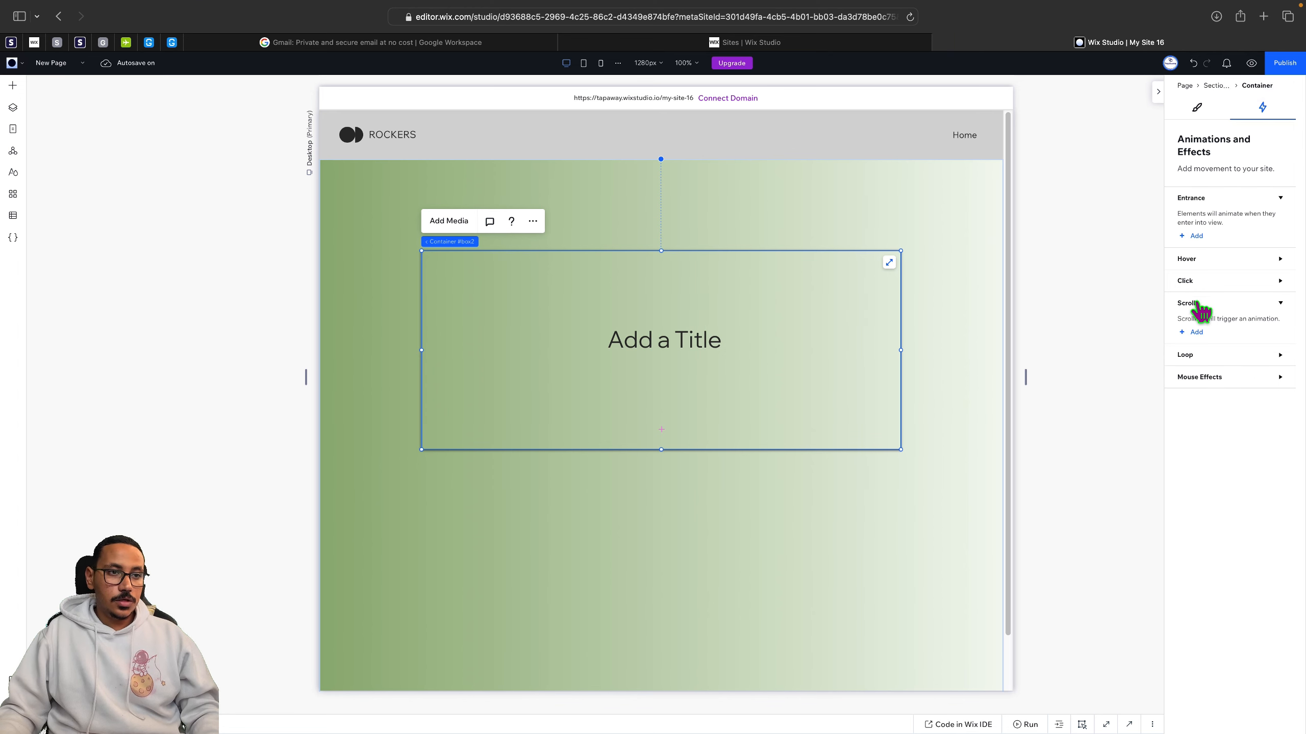
left_click(1194, 331)
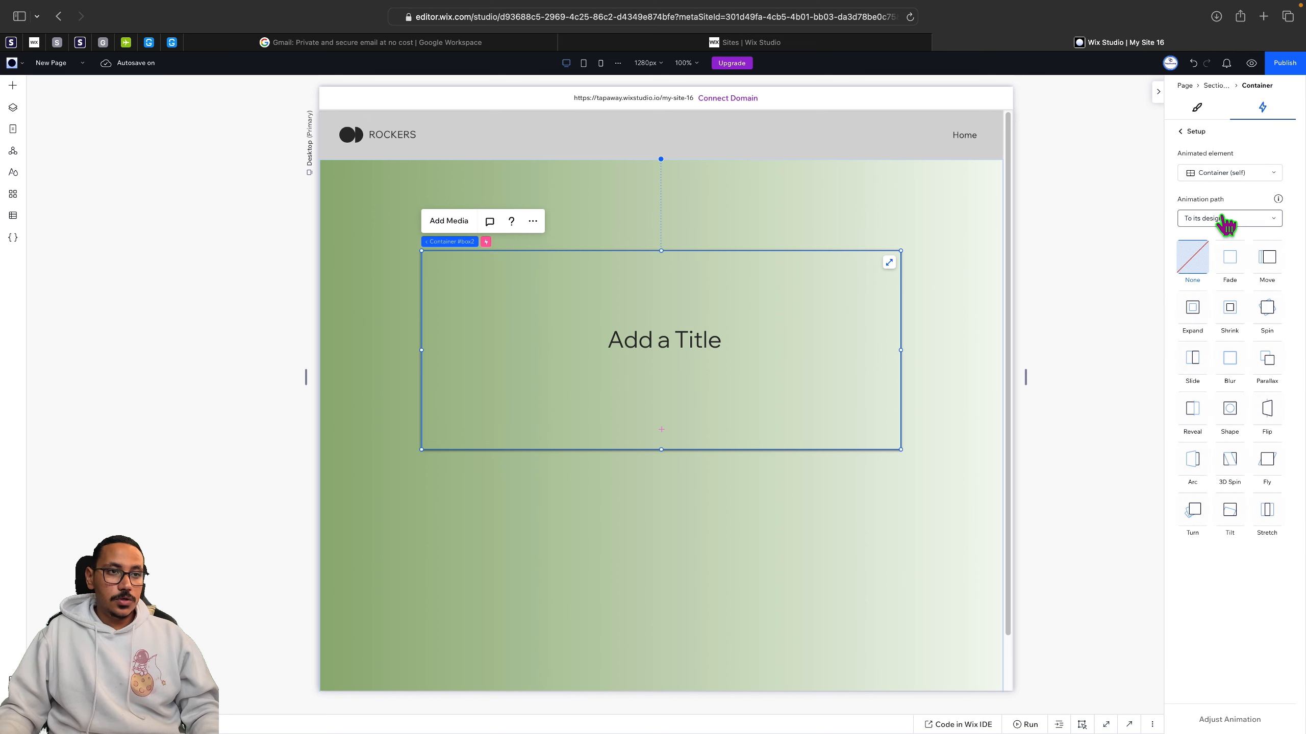
left_click(1232, 360)
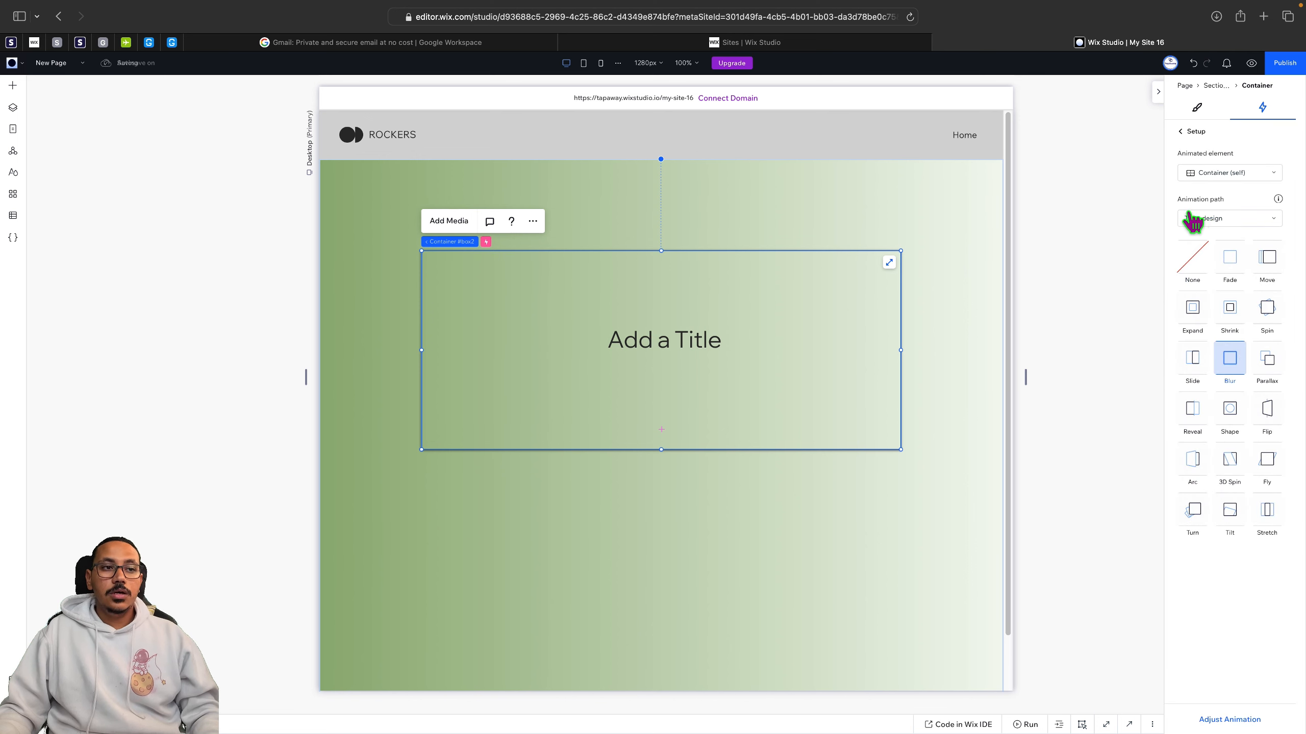
left_click(1193, 231)
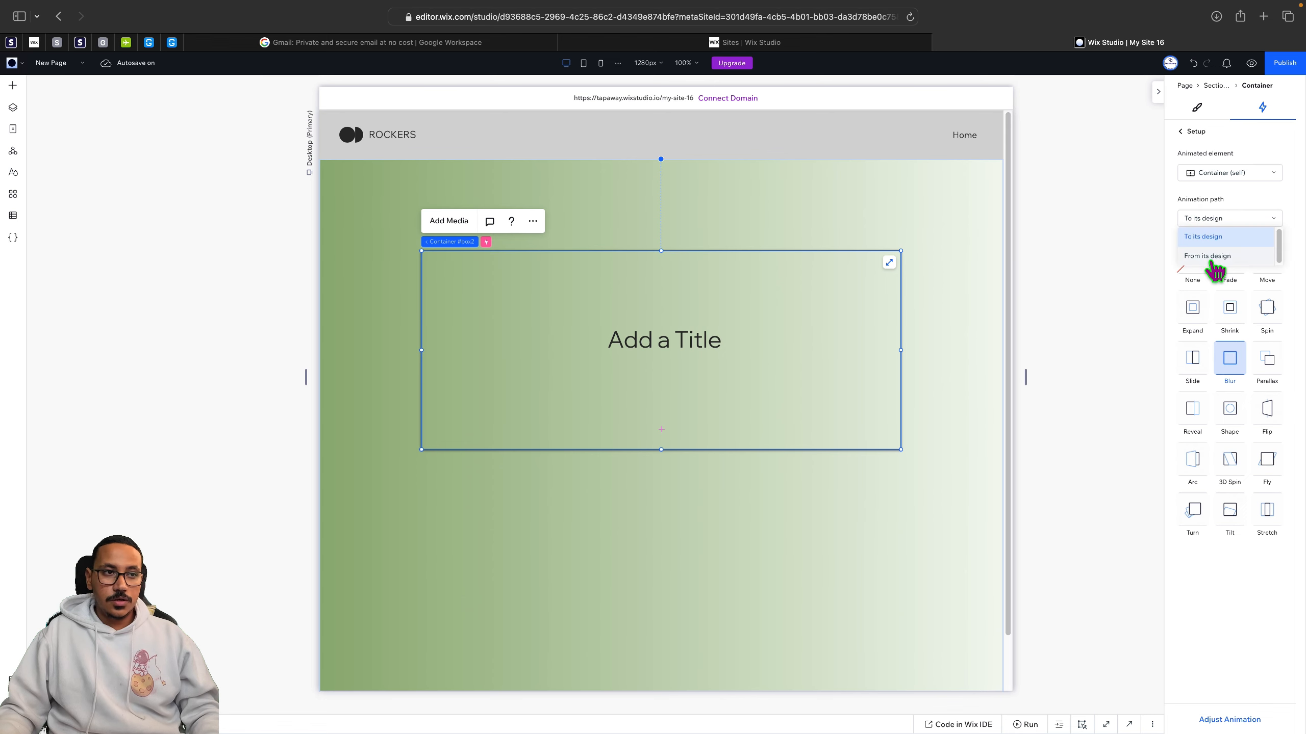
left_click(1211, 259)
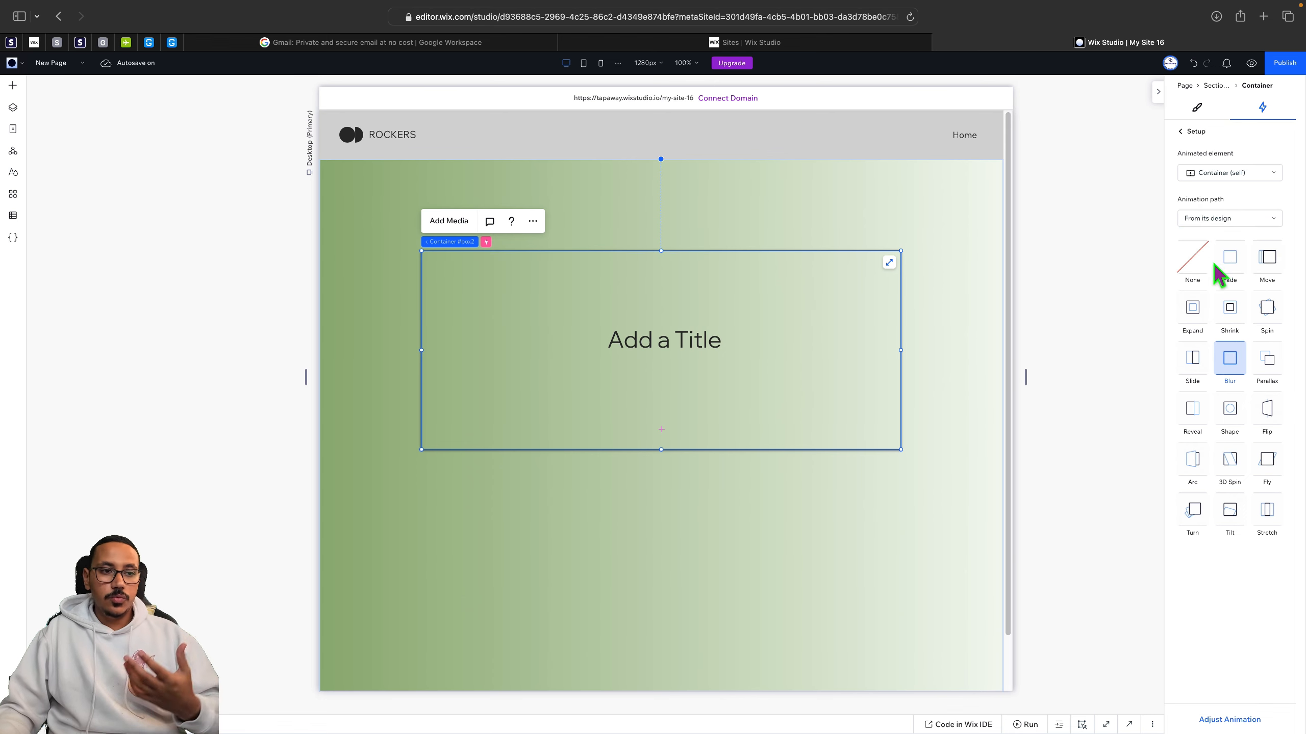
Set the container's blur intensity to 20 and start its animation area at 60%.
left_click(1229, 720)
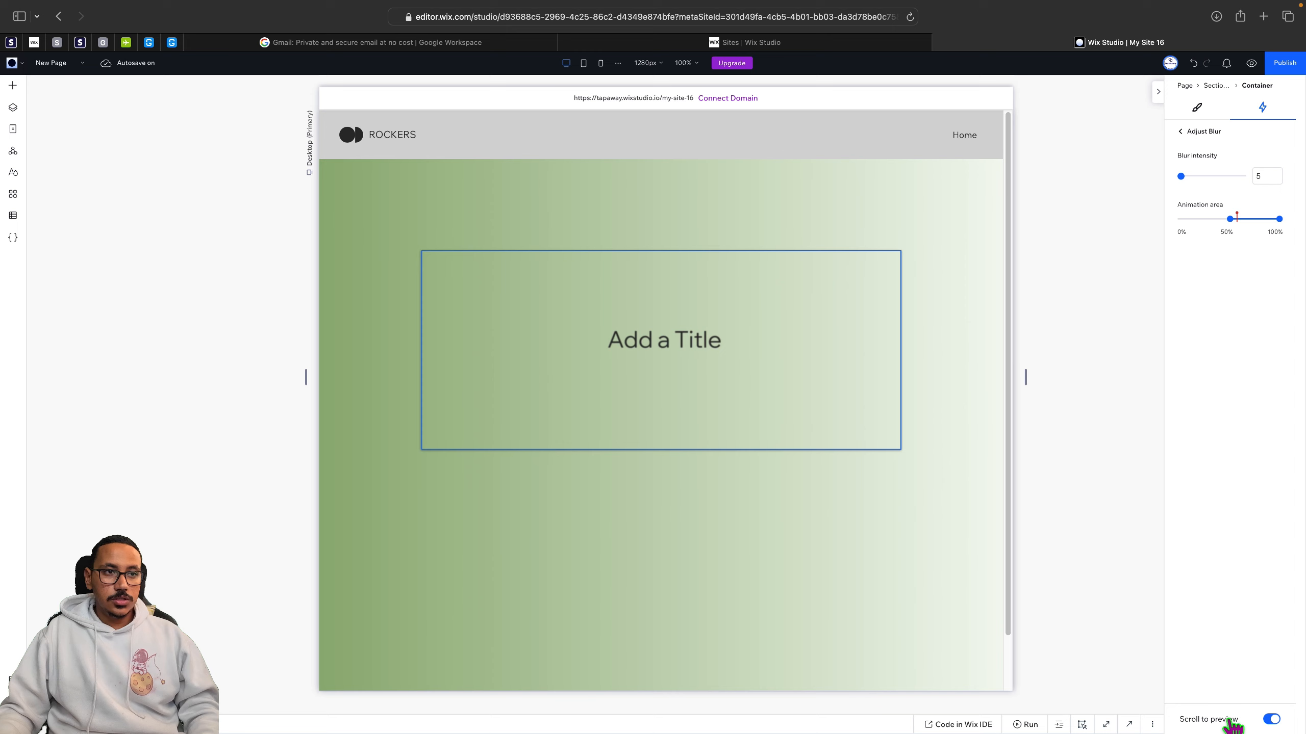
left_click(1263, 183)
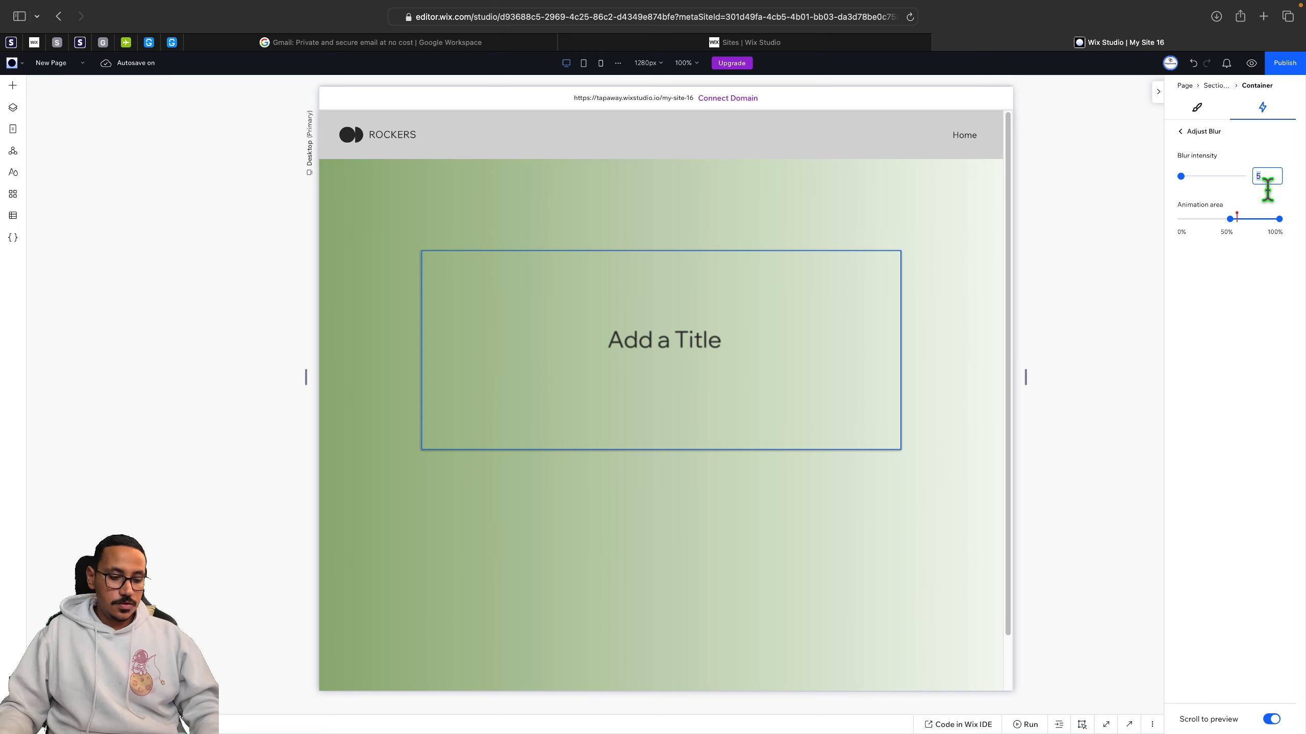
type("20")
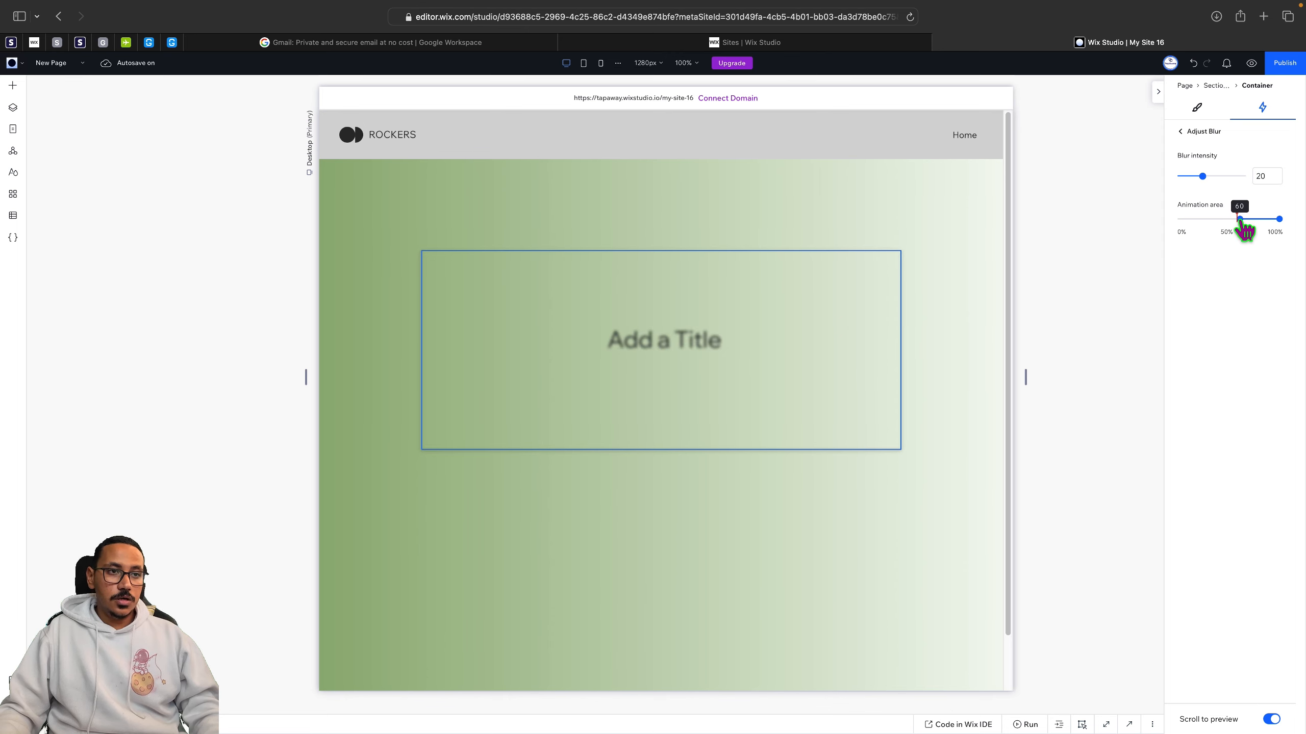
left_click_drag(1240, 221, 1240, 212)
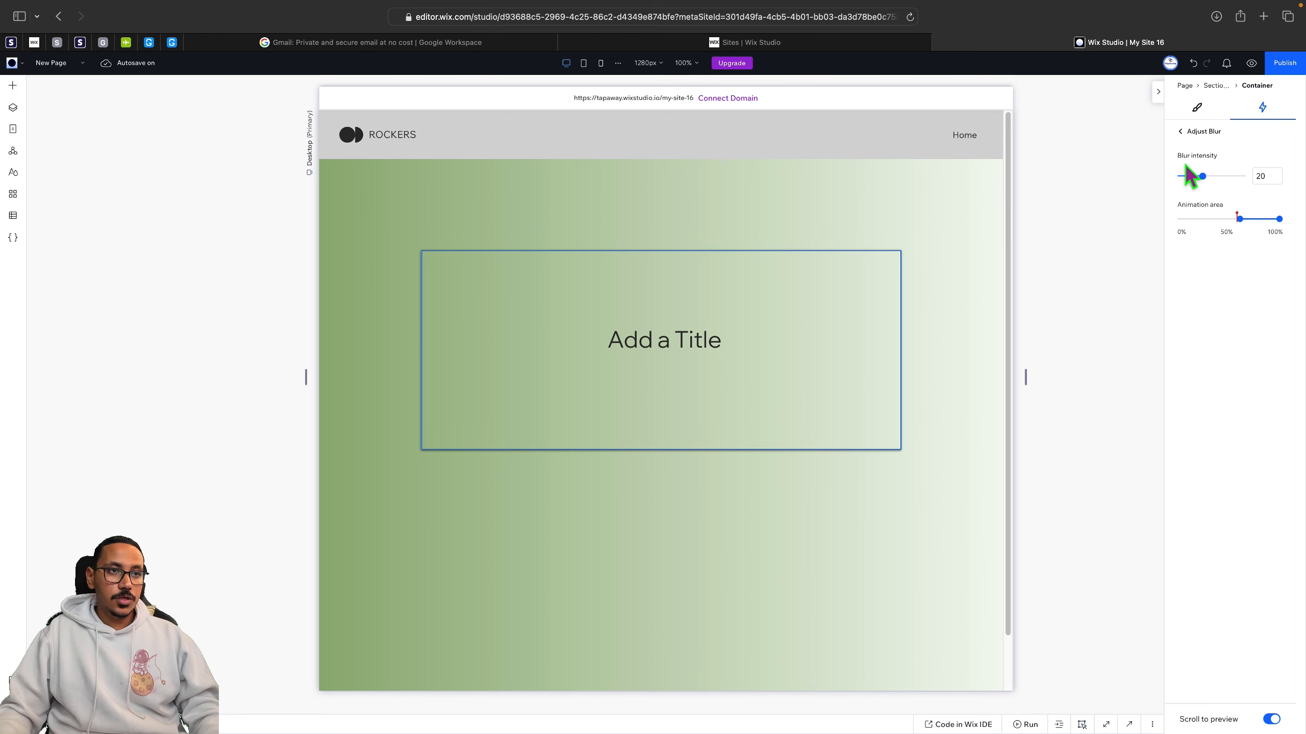
left_click(1158, 94)
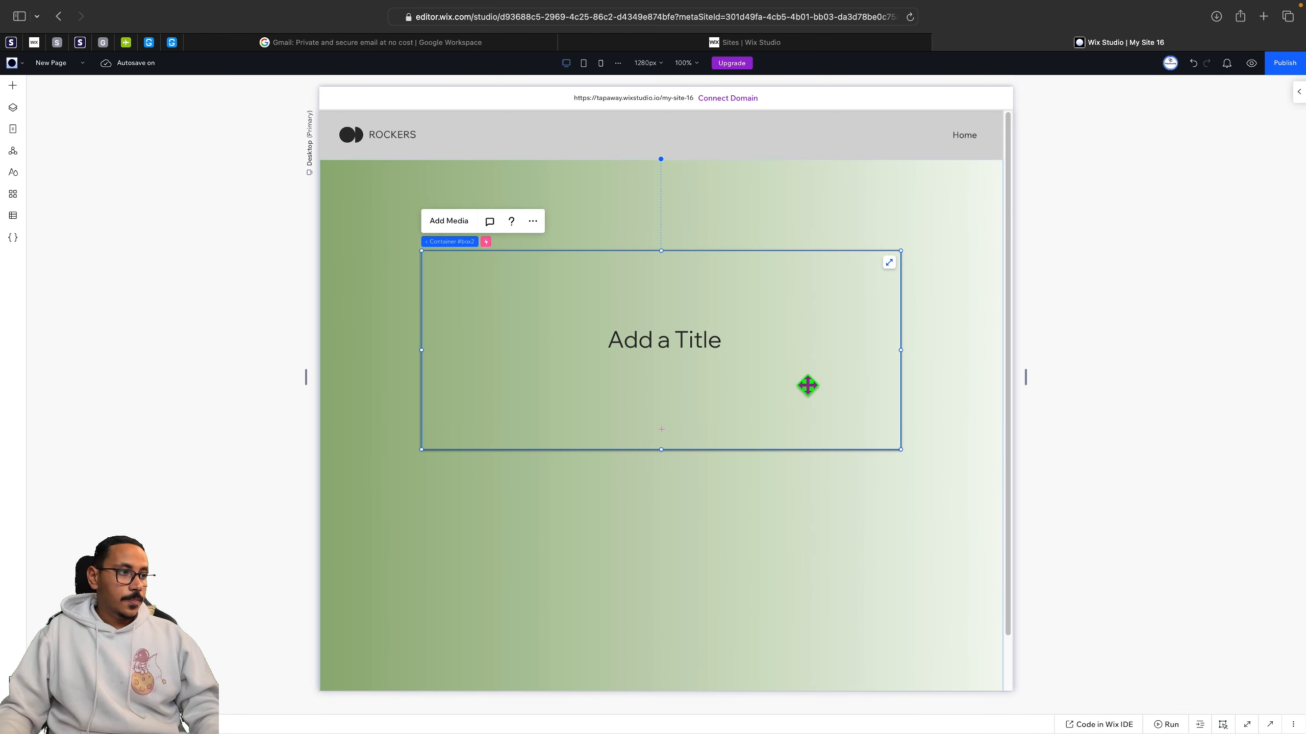
Shrink the container to about 886 by 100 px and center the title inside it.
left_click_drag(671, 459, 671, 372)
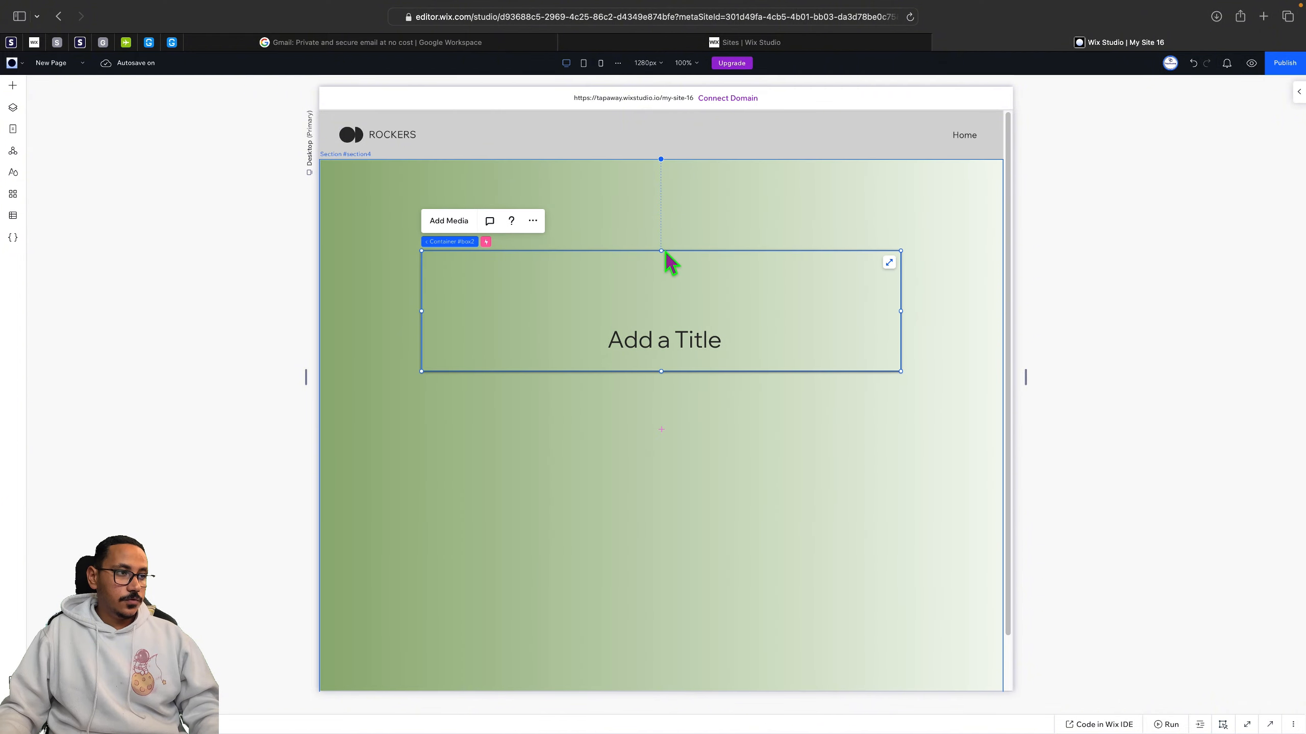
left_click_drag(665, 251, 674, 278)
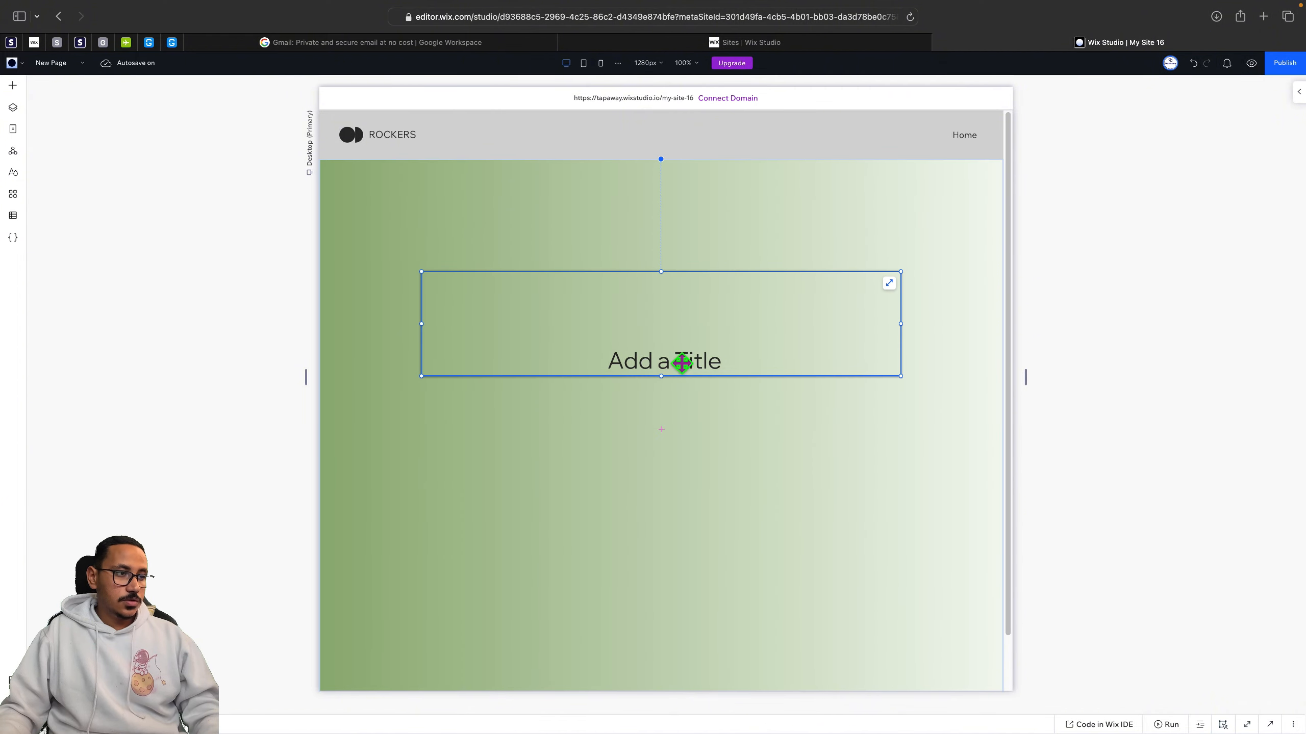
mouse_move(679, 360)
left_mouse_down()
mouse_move(689, 396)
mouse_move(691, 341)
left_mouse_up()
left_click(691, 400)
left_click(686, 400)
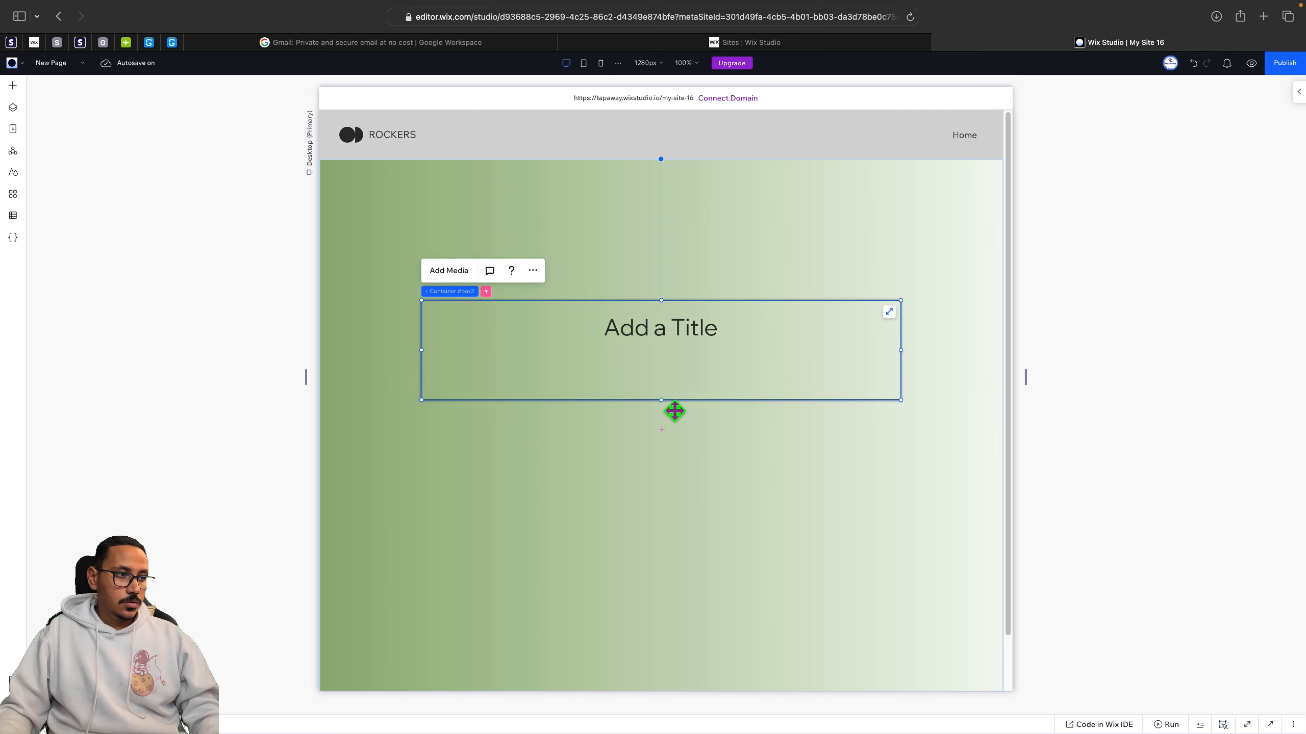
left_click_drag(675, 411, 679, 365)
left_click(798, 441)
Duplicate the title container and place the copy directly below the original, centered horizontally in the section.
left_click(841, 329)
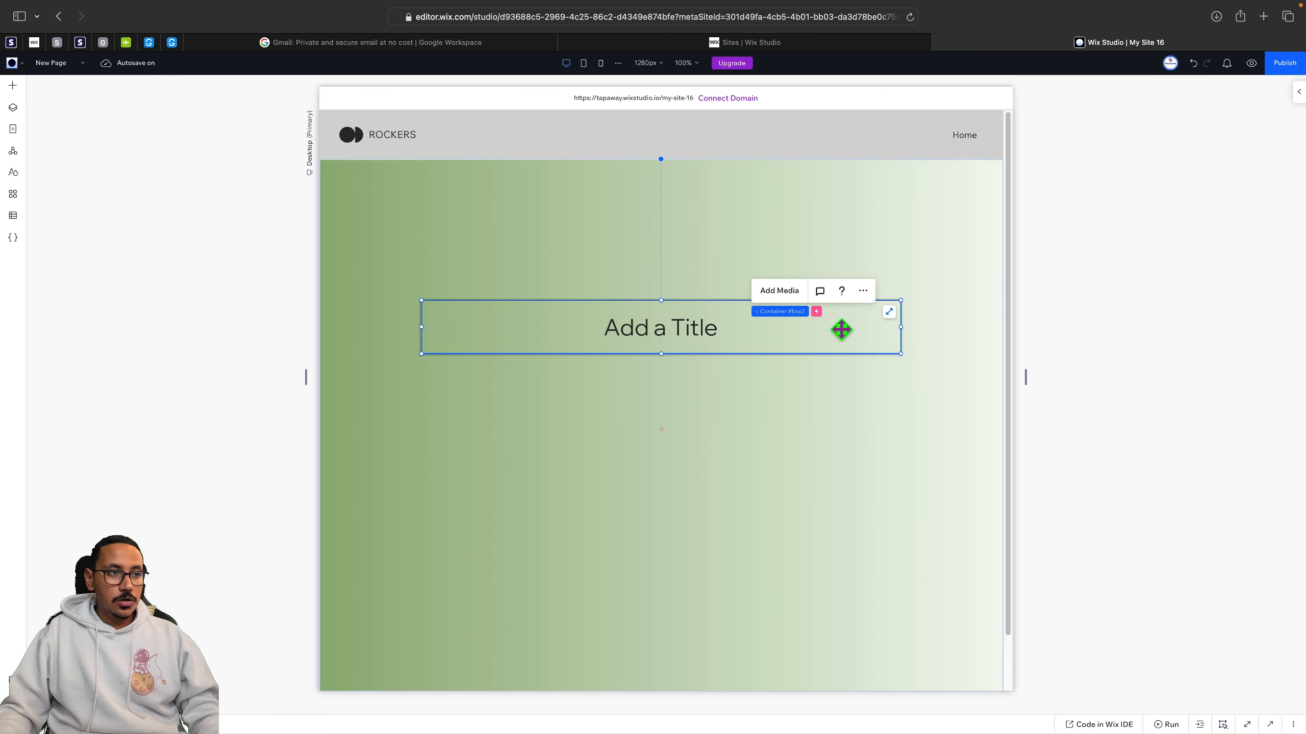
right_click(841, 329)
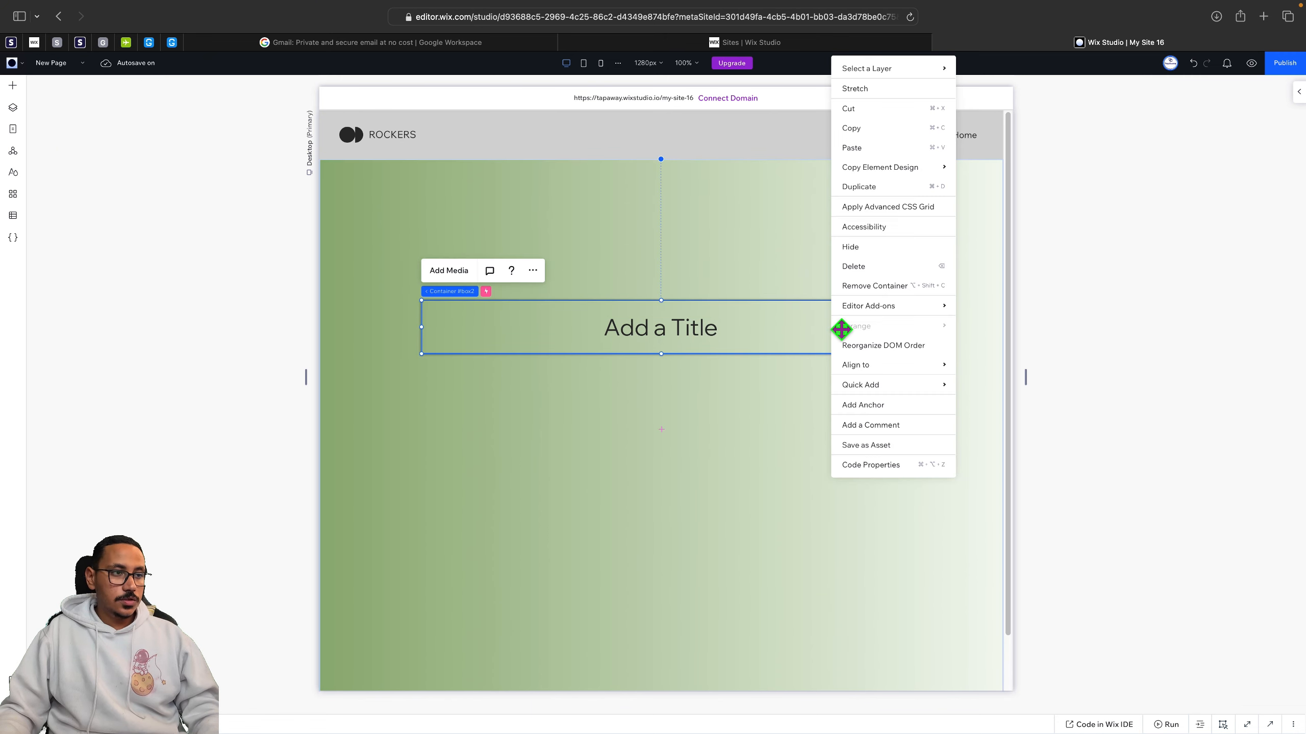
left_click(874, 187)
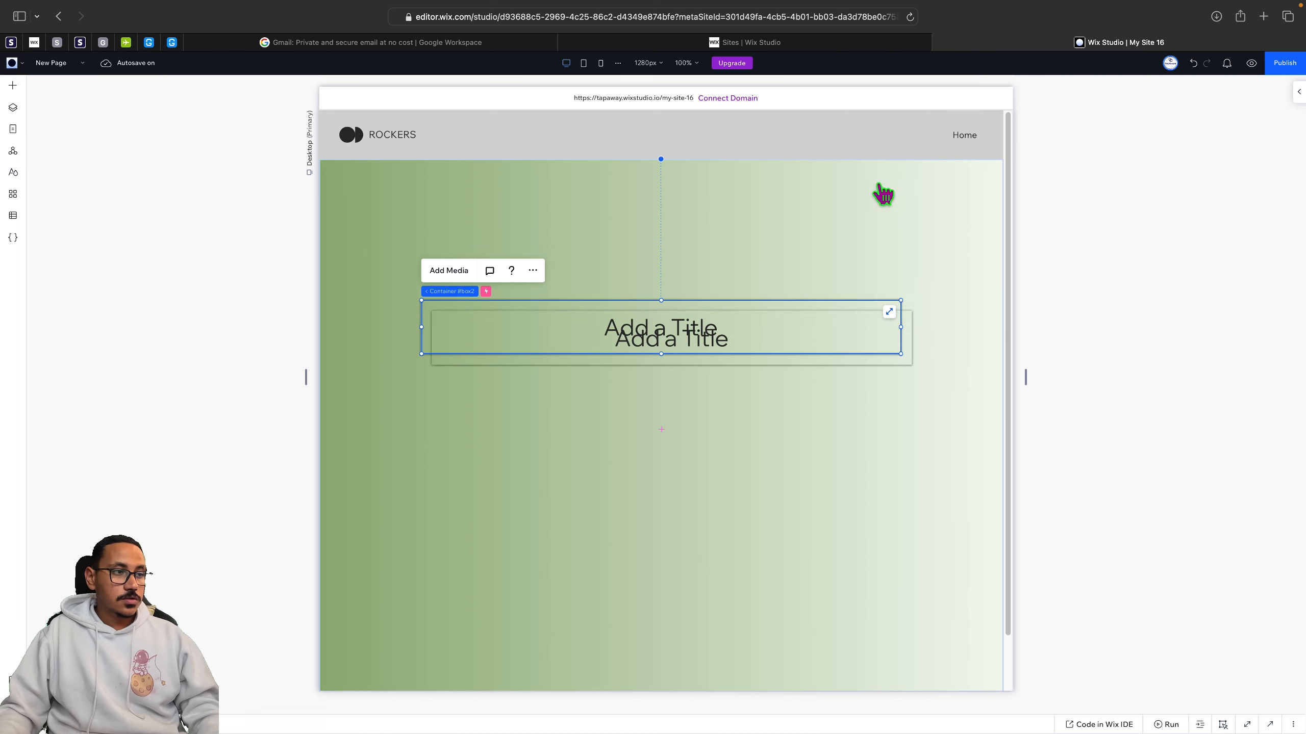
left_click_drag(882, 380, 859, 415)
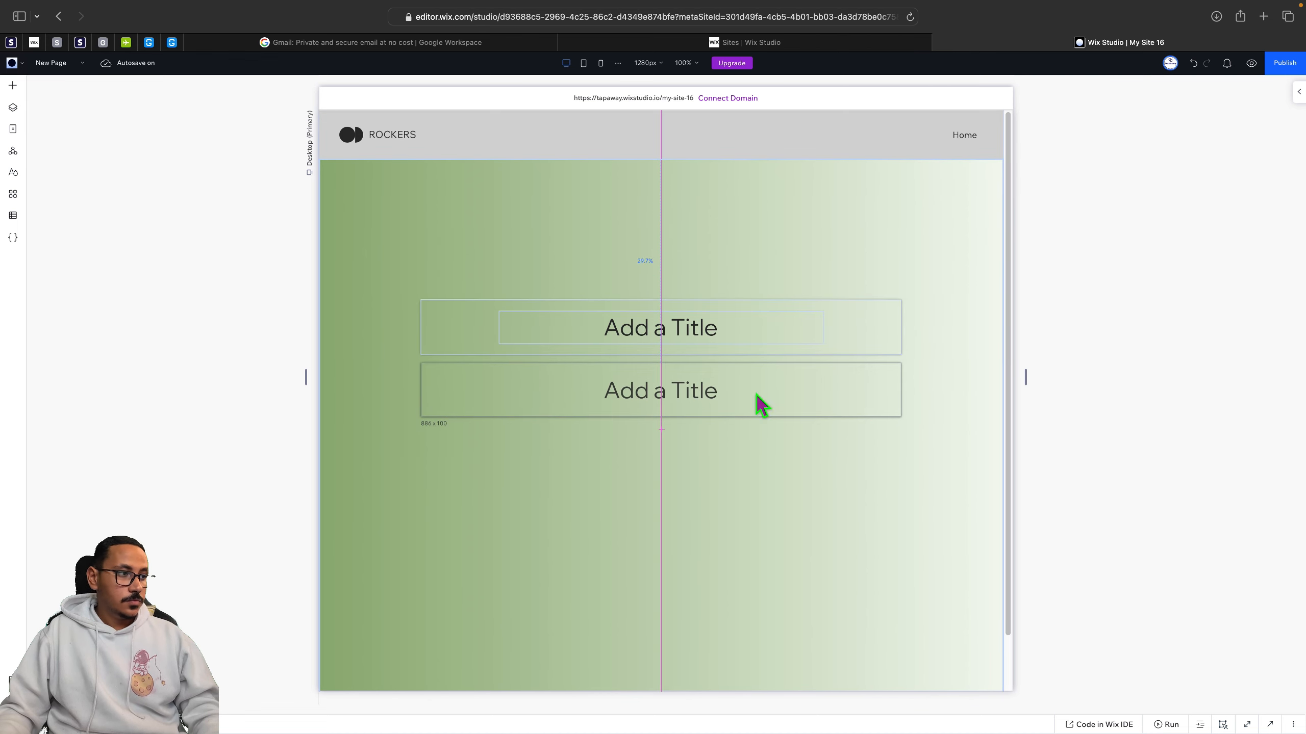
Combine the two title containers into a vertical stack.
left_click(14, 110)
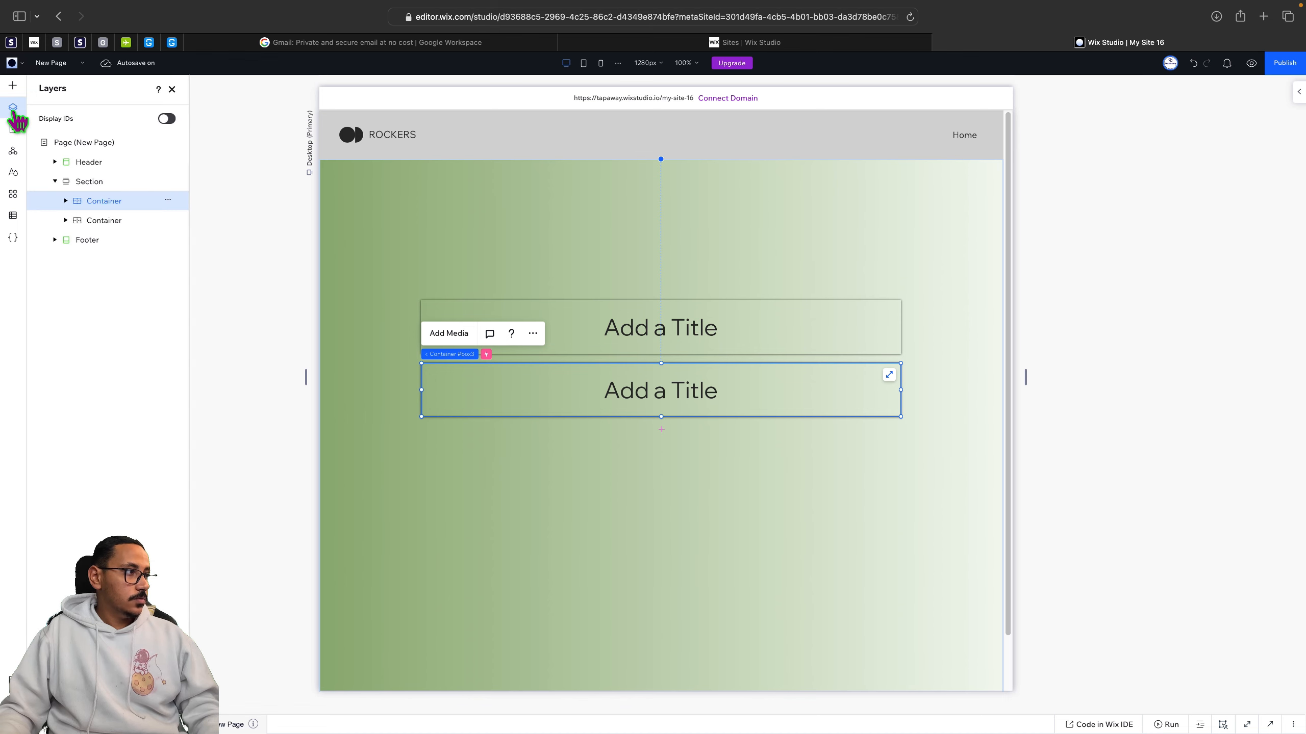
left_click(111, 222)
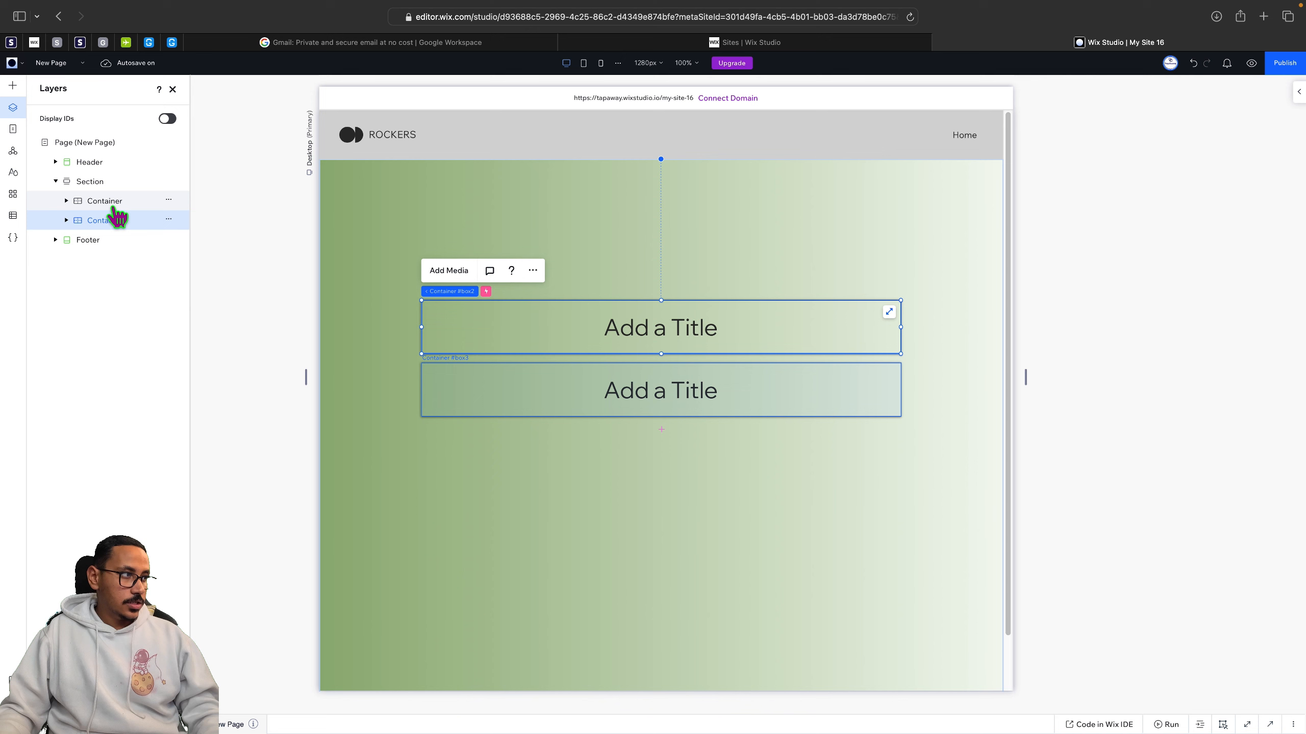
left_click(114, 205, "shift")
right_click(118, 216)
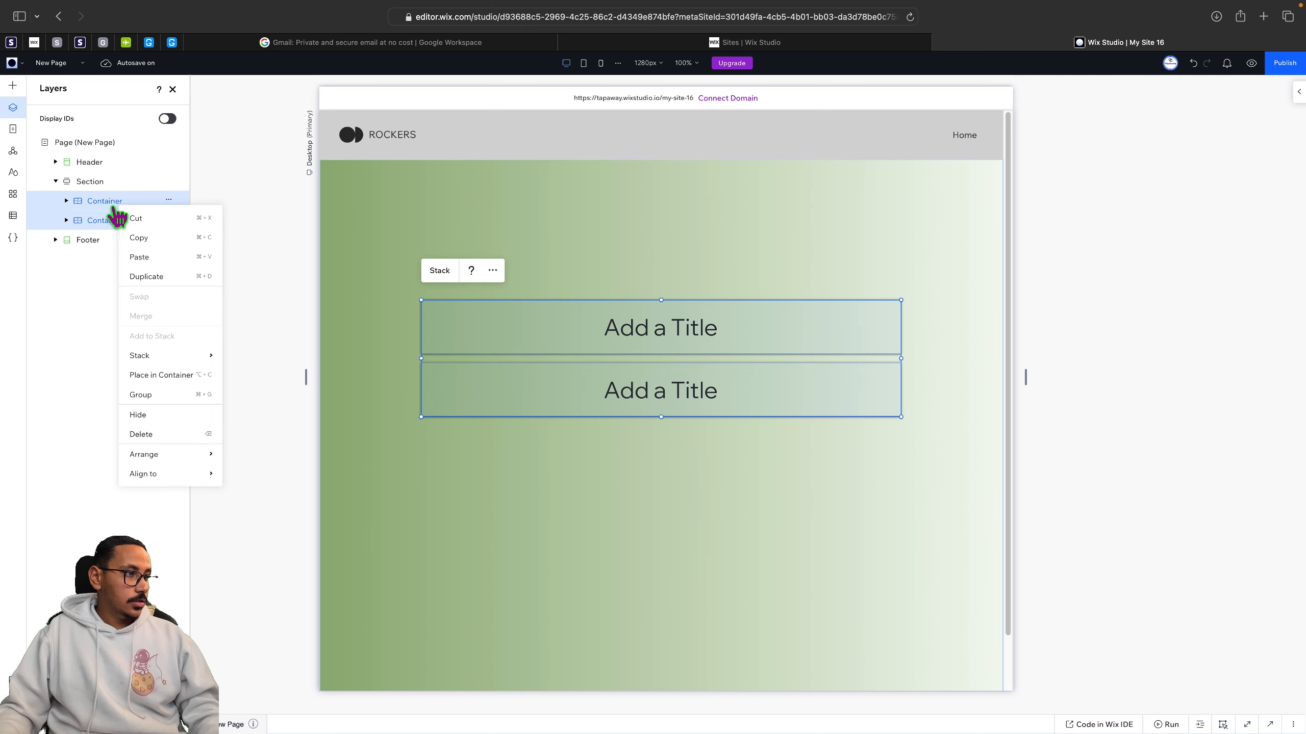
left_click(435, 273)
left_click(435, 272)
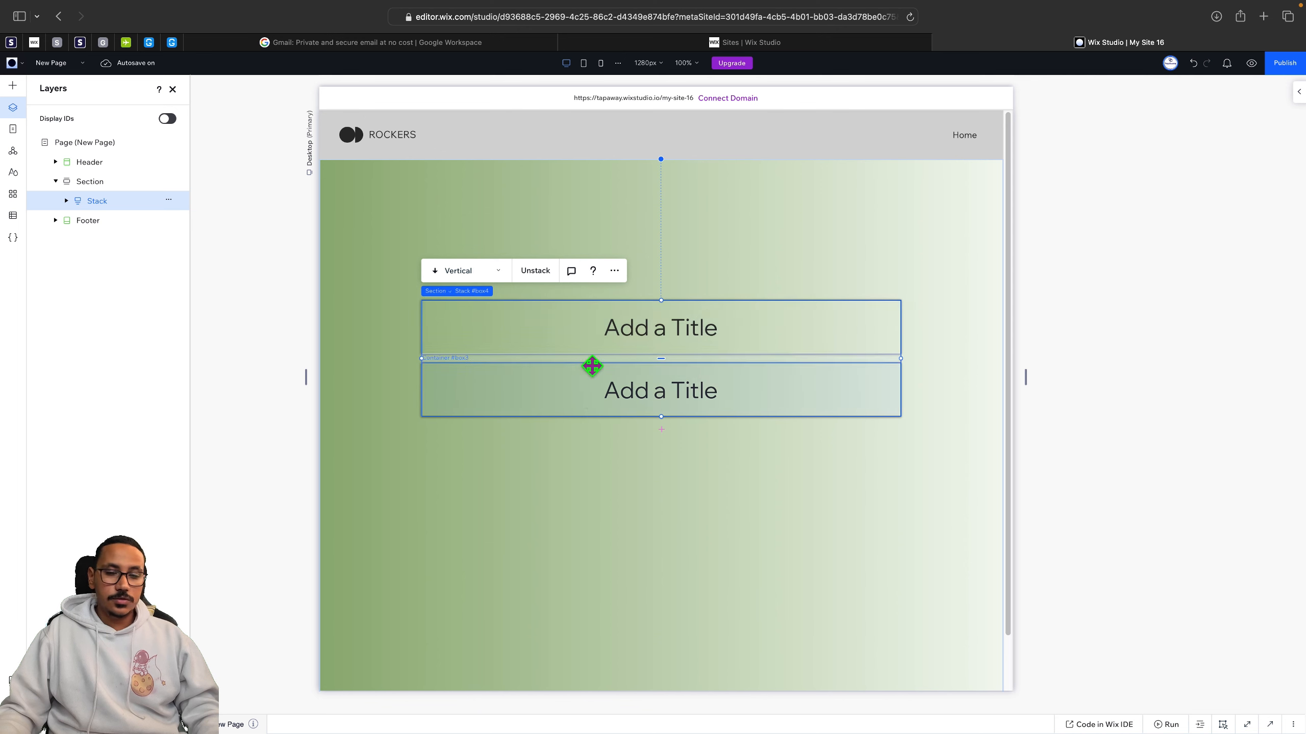
Duplicate the title container inside the stack four times to make six containers.
left_click(66, 201)
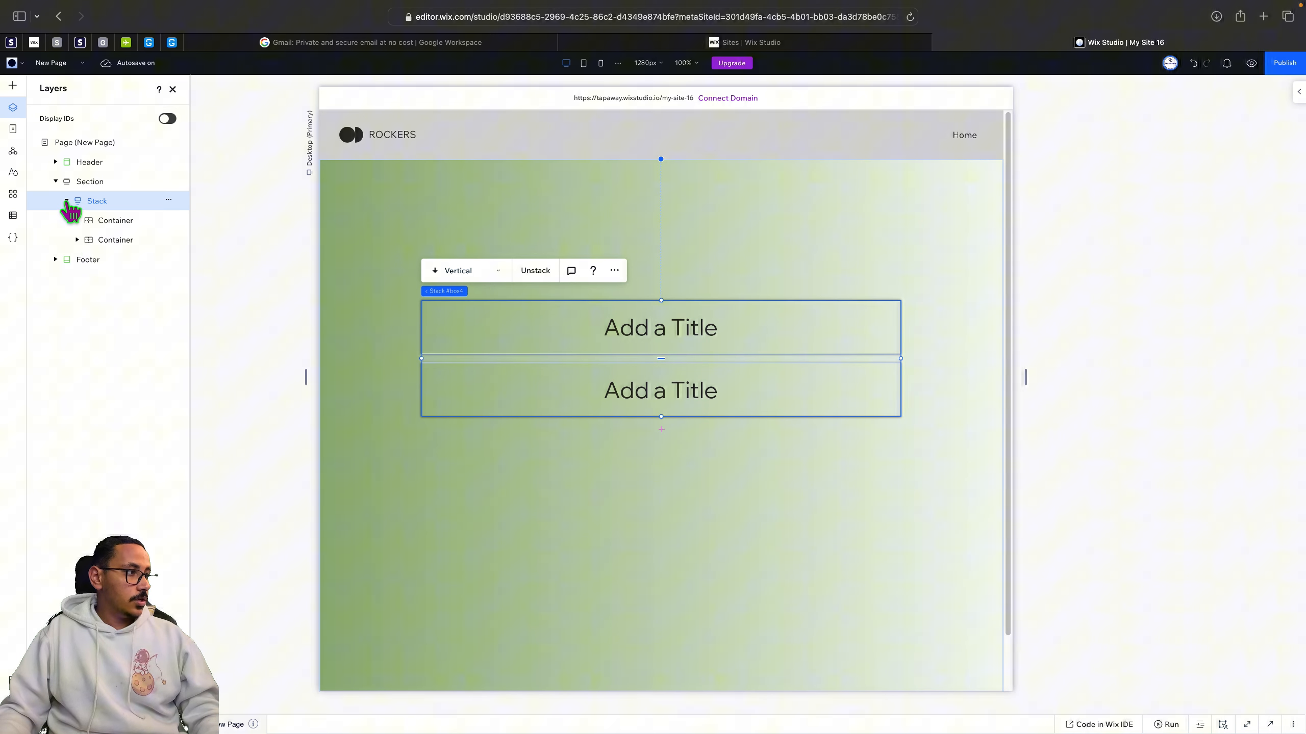
left_click(105, 241)
key("super+d")
key("super+d")
key("super+d")
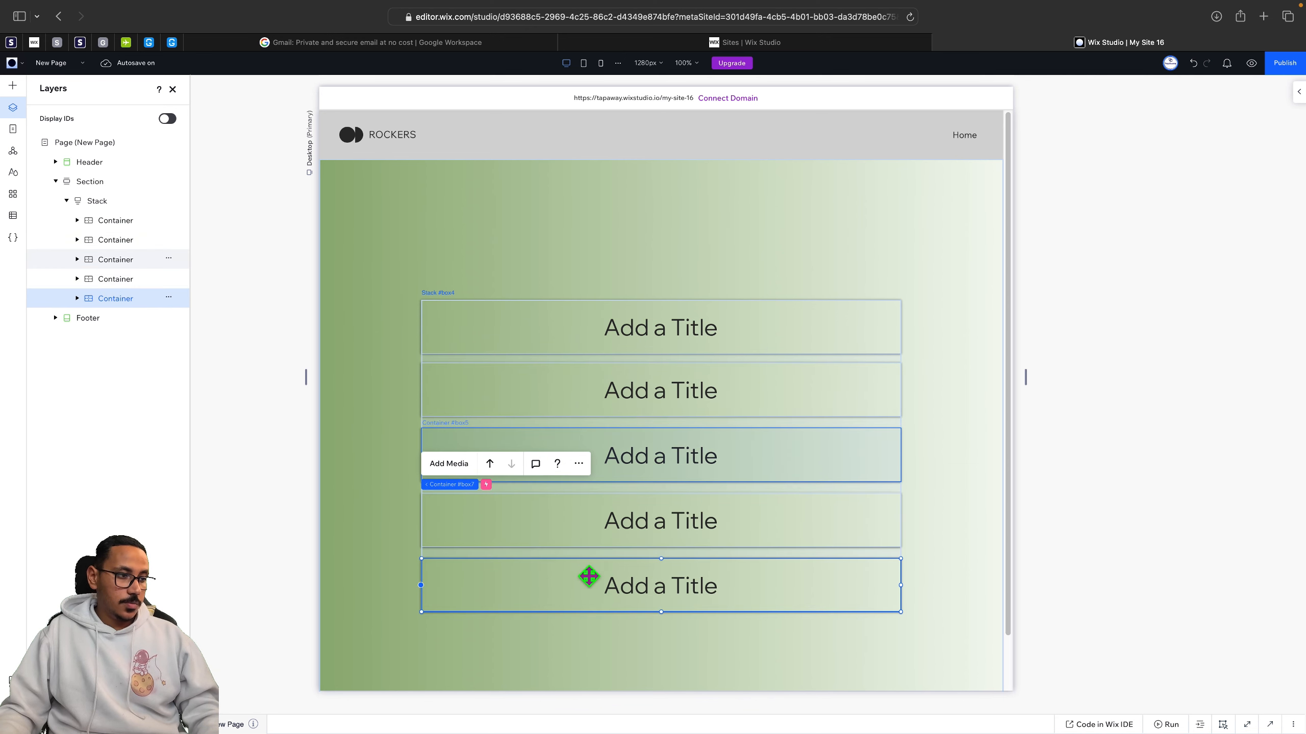
left_click(589, 575)
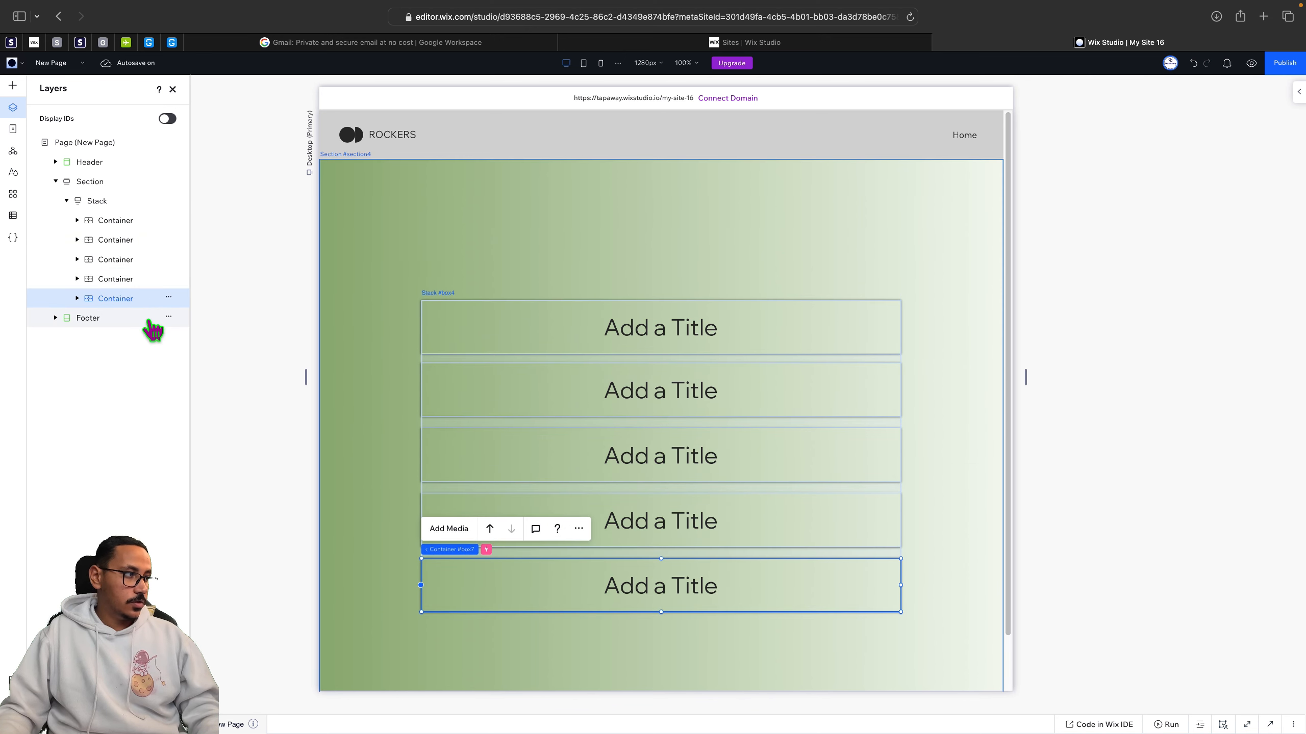
key("super+d")
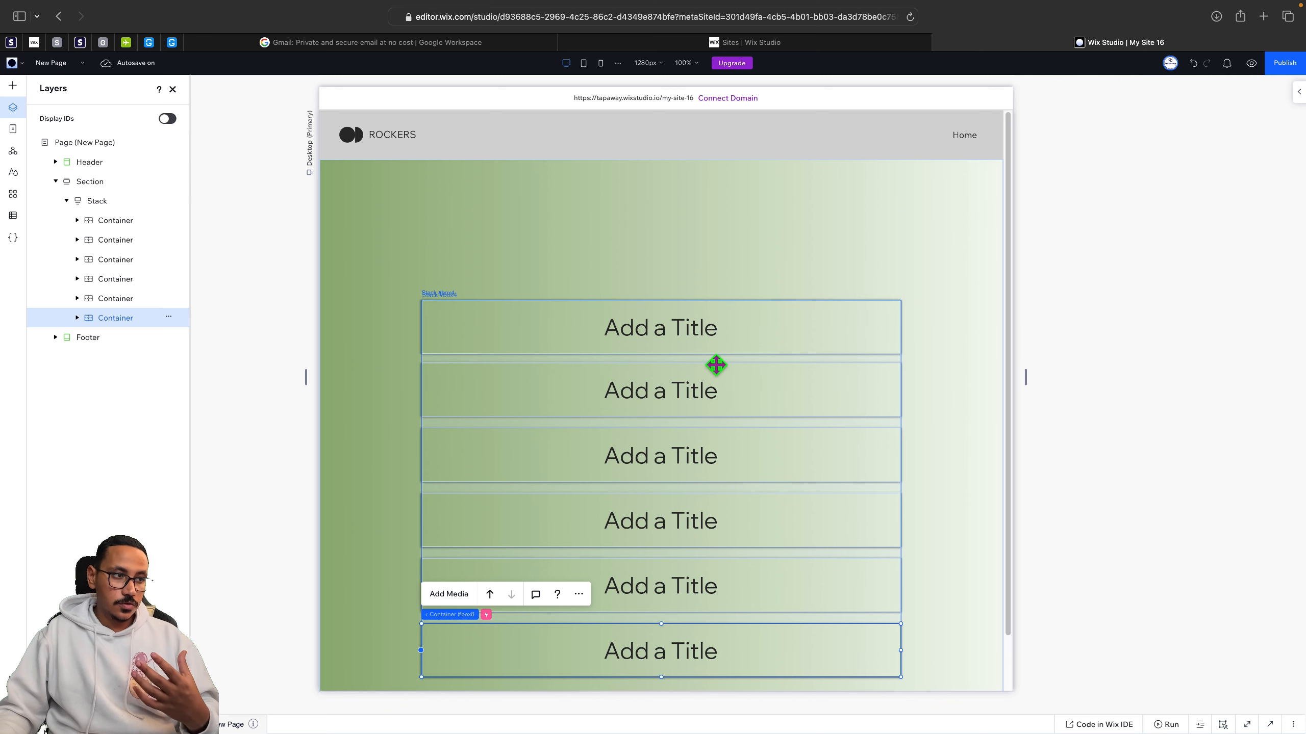
Move the stack up to about 127 px from the section's top edge and set its item spacing to 10 px.
left_click_drag(726, 370, 721, 295)
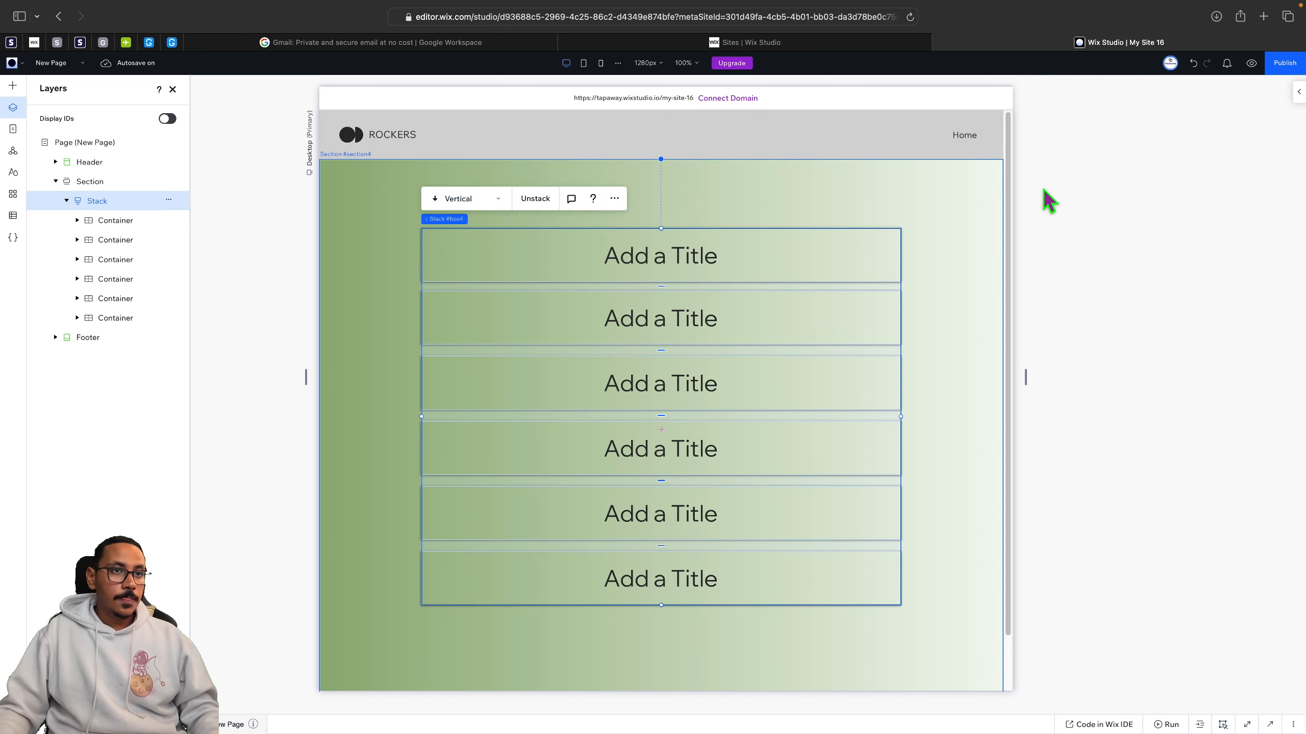
left_click(1299, 98)
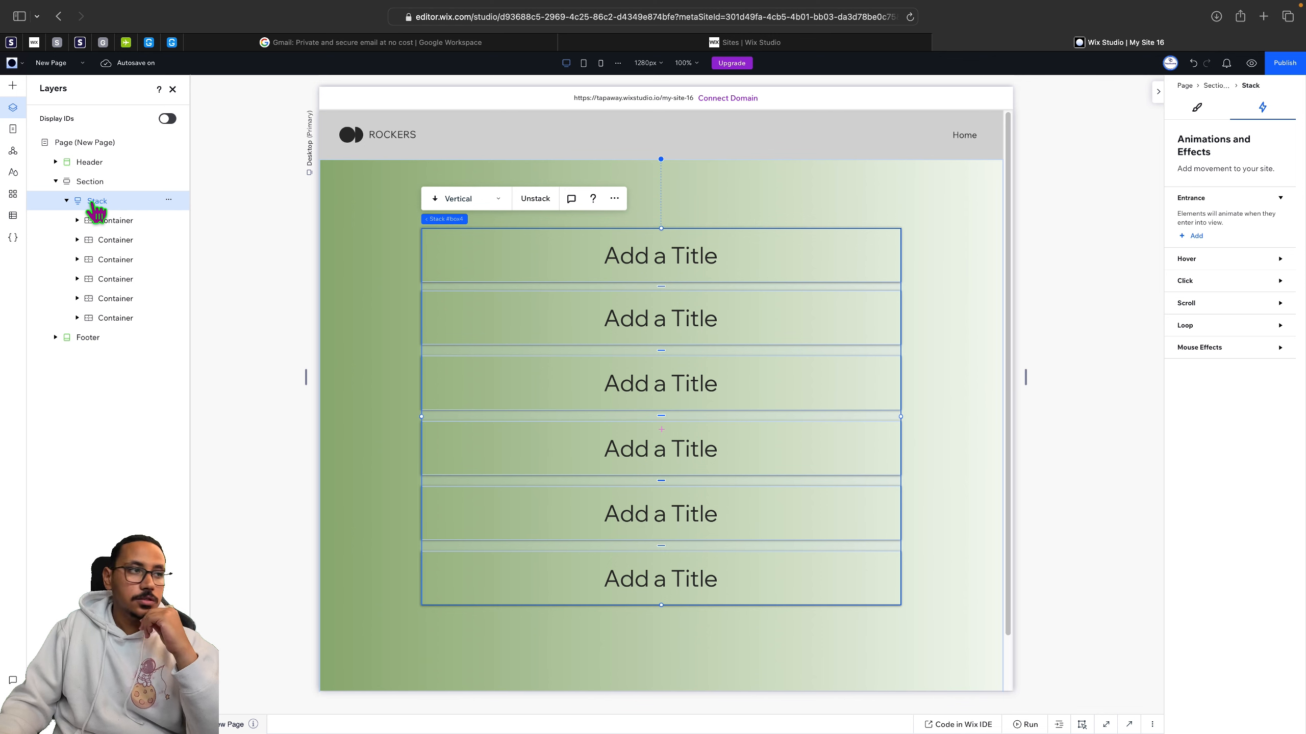
left_click(1197, 108)
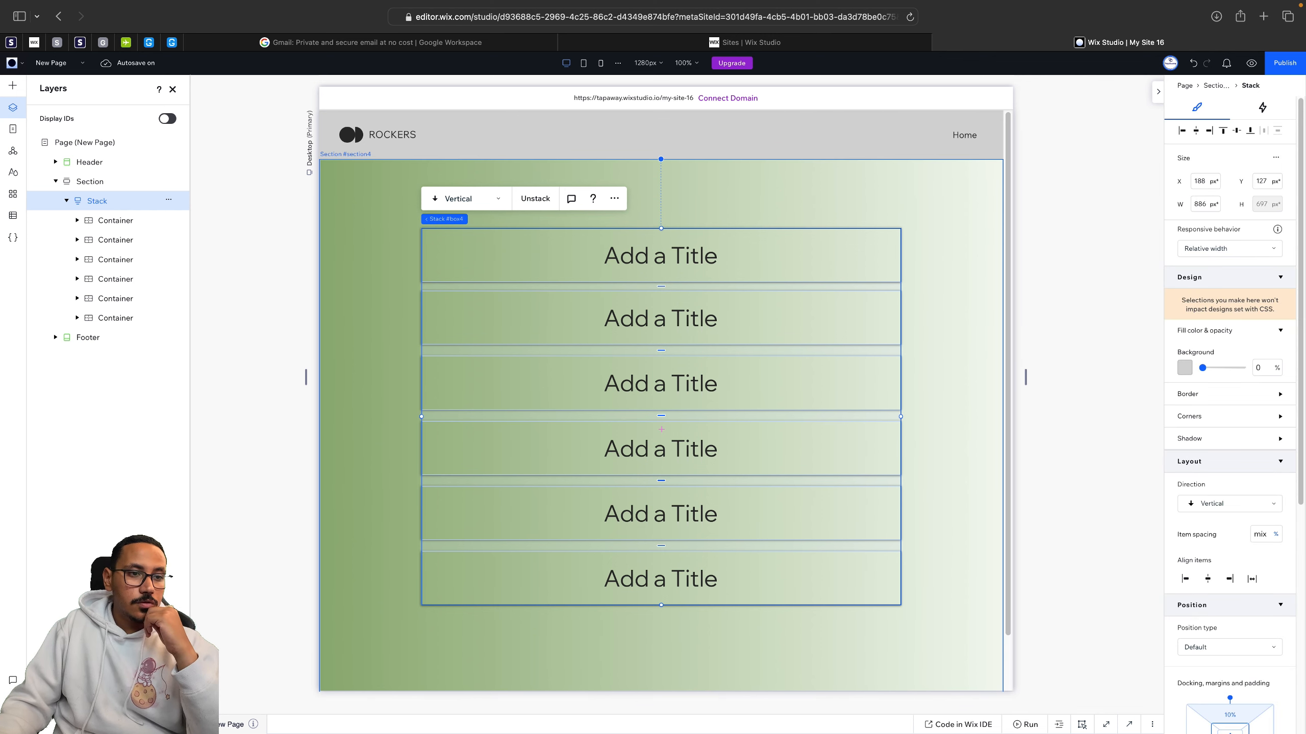
scroll(1207, 456, "down", 1)
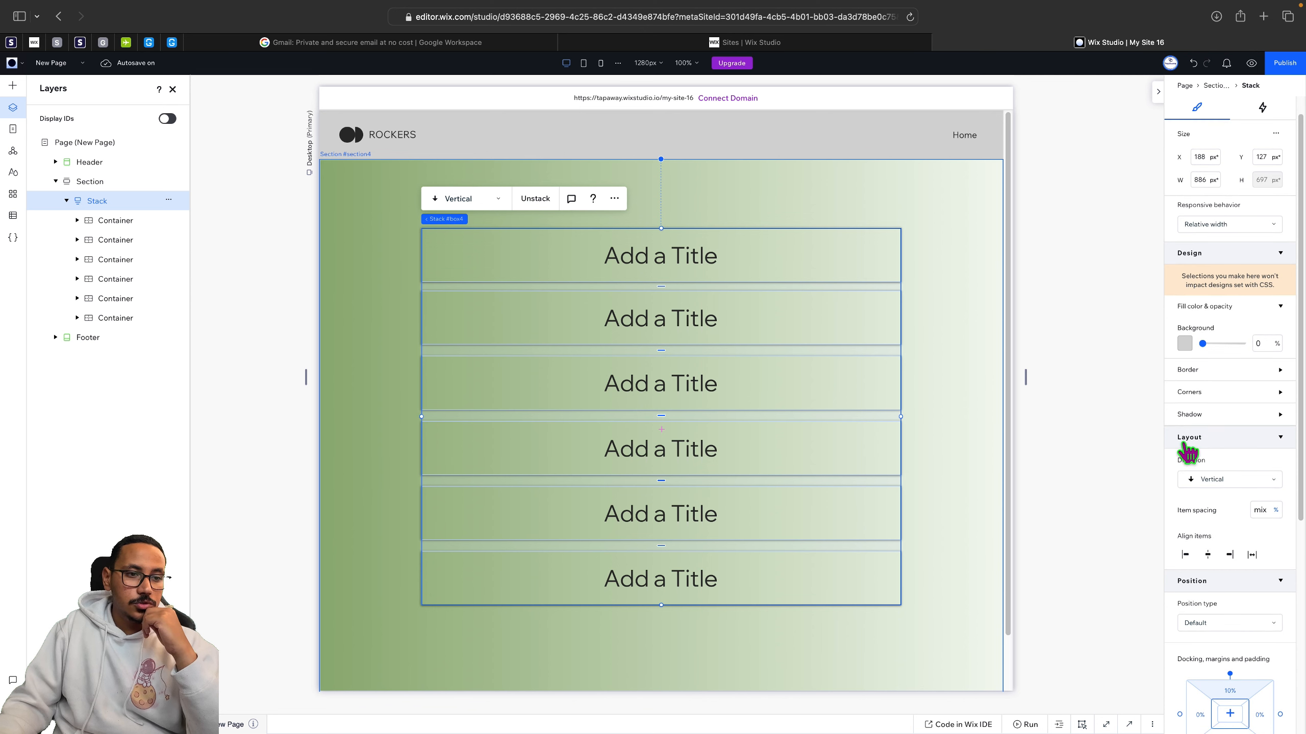
left_click(1276, 510)
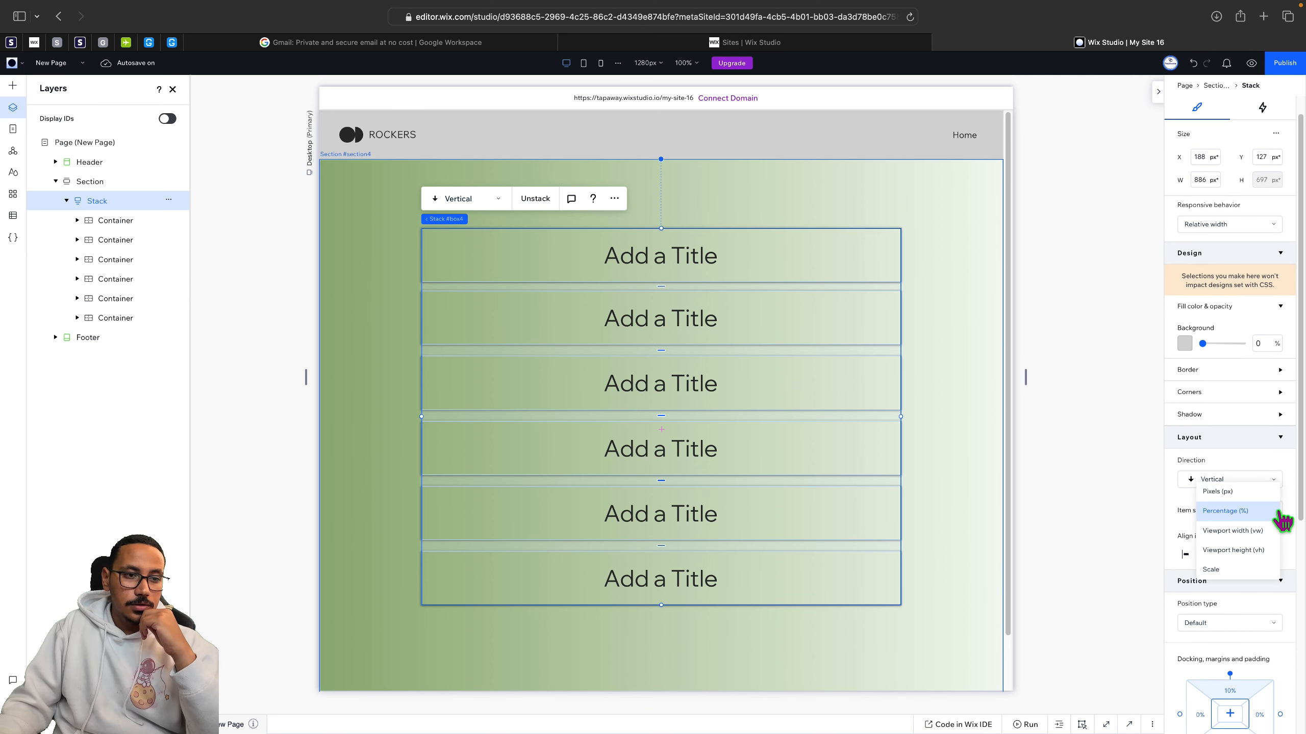
left_click(1236, 503)
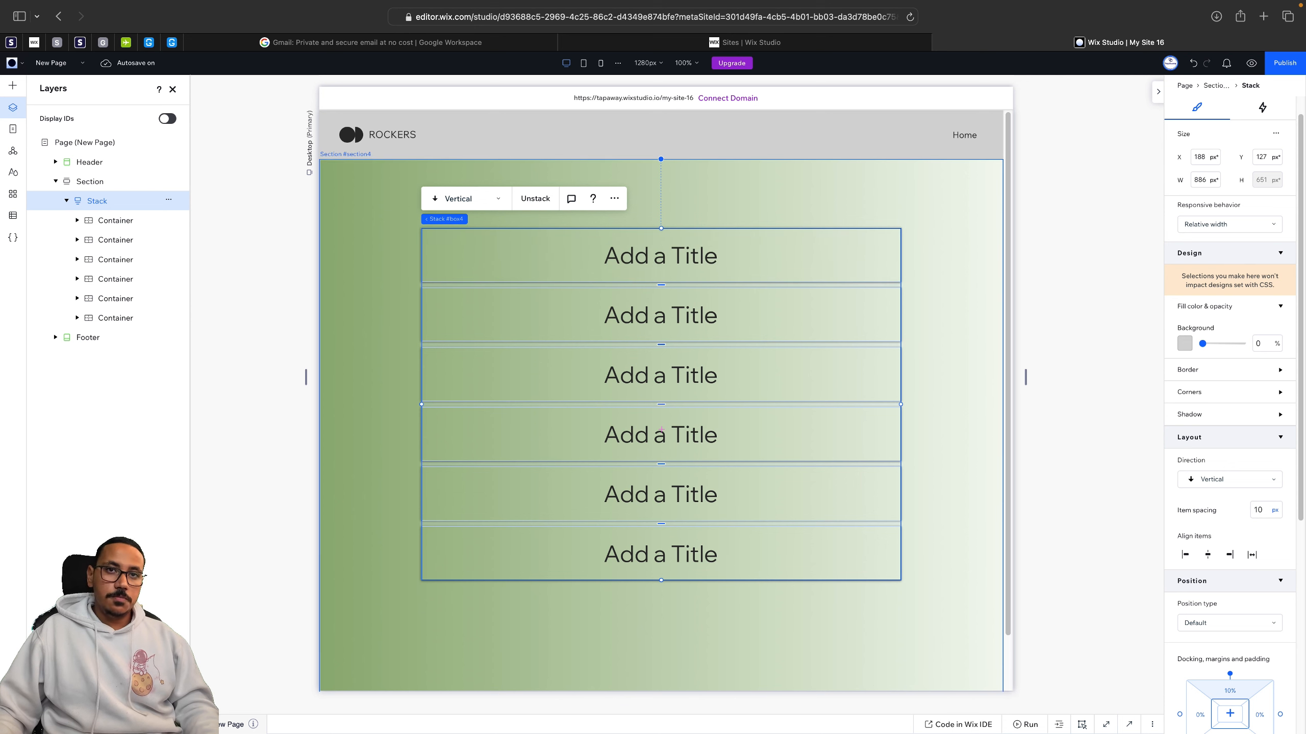
Replace the first container's title with the paragraph beginning "In today's fast-paced world, mindfulness offers a respite from constant distractions.".
key("super+Tab")
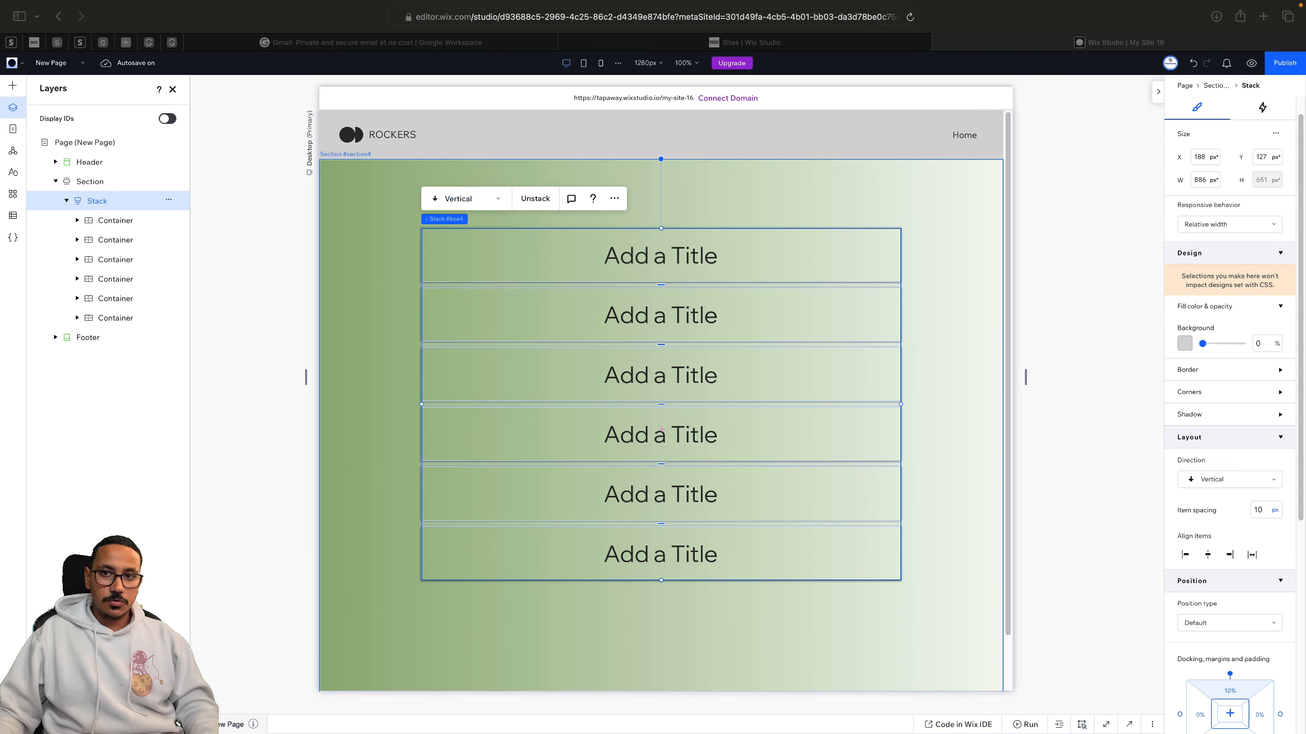
left_click(716, 267)
left_click(671, 265)
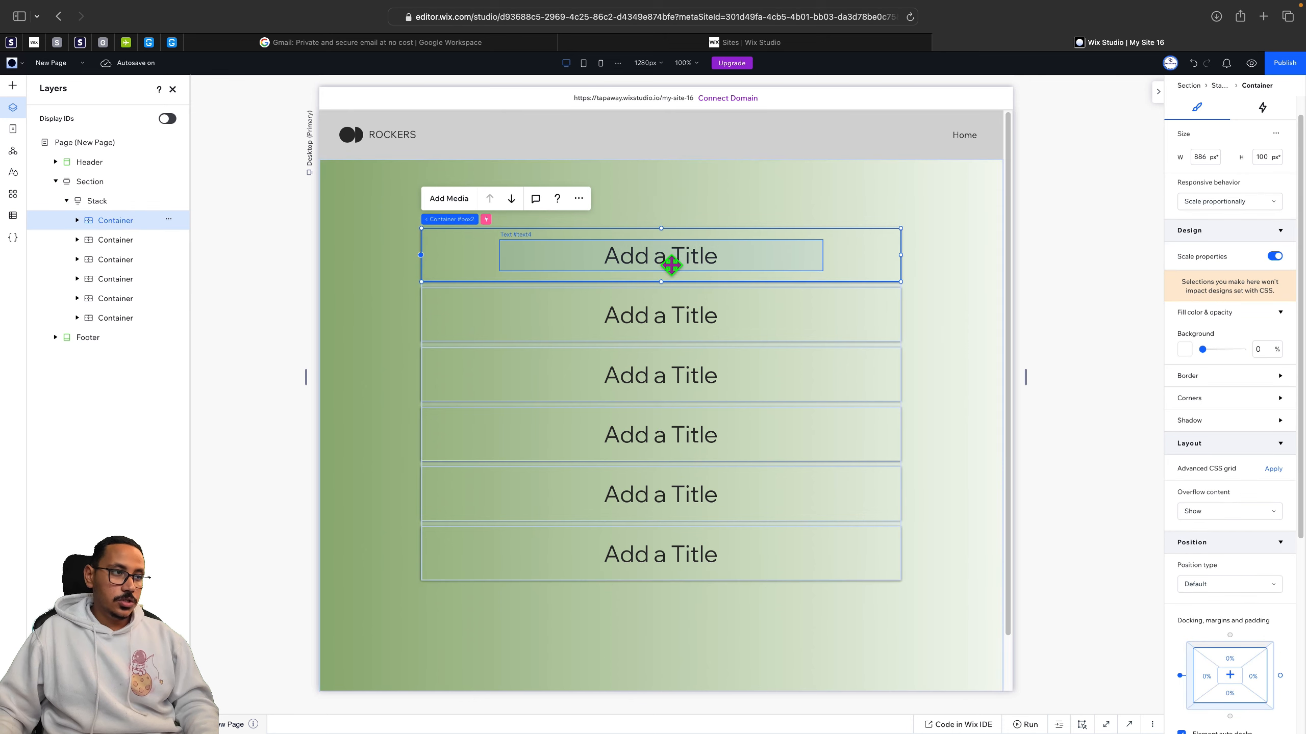
double_click(670, 265)
key("super+v")
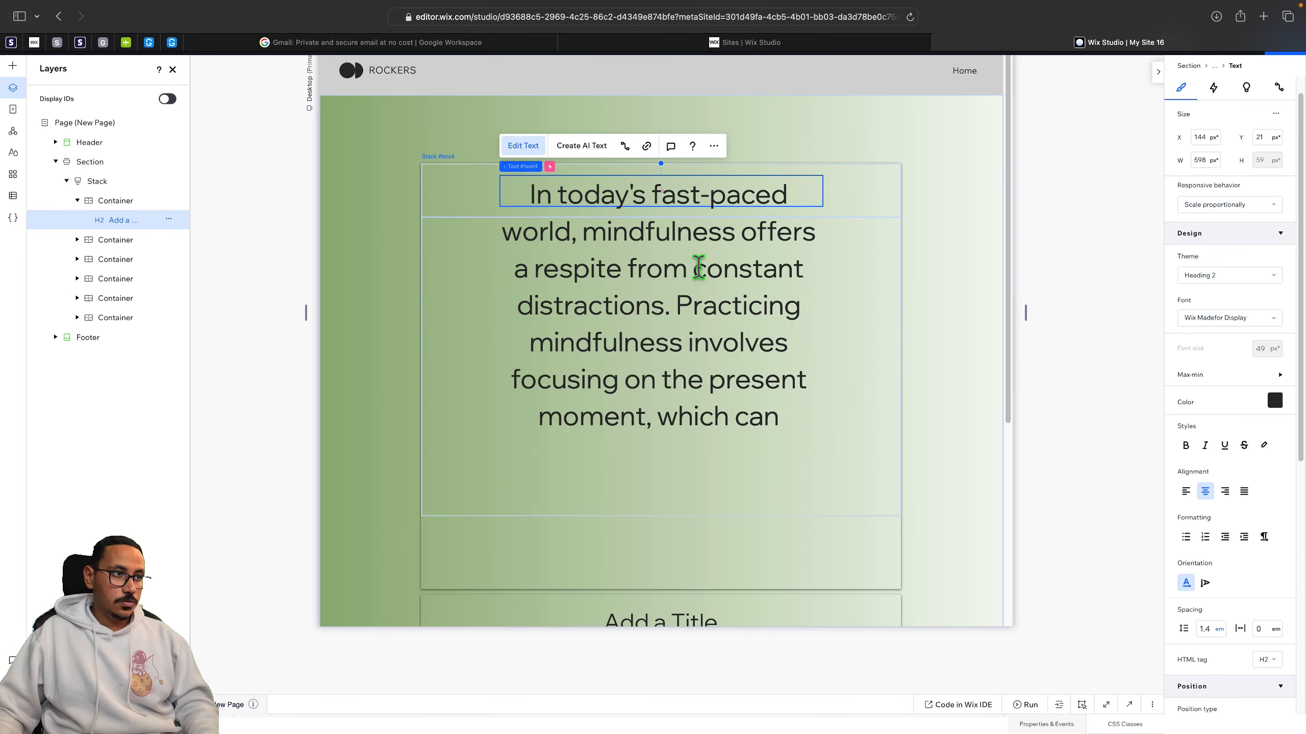
scroll(763, 282, "down", 4)
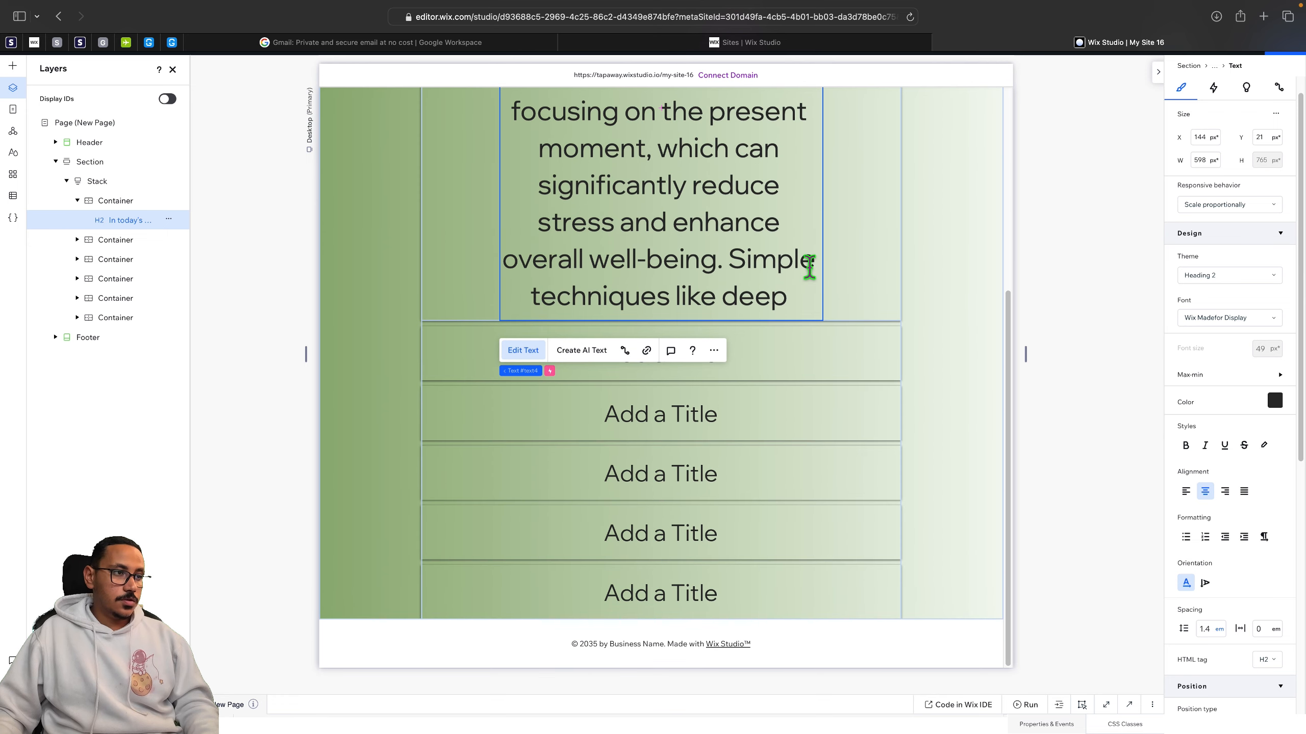
left_click(947, 308)
scroll(944, 382, "up", 2)
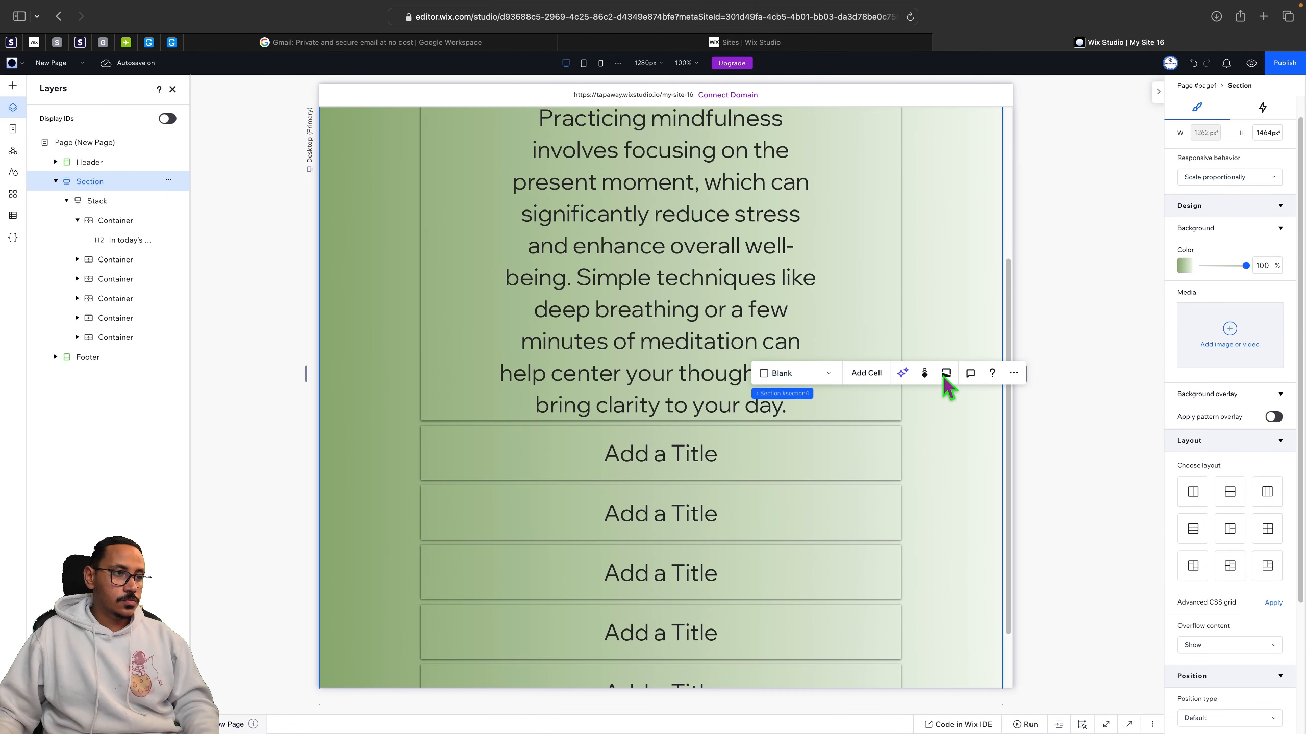
scroll(925, 265, "up", 2)
scroll(923, 262, "up", 1)
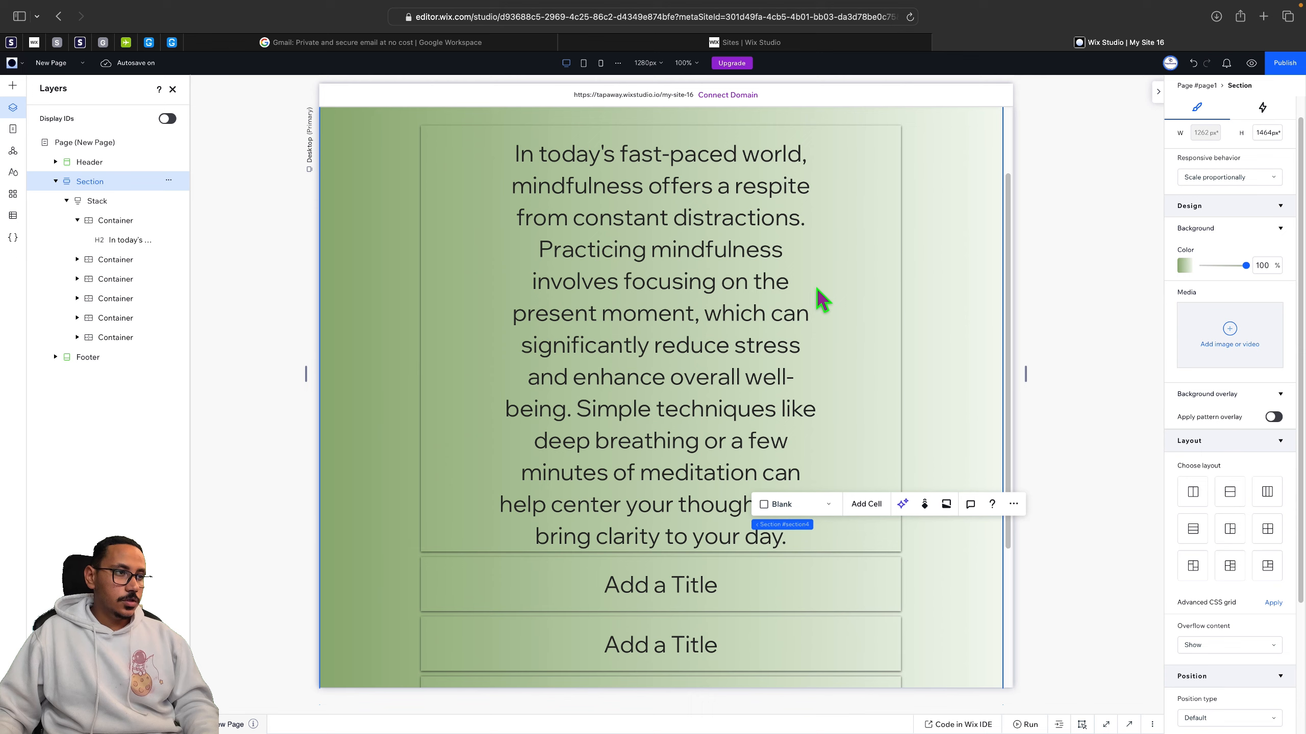
Widen the first container on both sides to about 1186 px, nearly the full width of the section.
left_click(761, 286)
left_click(725, 332)
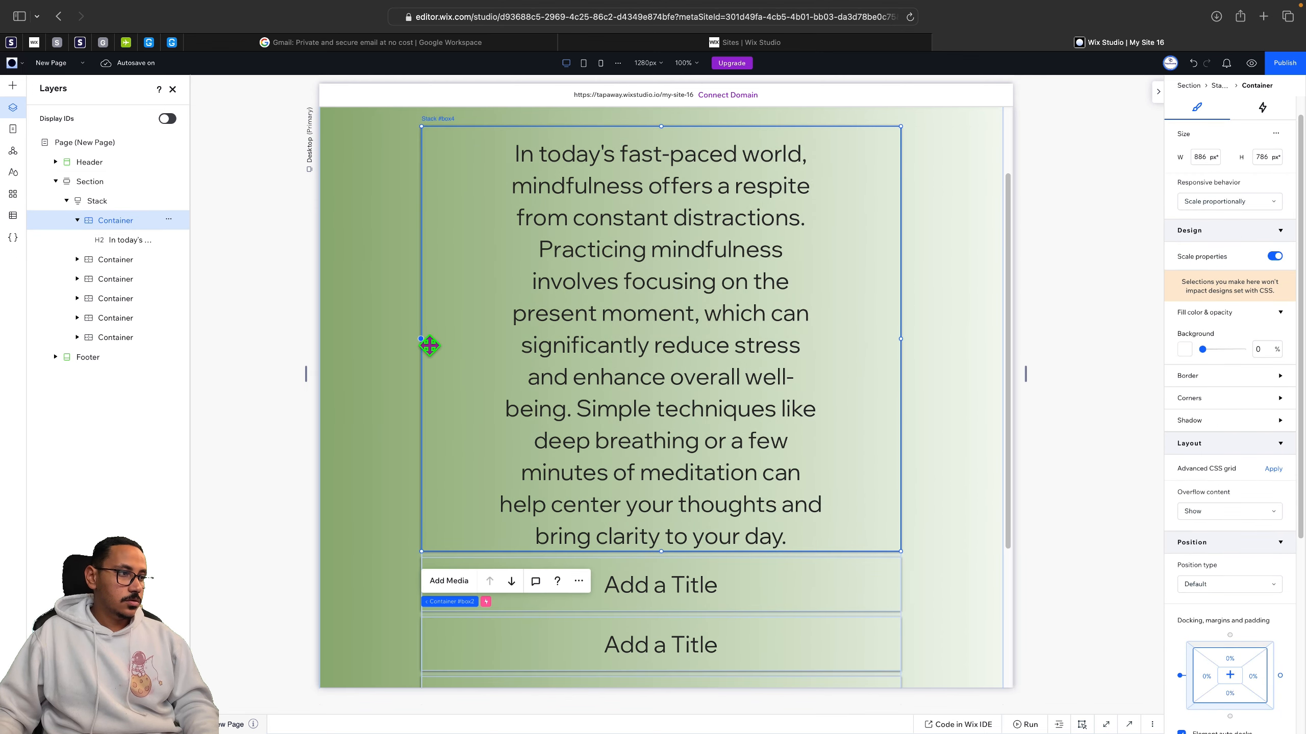
left_click_drag(422, 341, 361, 353)
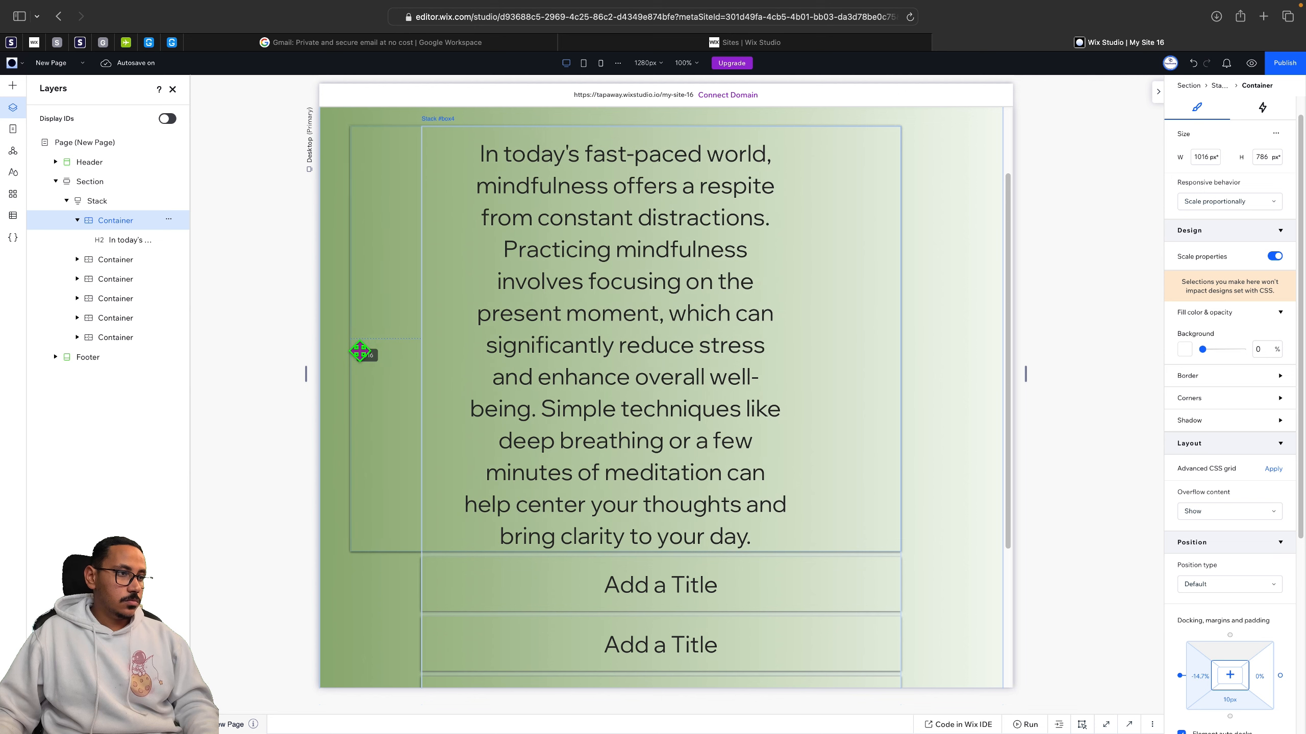
left_click_drag(908, 351, 1005, 356)
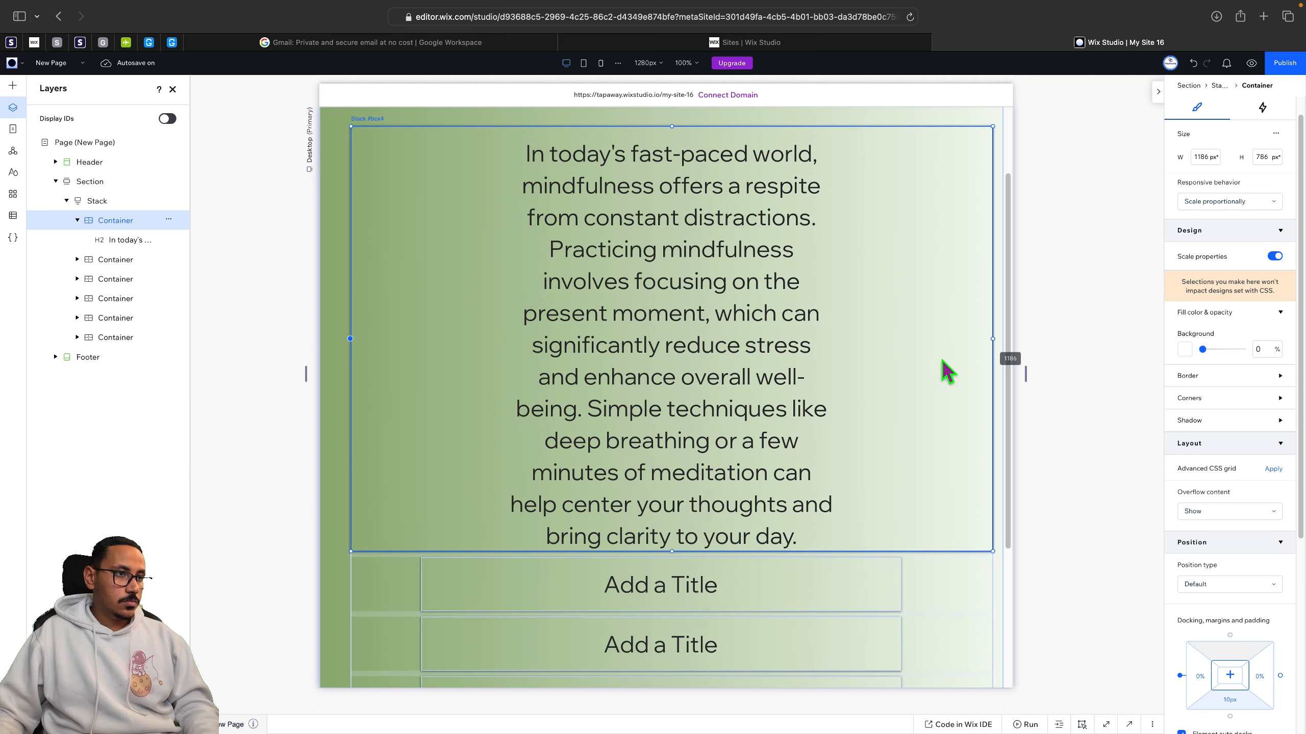
Stretch the mindfulness paragraph's text box on both sides to about 1159 px so it nearly fills its container.
left_click(705, 360)
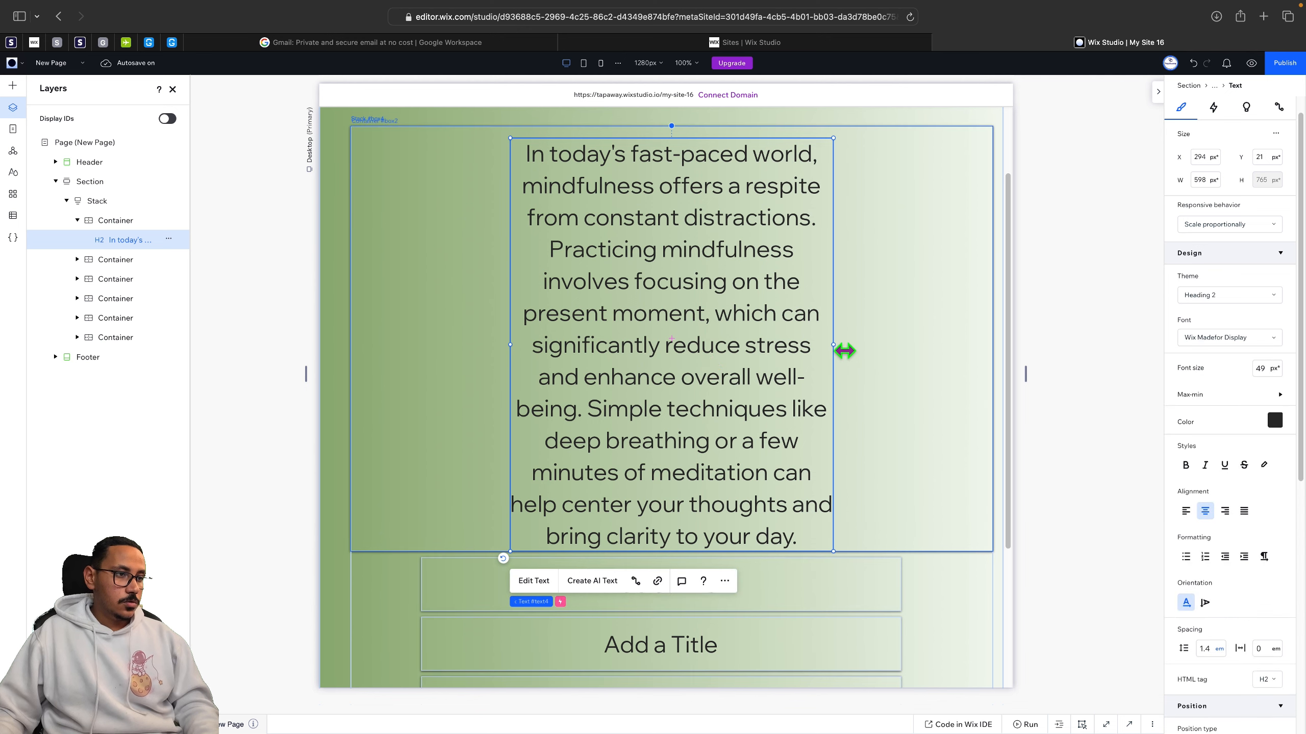
left_click_drag(834, 345, 993, 353)
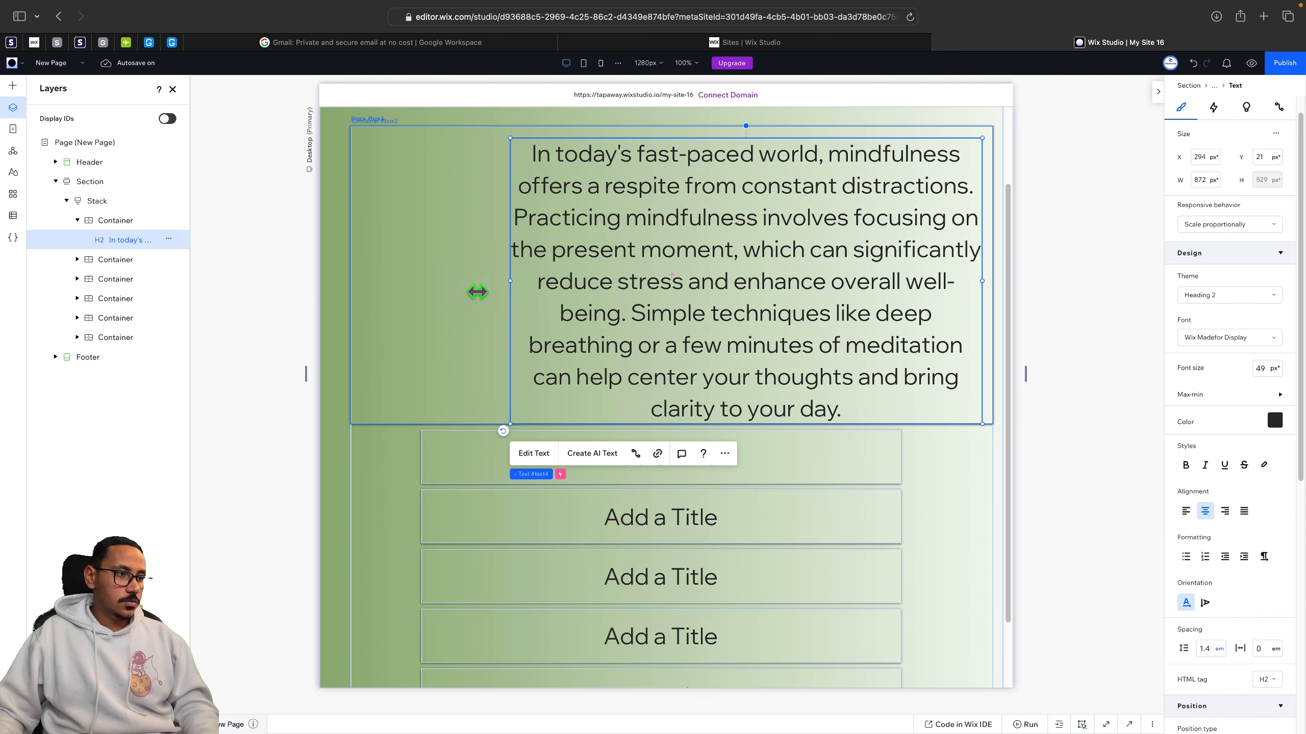
left_click_drag(477, 291, 364, 292)
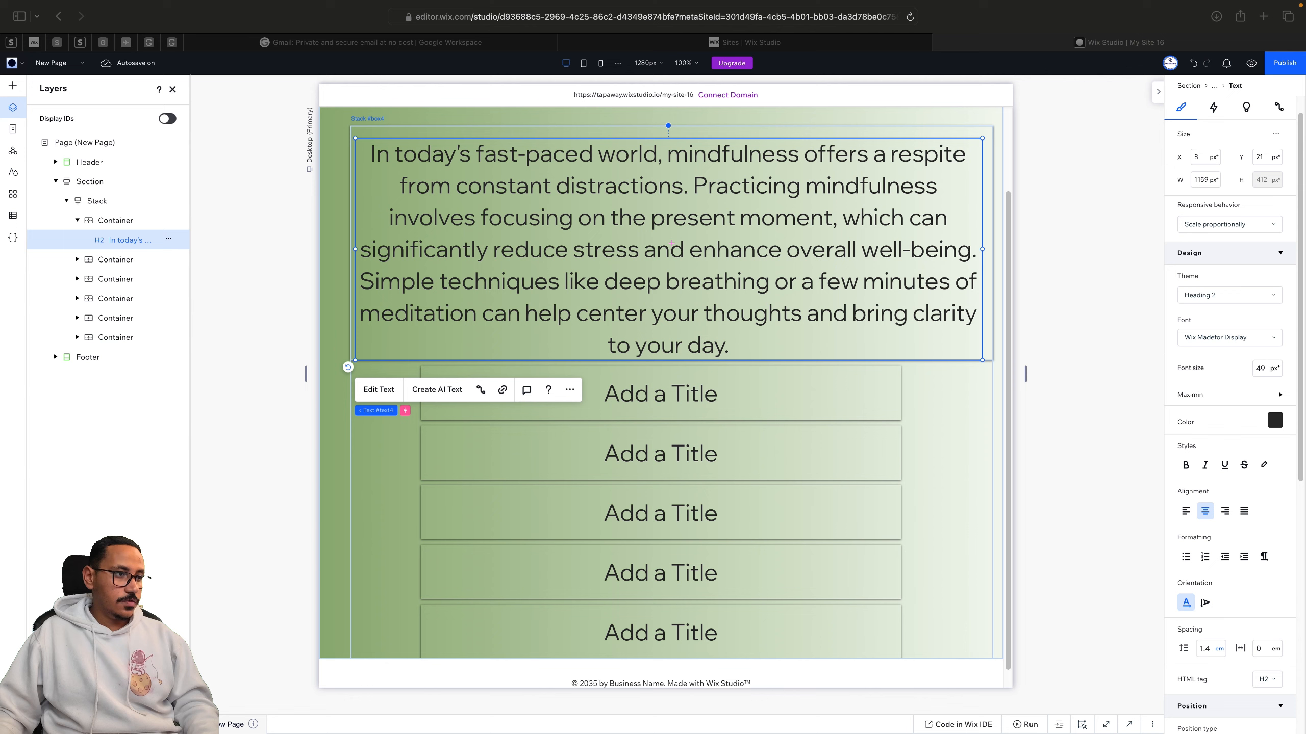
Replace the titles in the second and third containers with the copied paragraph beginning "Autumn is a season of transformation".
left_click(660, 399)
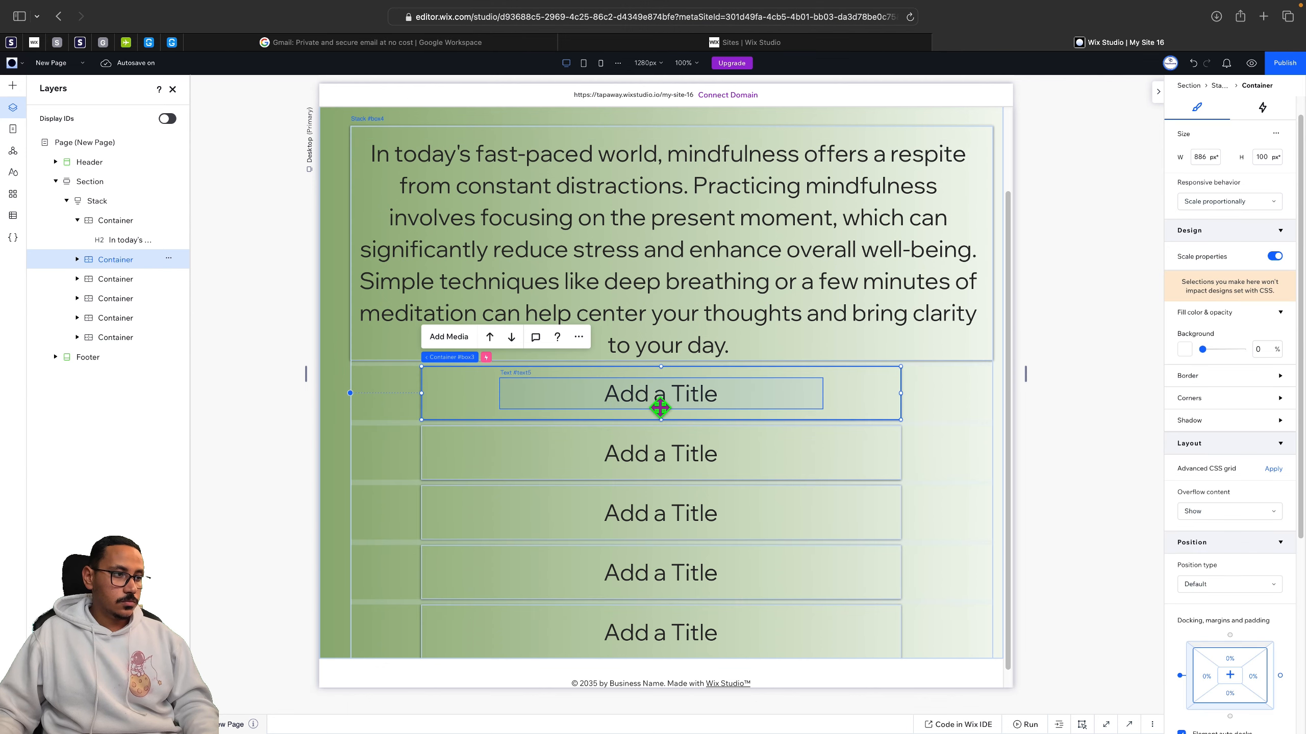
double_click(653, 402)
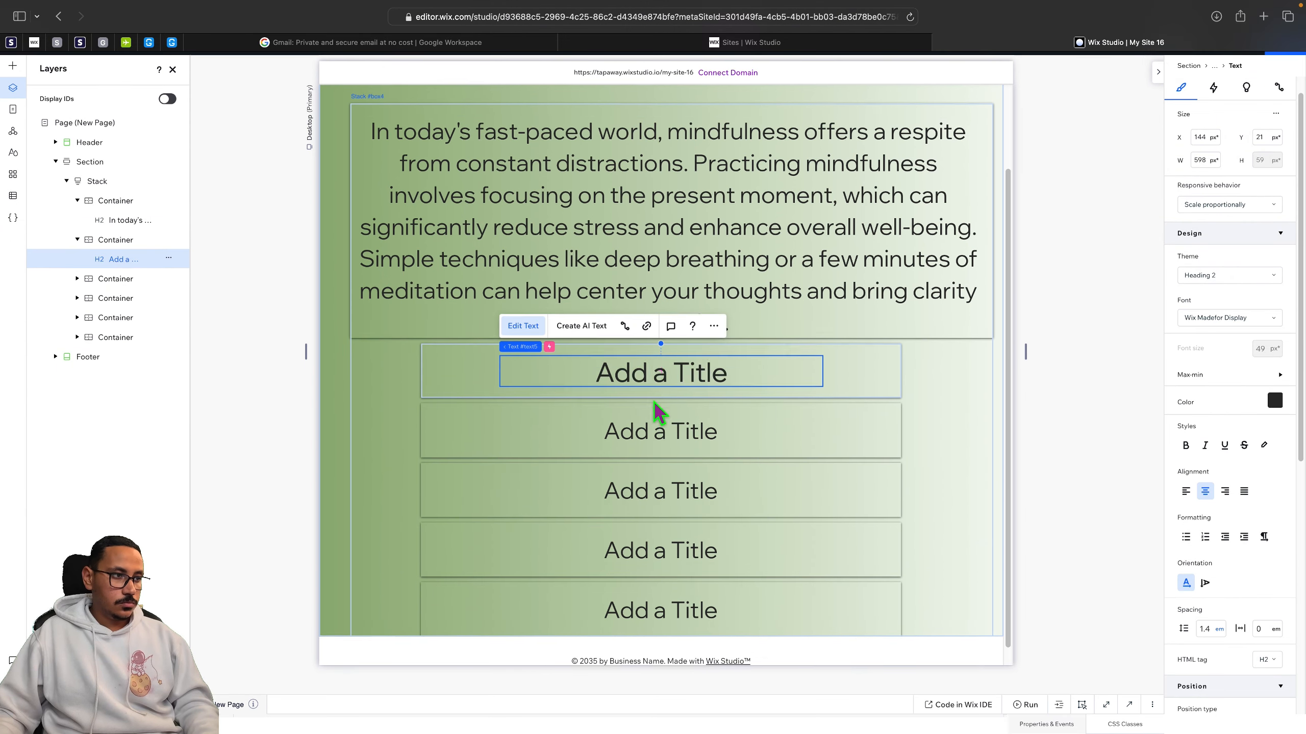
key("super+v")
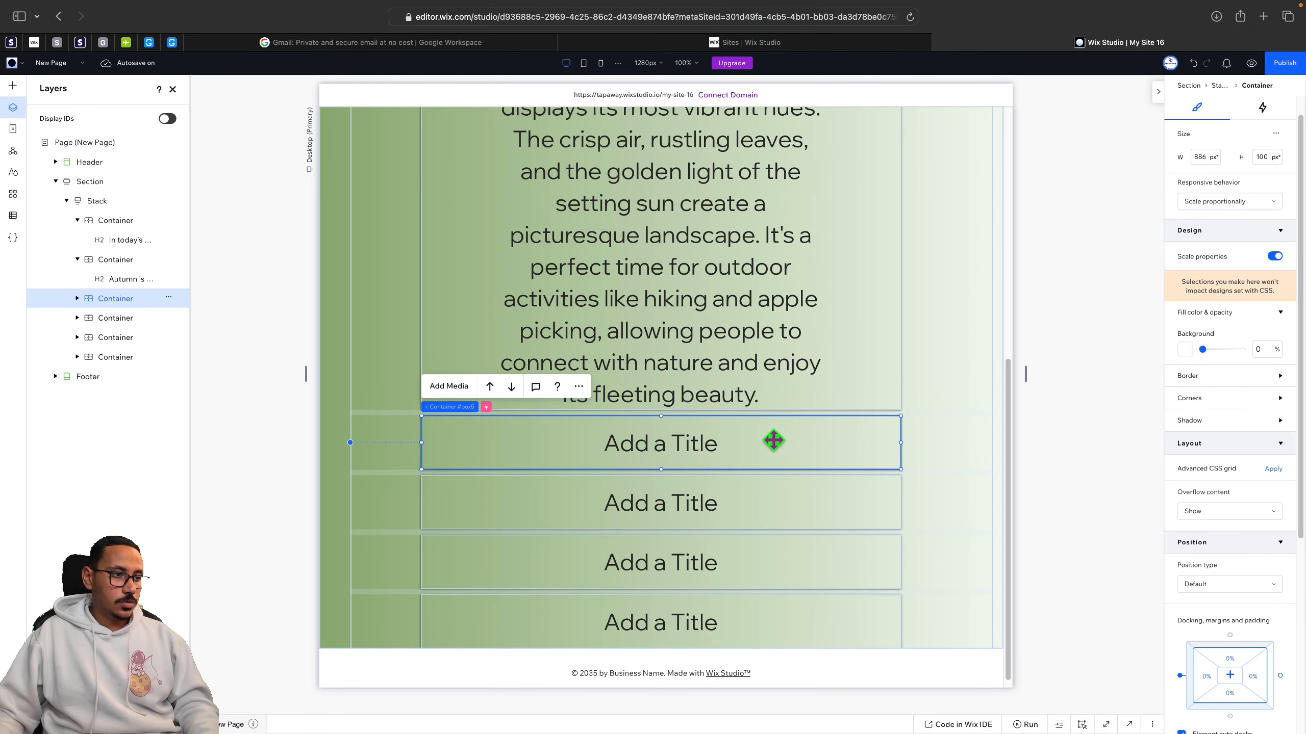
left_click(668, 454)
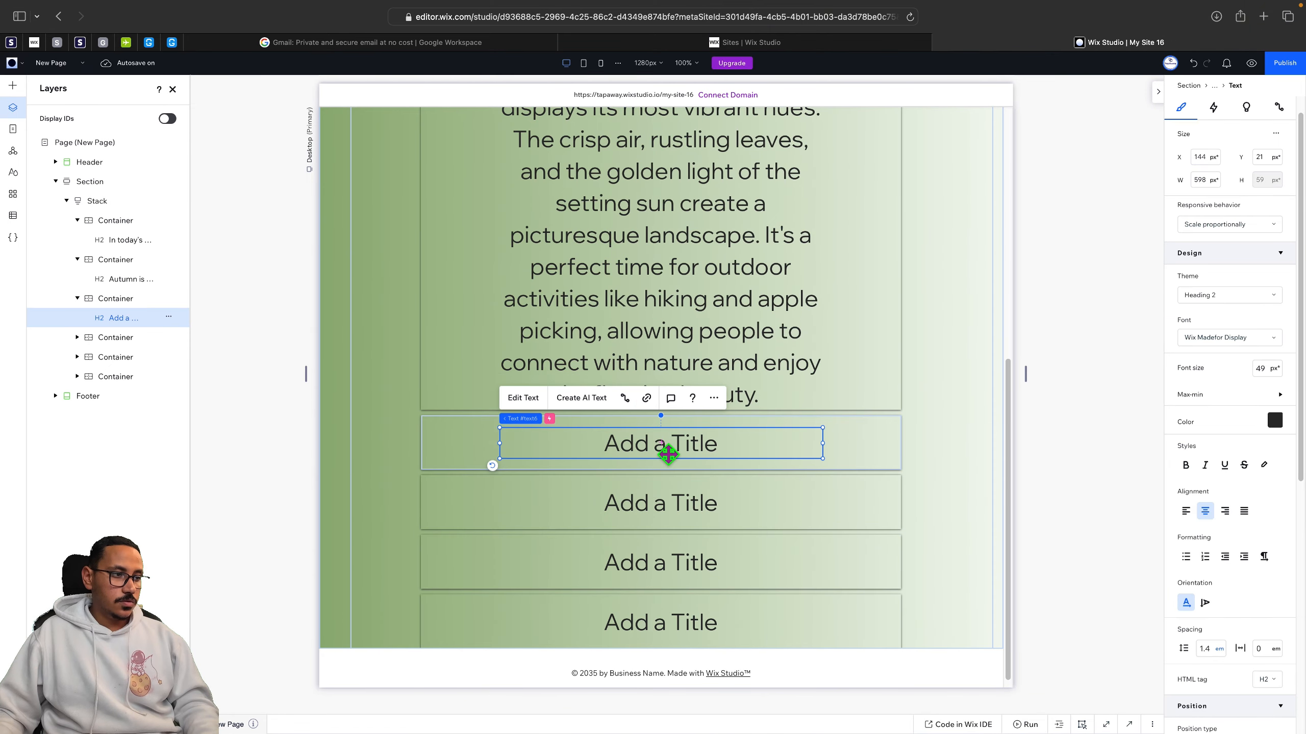
double_click(669, 454)
key("super+v")
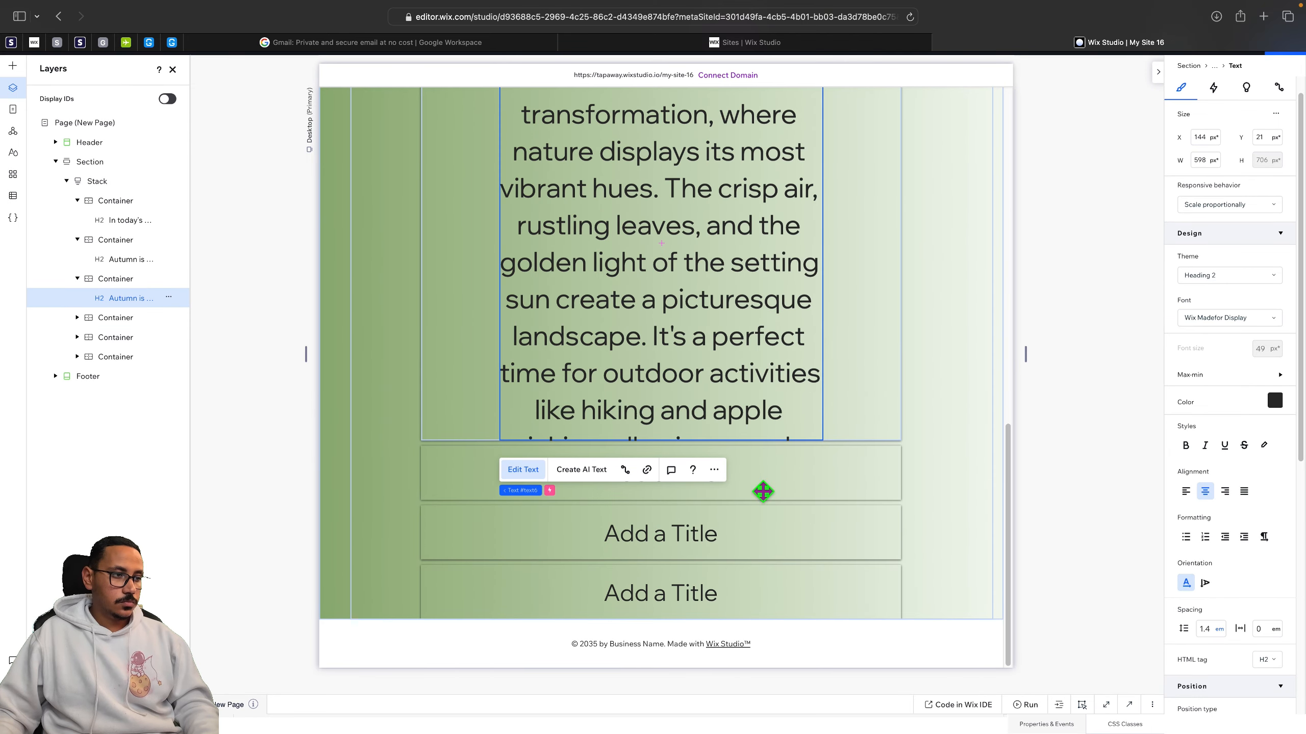
Replace the titles in the fourth, fifth and sixth containers with the same "Autumn is a season of transformation" paragraph.
left_click(763, 492)
double_click(680, 501)
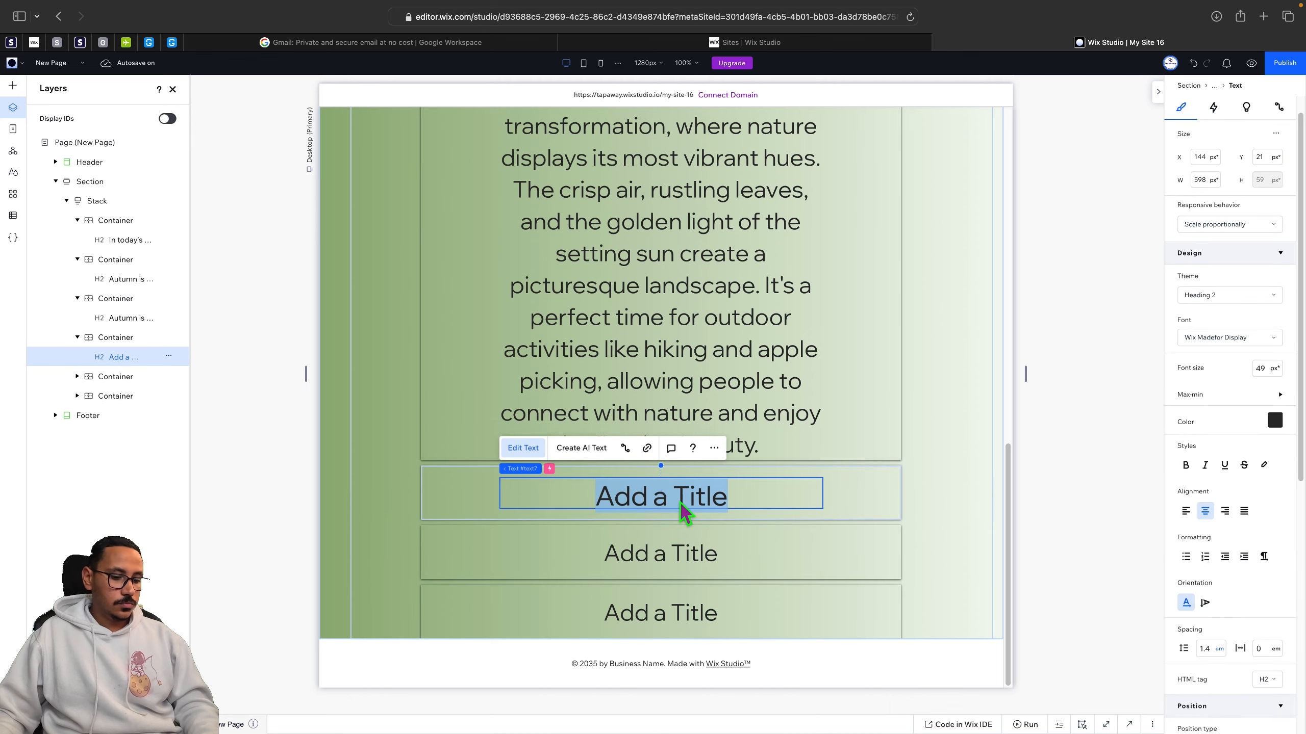
type("Autumn is a season of transformation, where nature displays its most vibrant hues. The crisp air, rustling leaves, and the golden light of the setting sun create a picturesque landscape. It's a perfect time for outdoor activities like hiking and apple picking, allowing people to connect with nature and enjoy its fleeting beauty.")
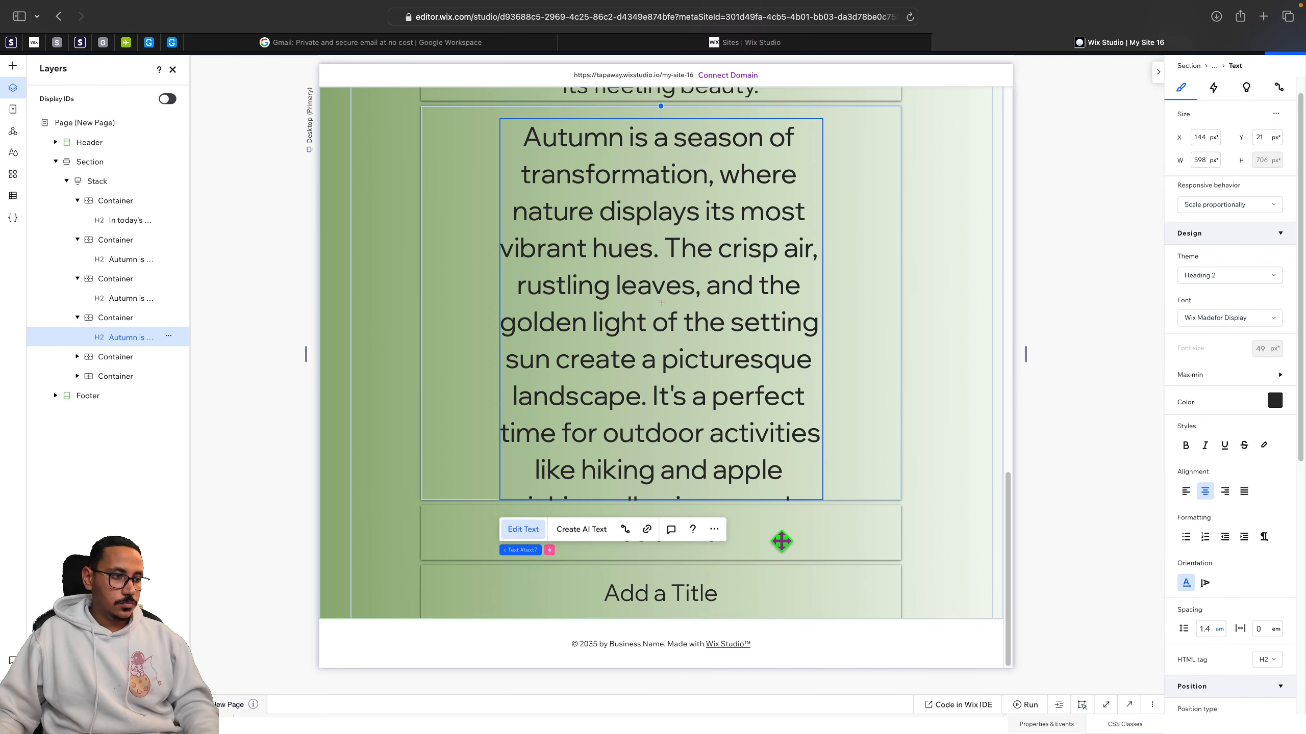
left_click(761, 543)
double_click(683, 564)
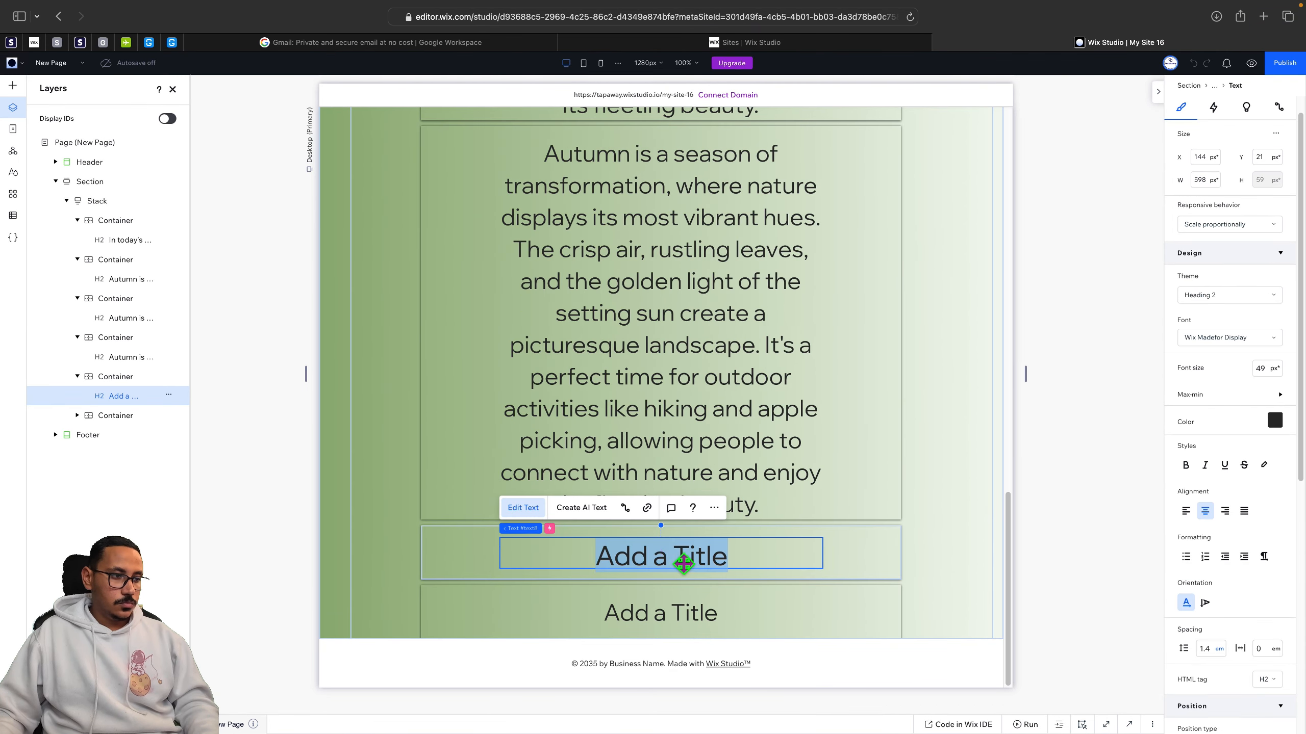
type("Autumn is a season of transformation, where nature displays its most vibrant hues. The crisp air, rustling leaves, and the golden light of the setting sun create a picturesque landscape. It's a perfect time for outdoor activities like hiking and apple picking, allowing people to connect with nature and enjoy its fleeting beauty.")
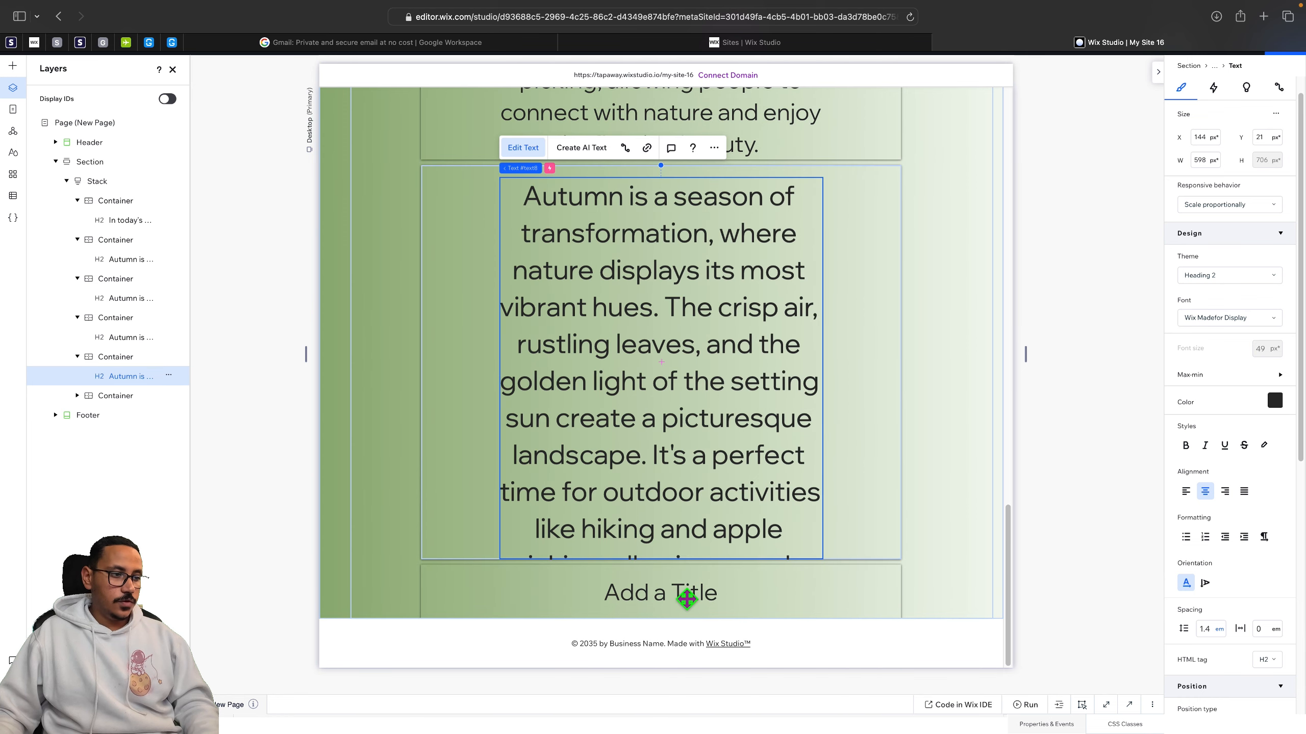
left_click(687, 598)
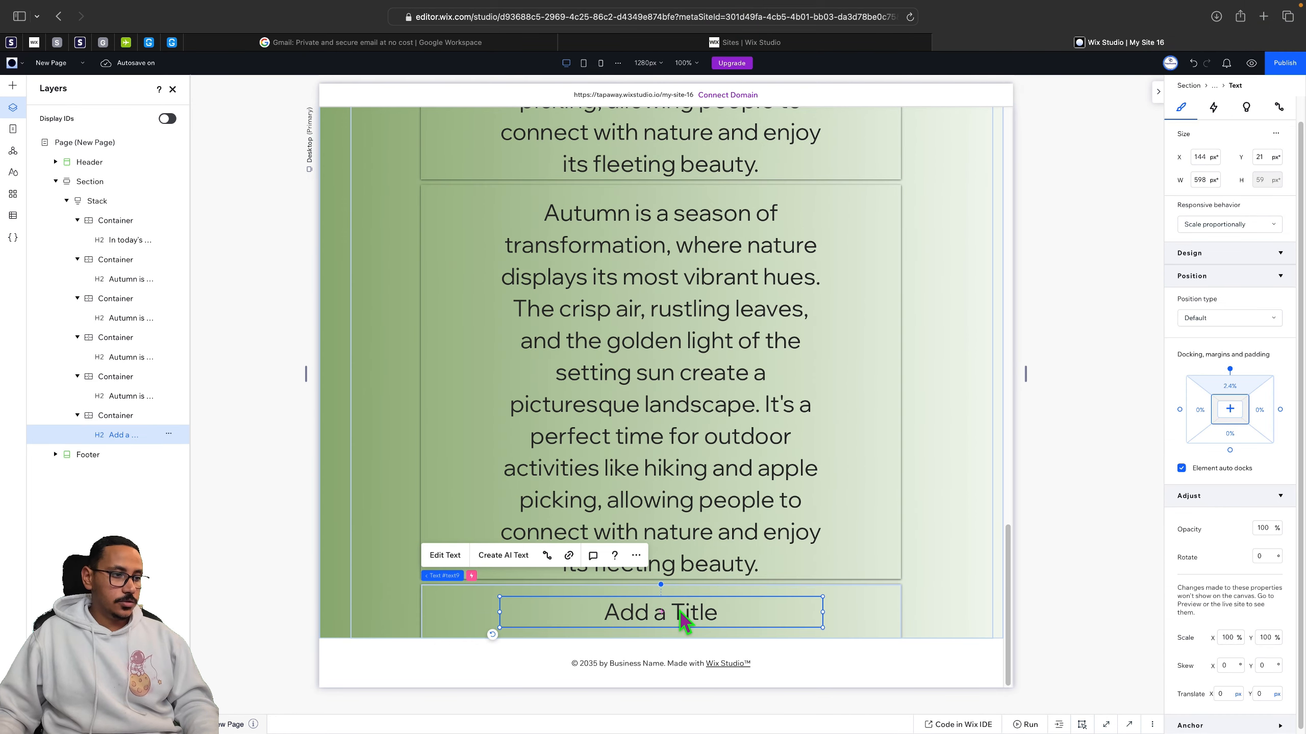
double_click(679, 610)
type("Autumn is a season of transformation, where nature displays its most vibrant hues. The crisp air, rustling leaves, and the golden light of the setting sun create a picturesque landscape. It's a perfect time for outdoor activities like hiking and apple picking, allowing people to connect with nature and enjoy its fleeting beauty.")
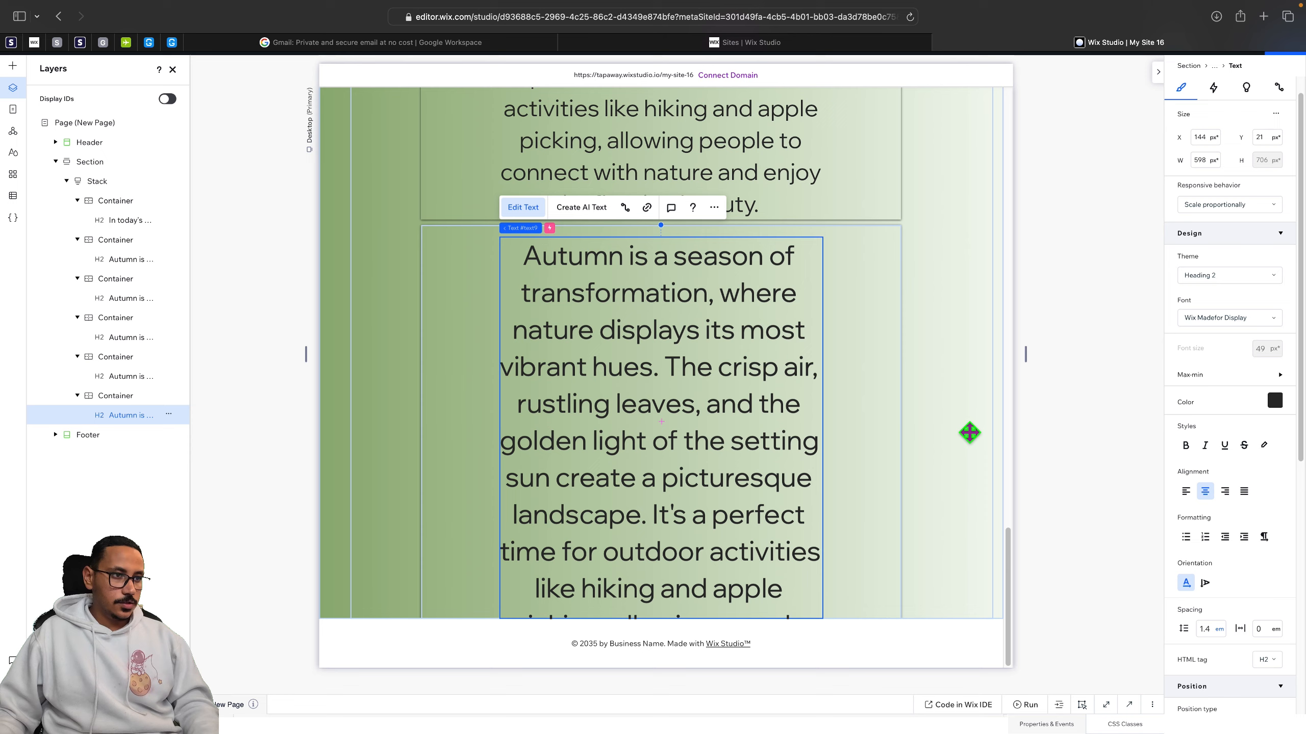
left_click(970, 432)
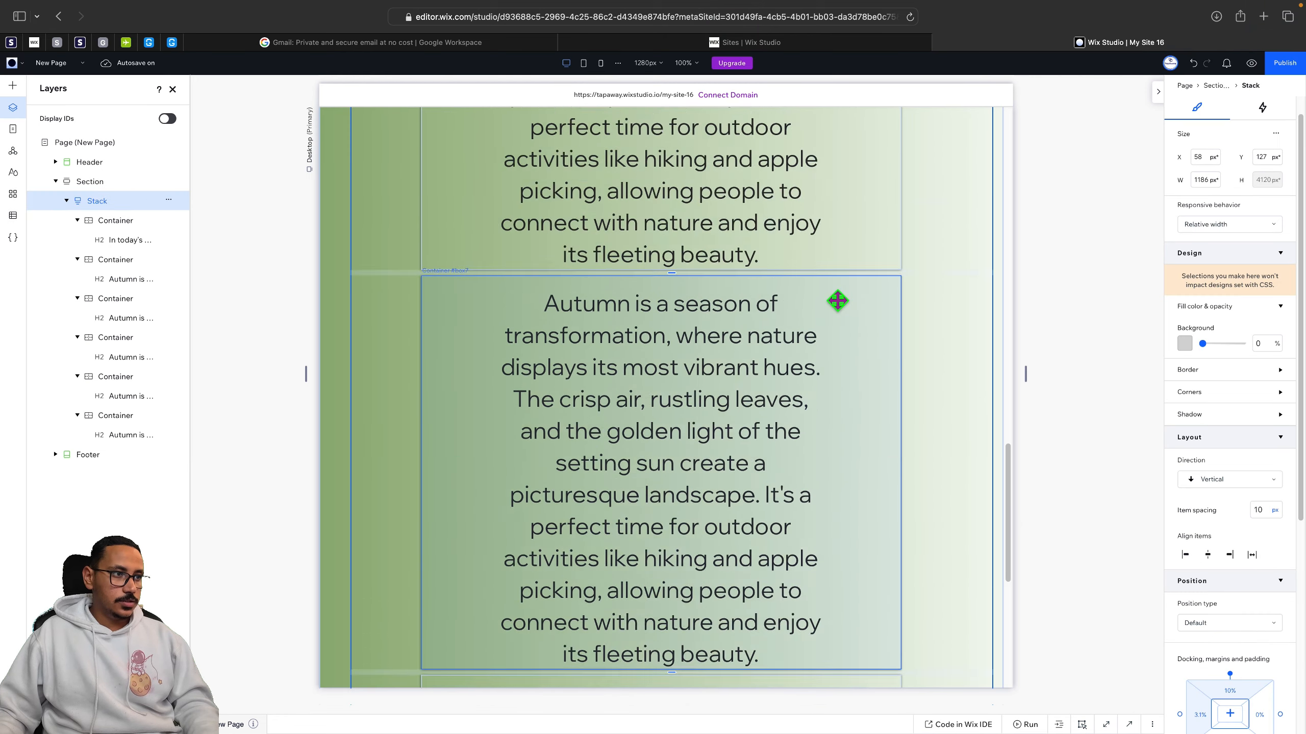
Preview the page and go back and forth through the stack to examine how each container's text blurs and sharpens on scroll.
scroll(838, 302, "up", 15)
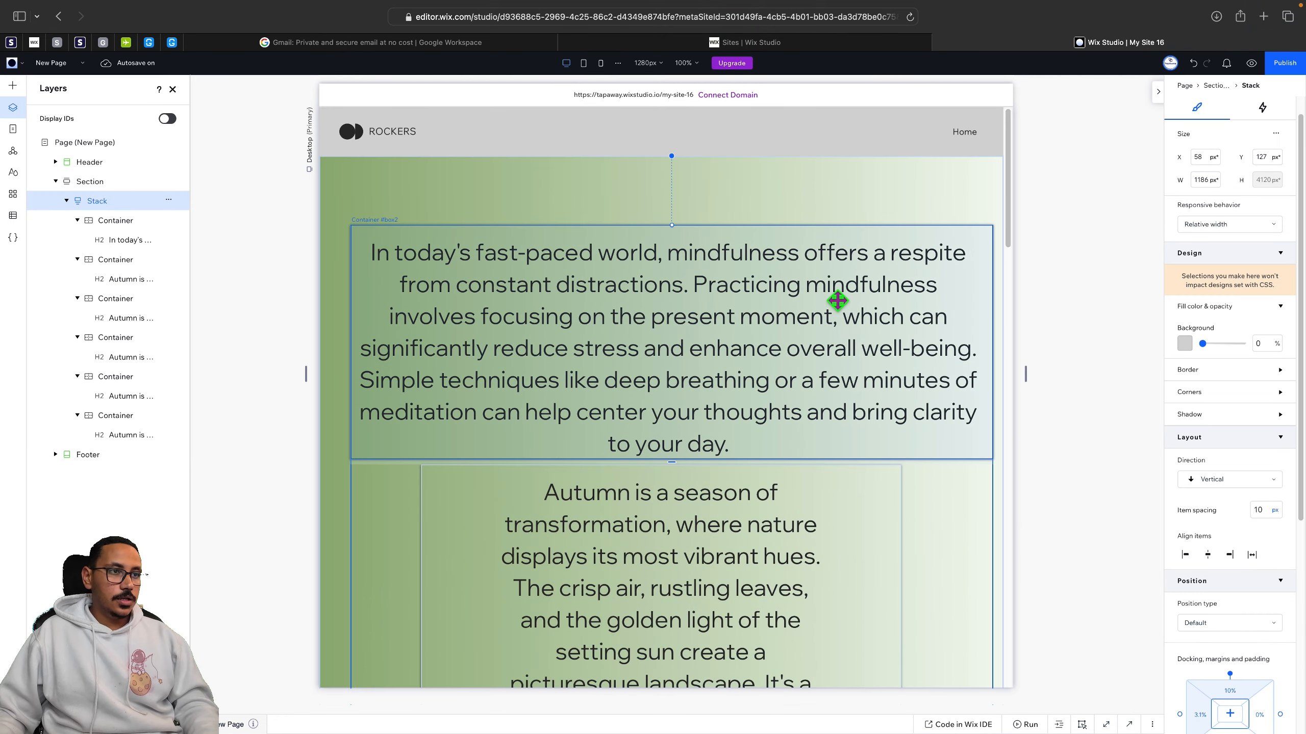
left_click(1251, 63)
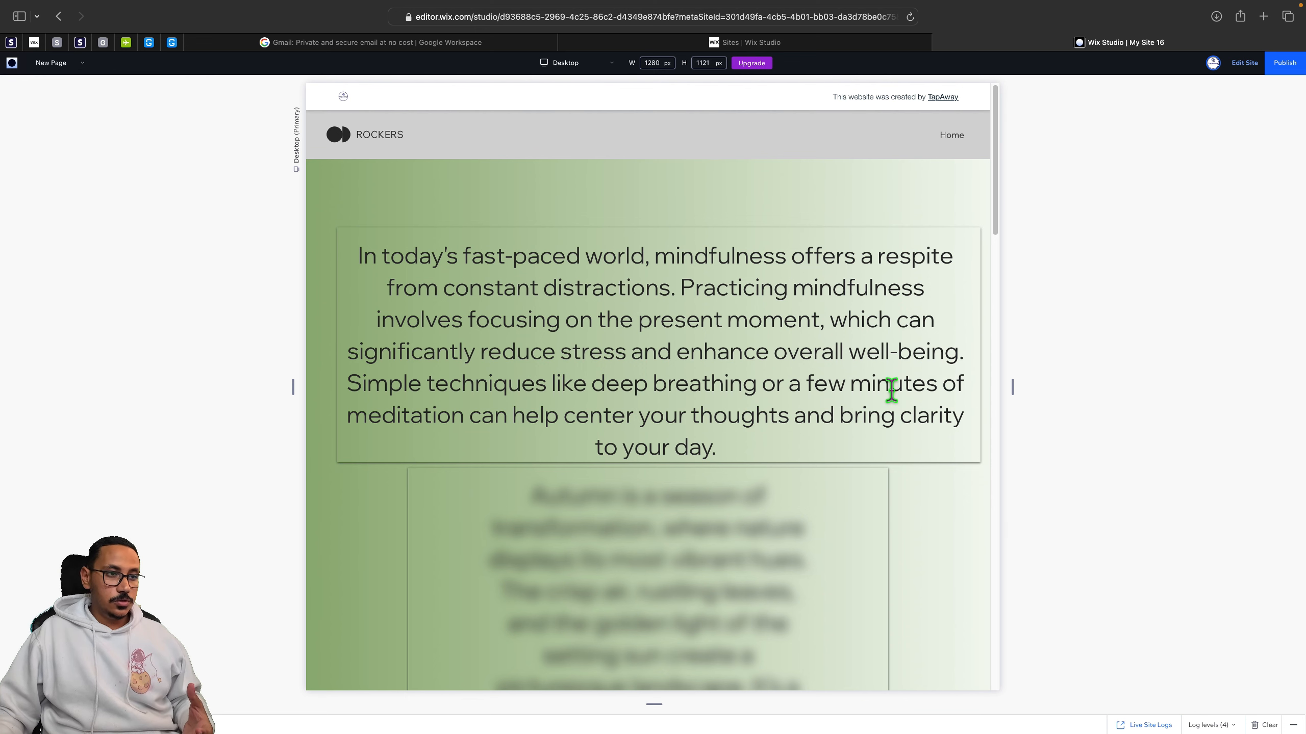
scroll(891, 391, "down", 5)
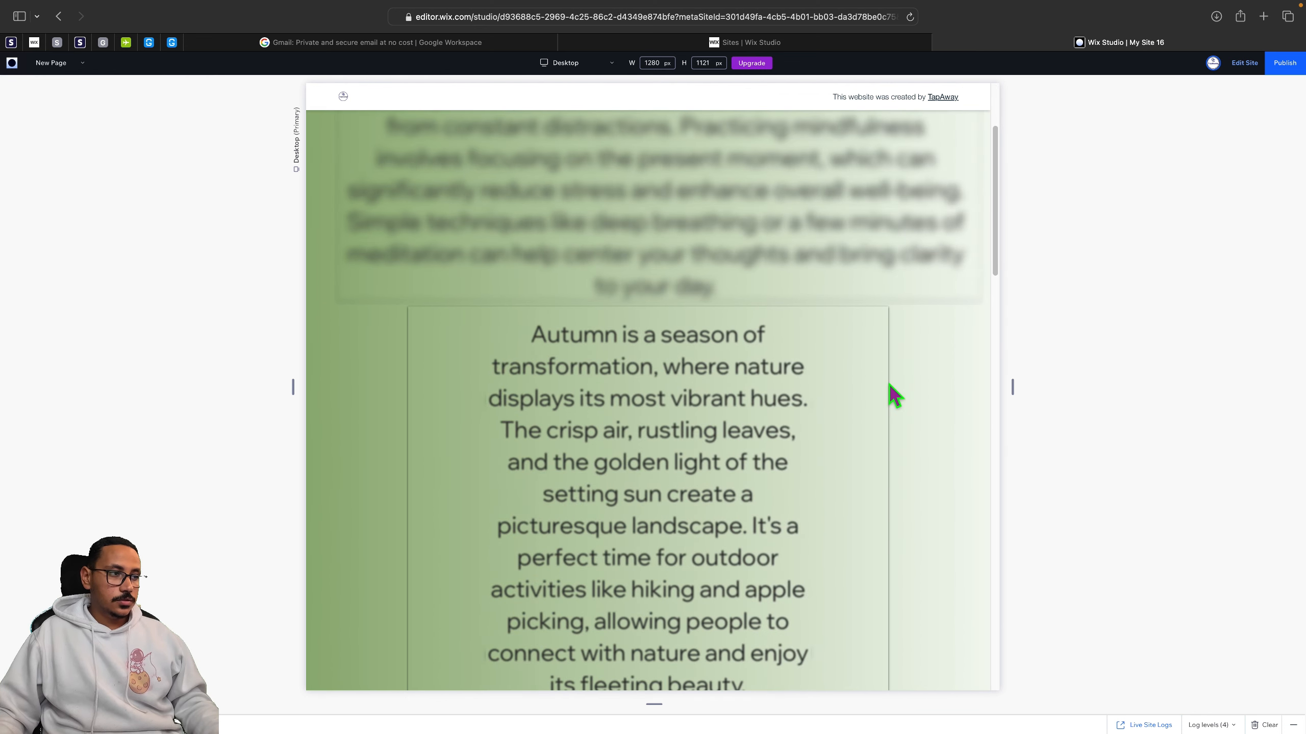
scroll(890, 387, "down", 3)
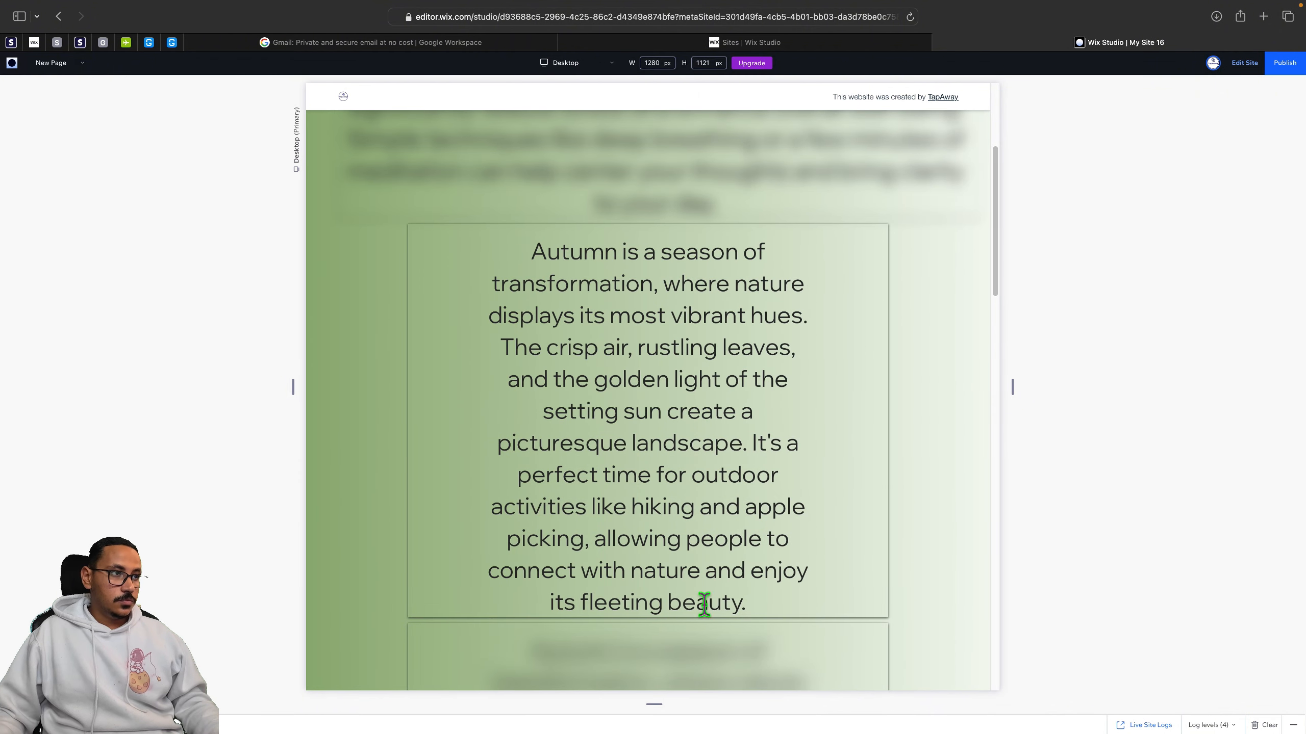
scroll(667, 310, "down", 15)
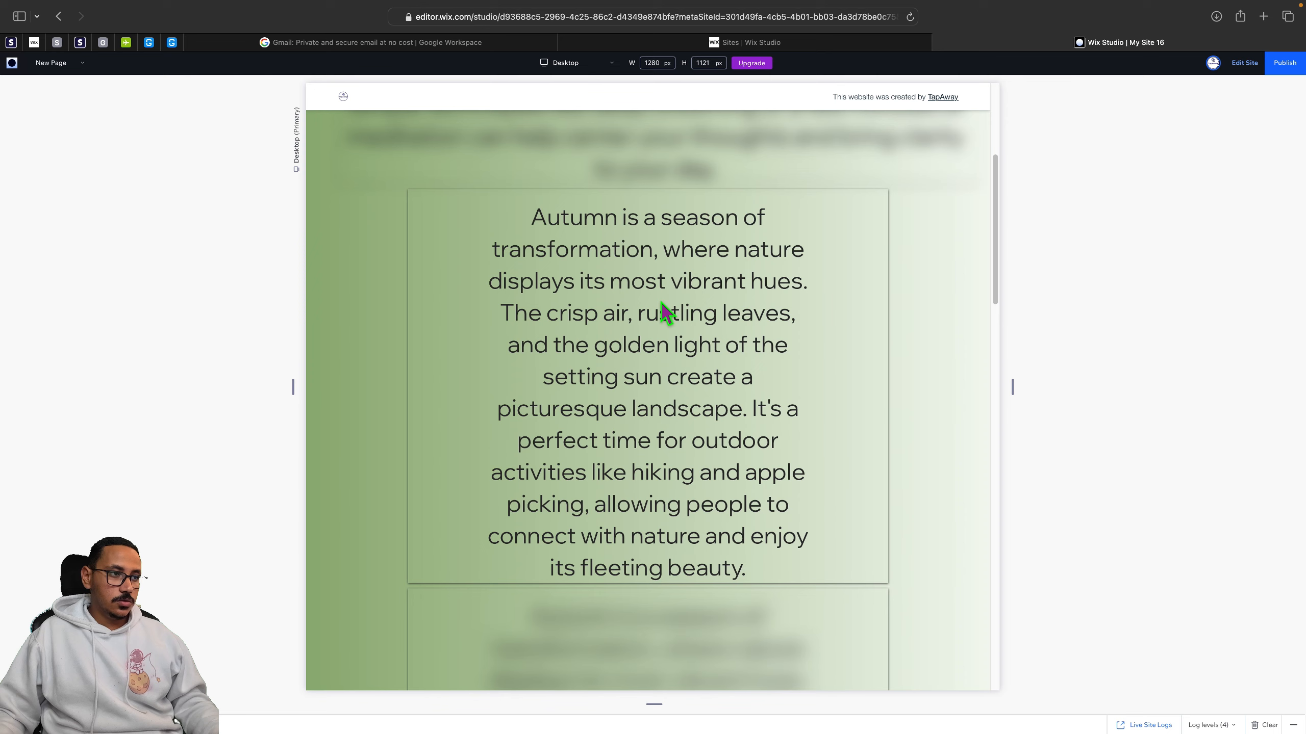
scroll(664, 308, "down", 2)
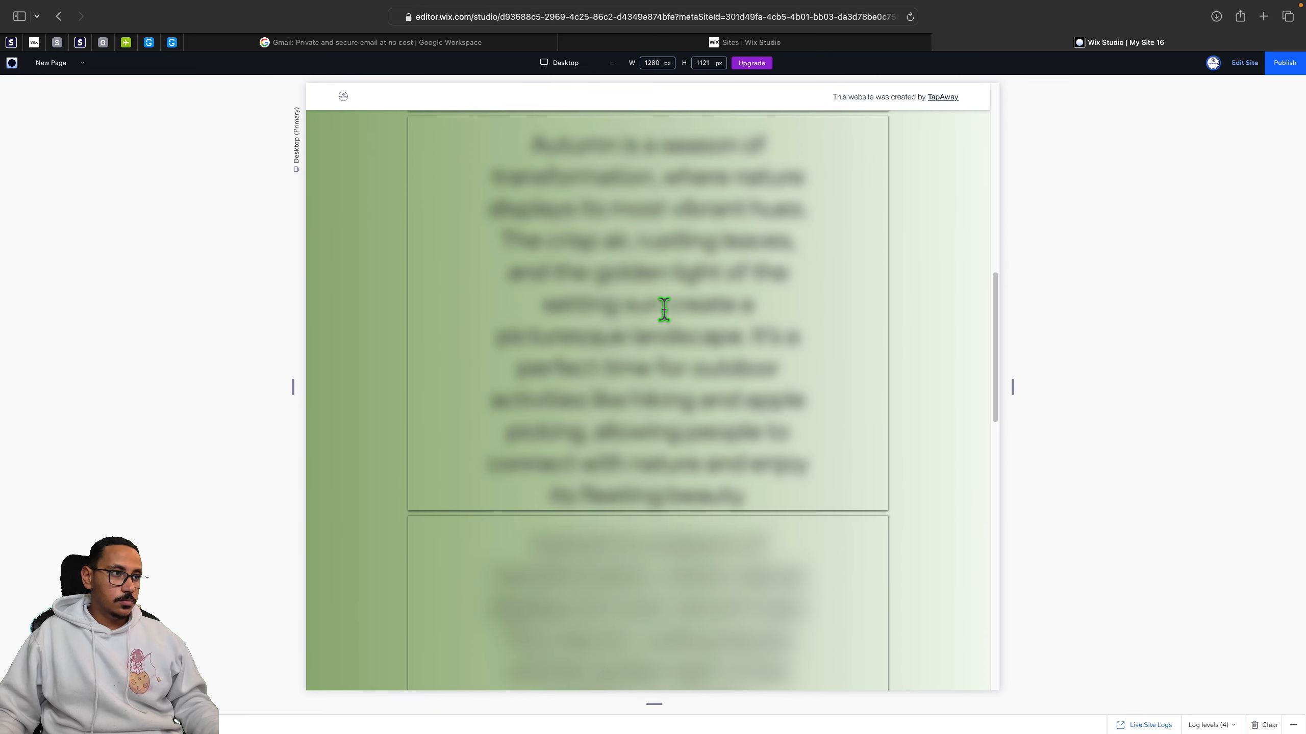
scroll(862, 300, "up", 4)
scroll(863, 300, "up", 5)
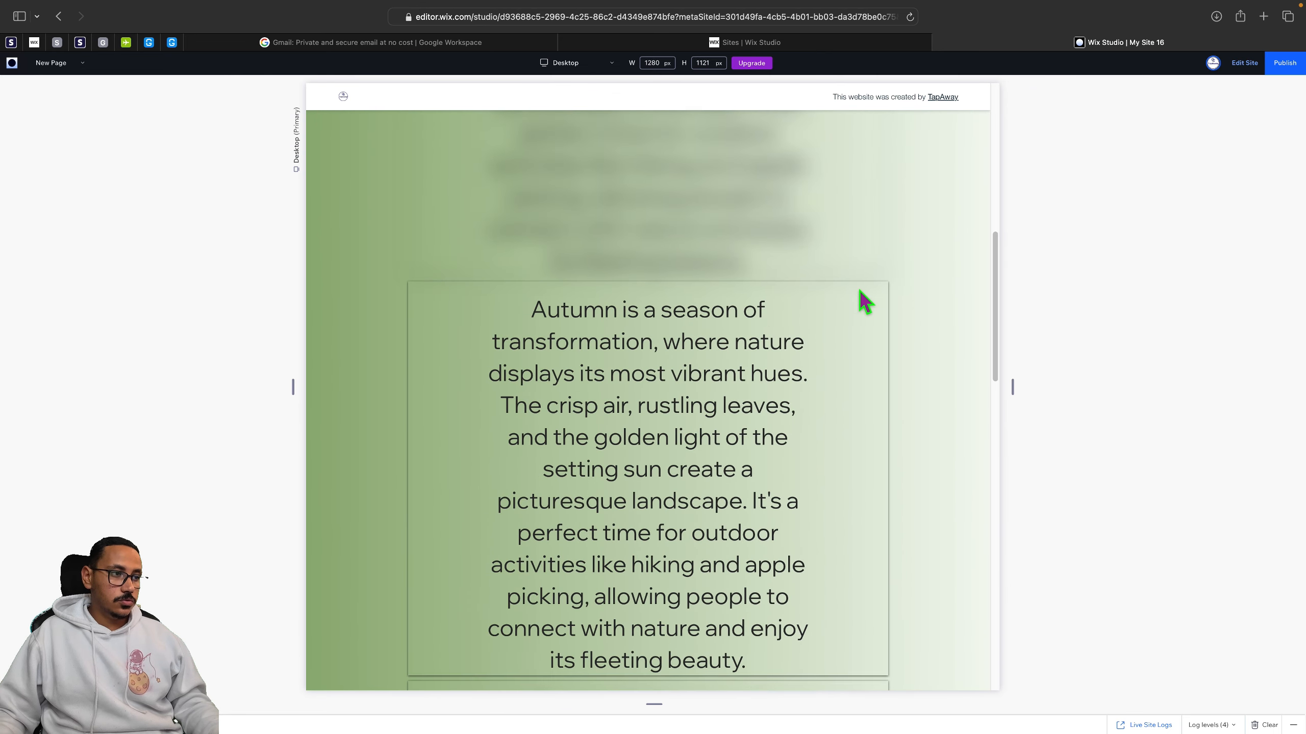
scroll(861, 350, "down", 4)
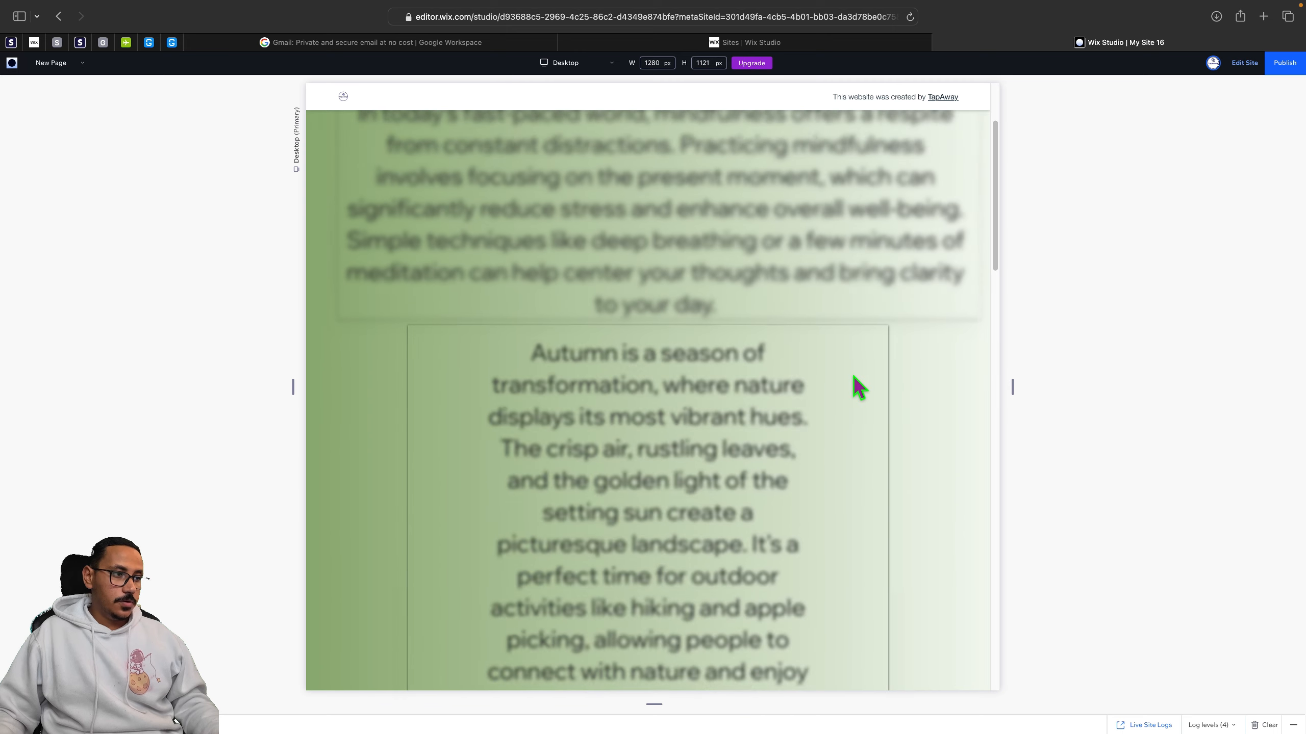
scroll(858, 388, "down", 10)
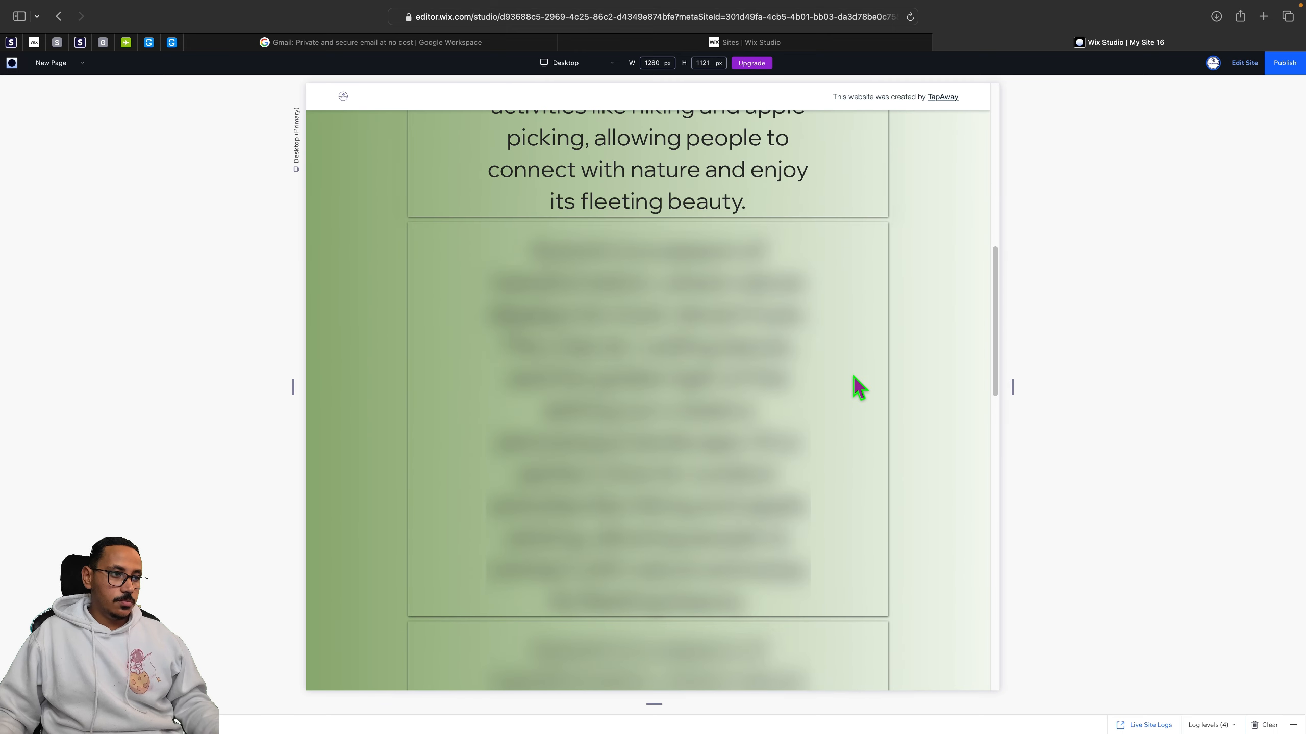
scroll(858, 389, "up", 6)
scroll(859, 388, "down", 5)
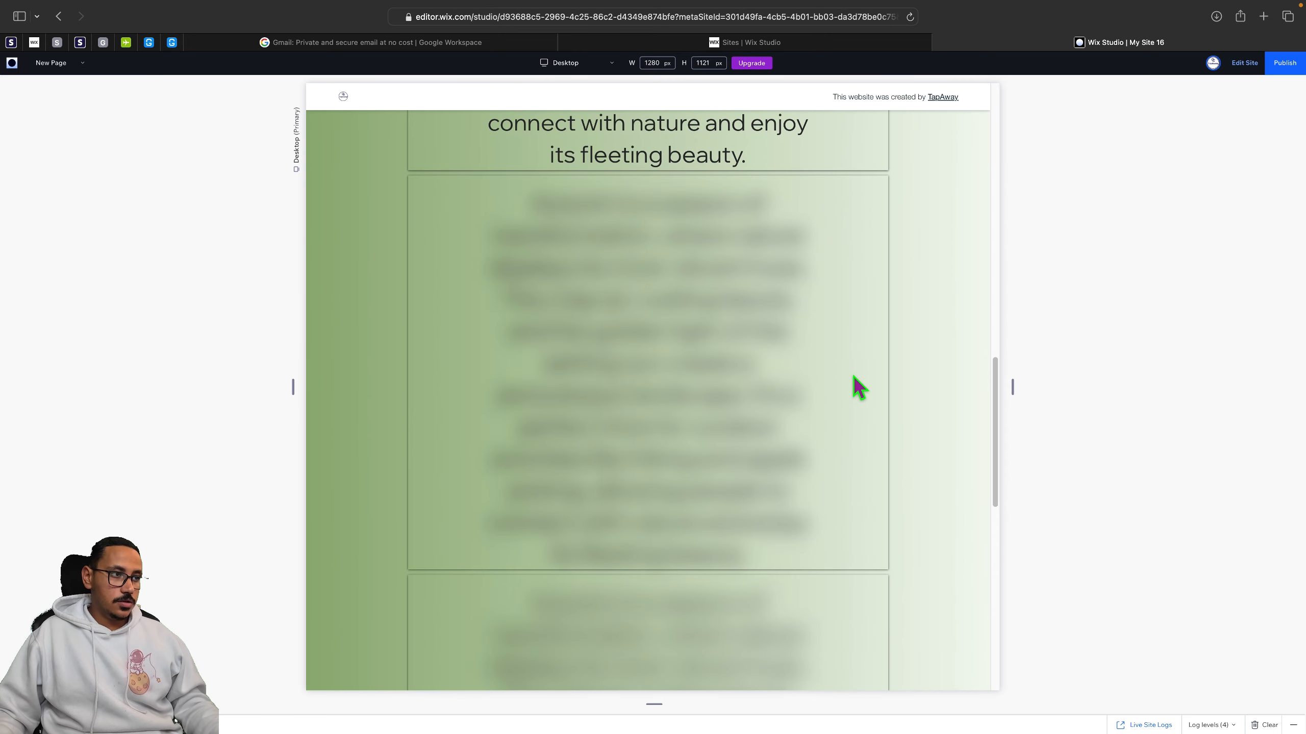
scroll(858, 388, "up", 5)
scroll(858, 388, "down", 4)
scroll(859, 388, "down", 3)
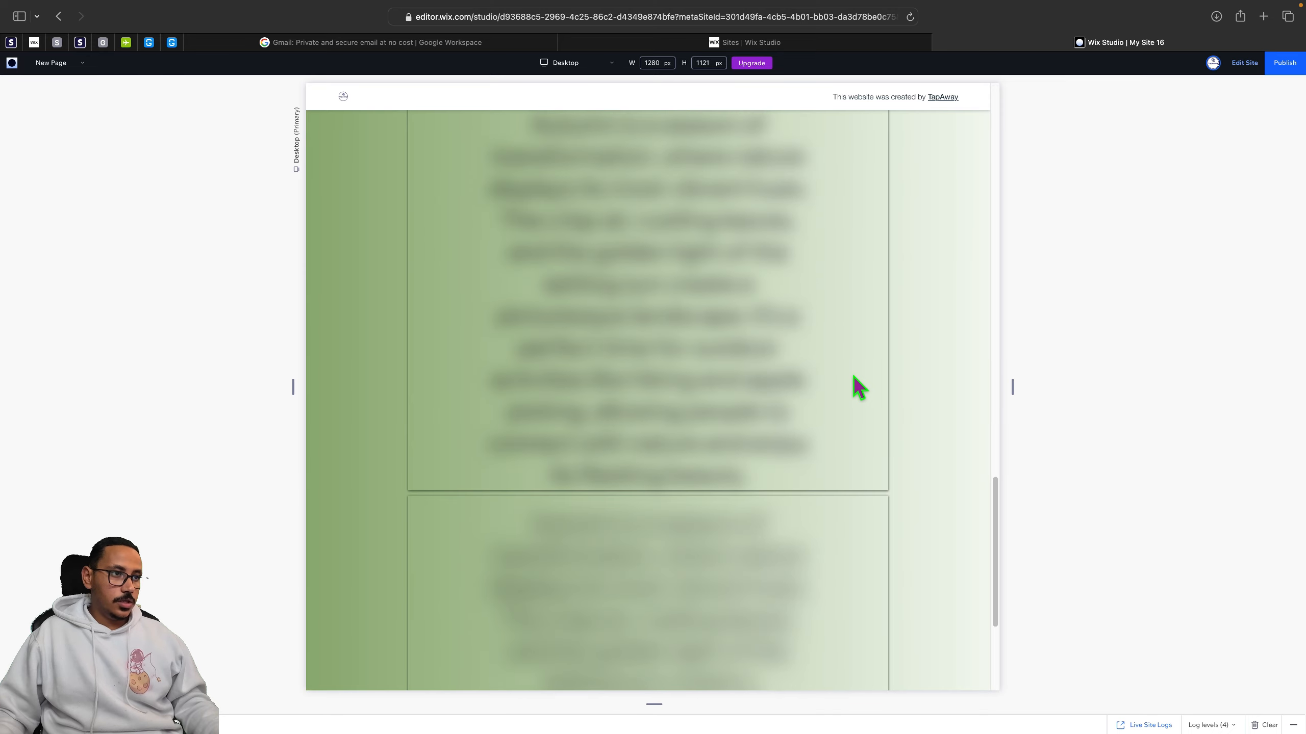
scroll(859, 388, "up", 5)
scroll(858, 388, "up", 3)
scroll(858, 388, "down", 5)
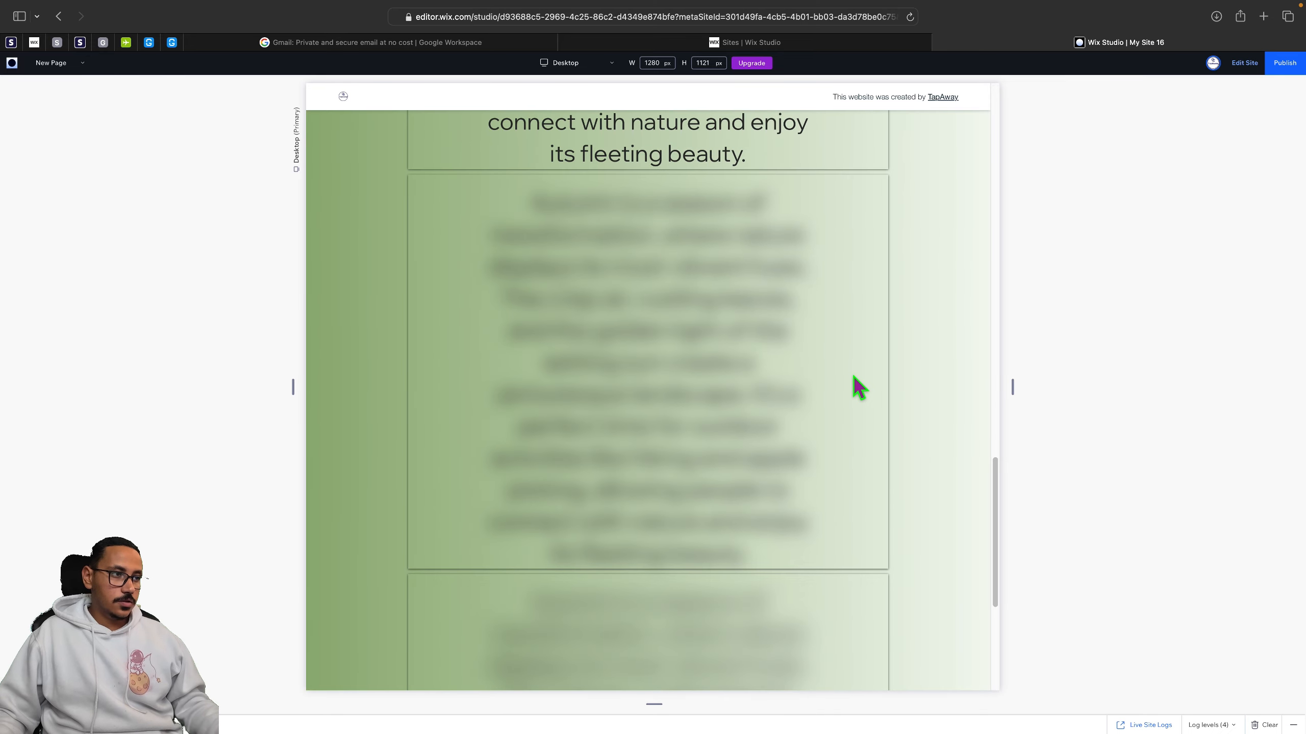
scroll(858, 388, "up", 5)
scroll(859, 388, "down", 1)
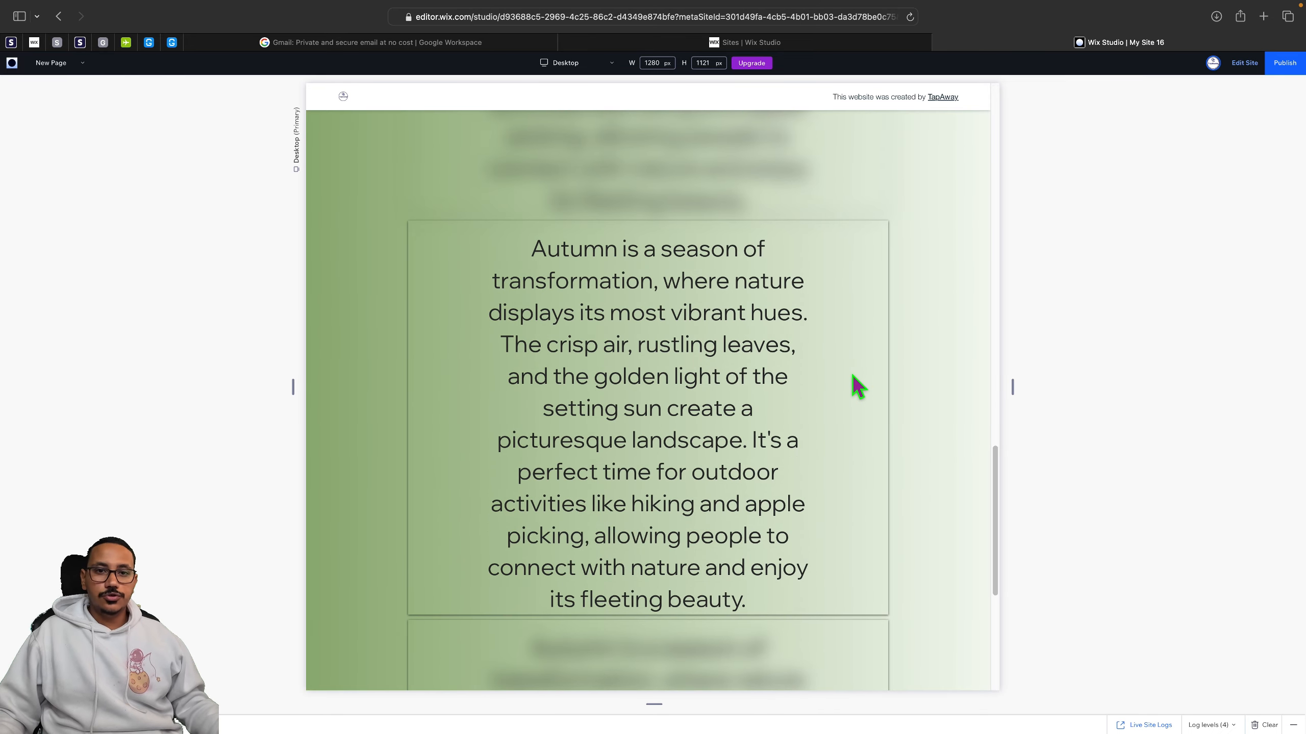